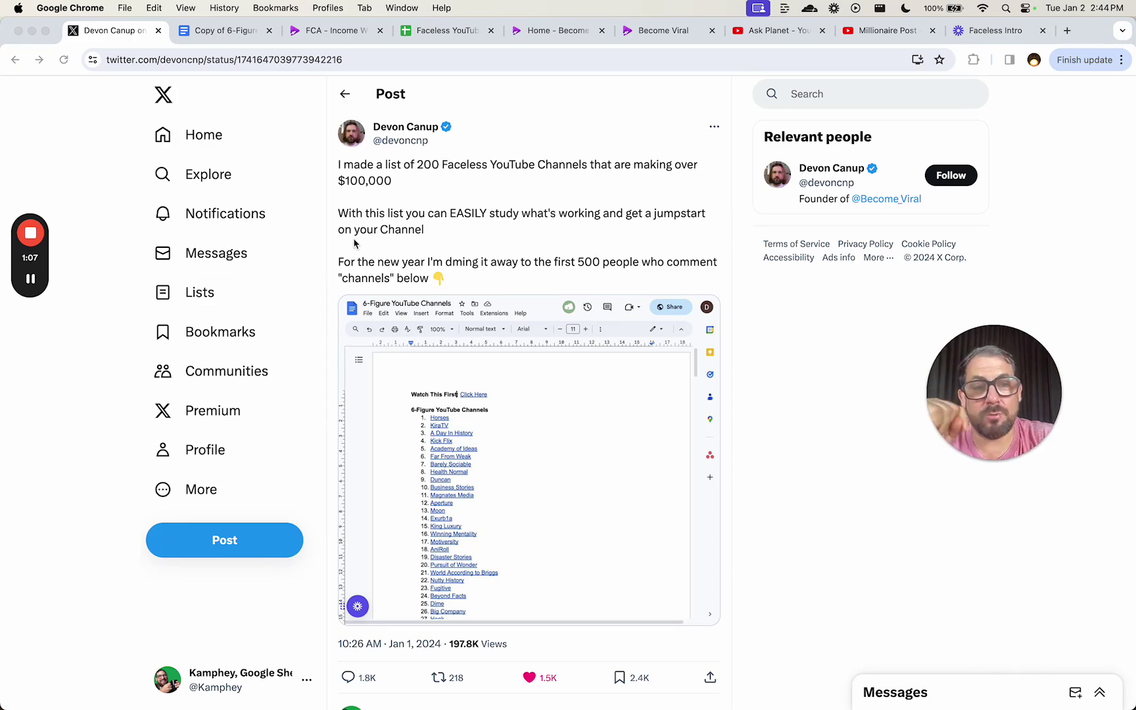
Leave the X post offering 200 faceless channels for the 'Copy of 6-Figure YouTube Channels' Doc
click(225, 37)
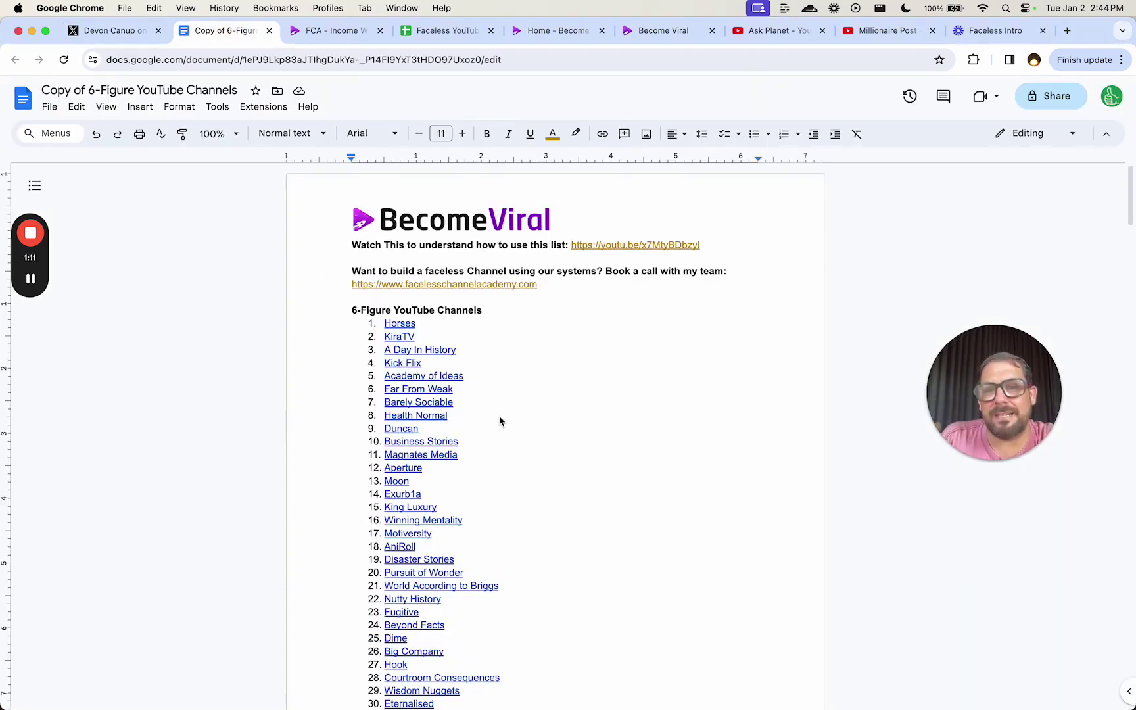
scroll(499, 421, down, 20)
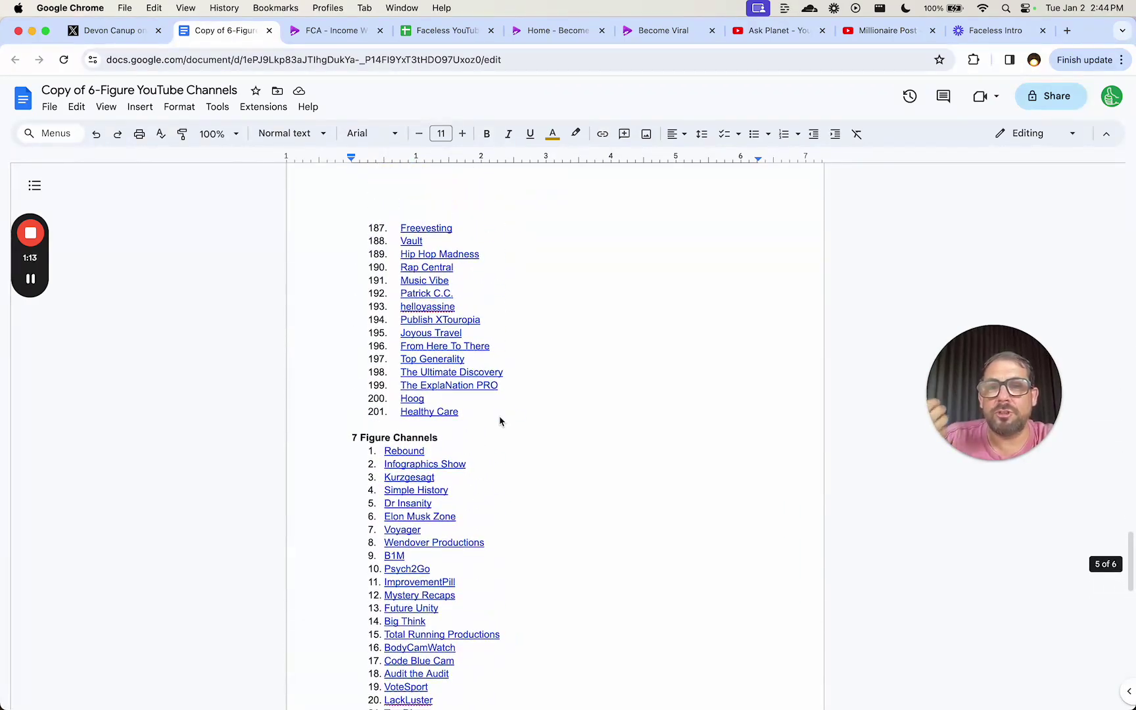
scroll(500, 421, up, 2)
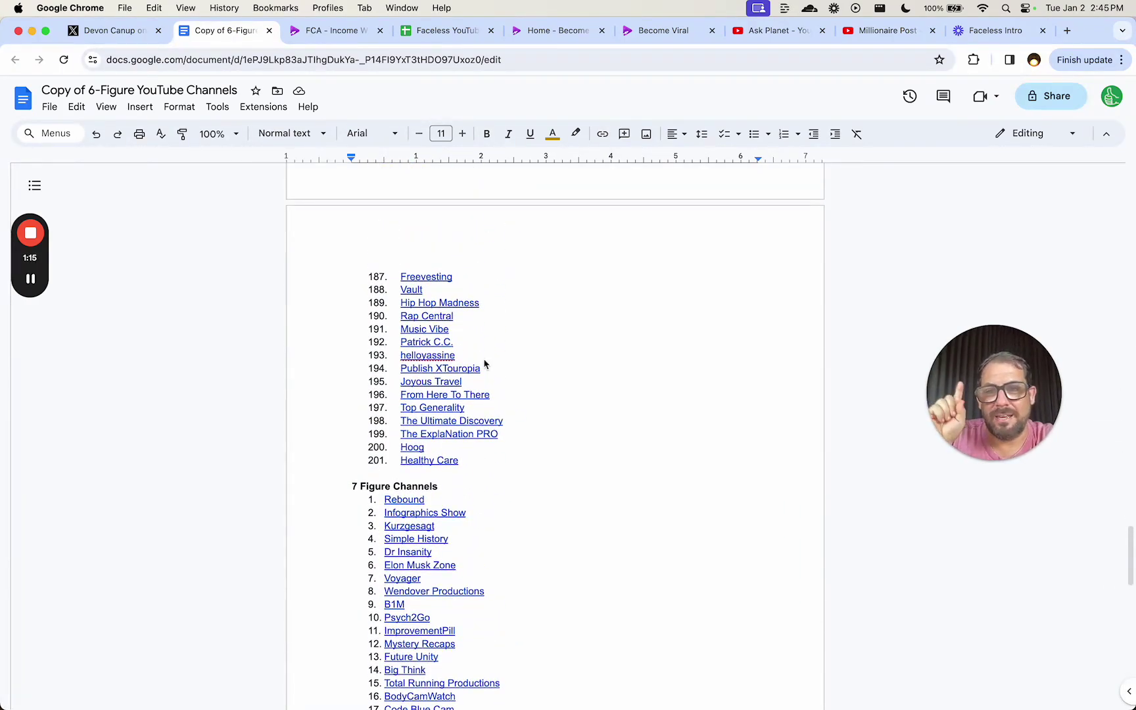
scroll(485, 364, up, 5)
scroll(487, 365, down, 2)
drag(482, 460, 404, 459)
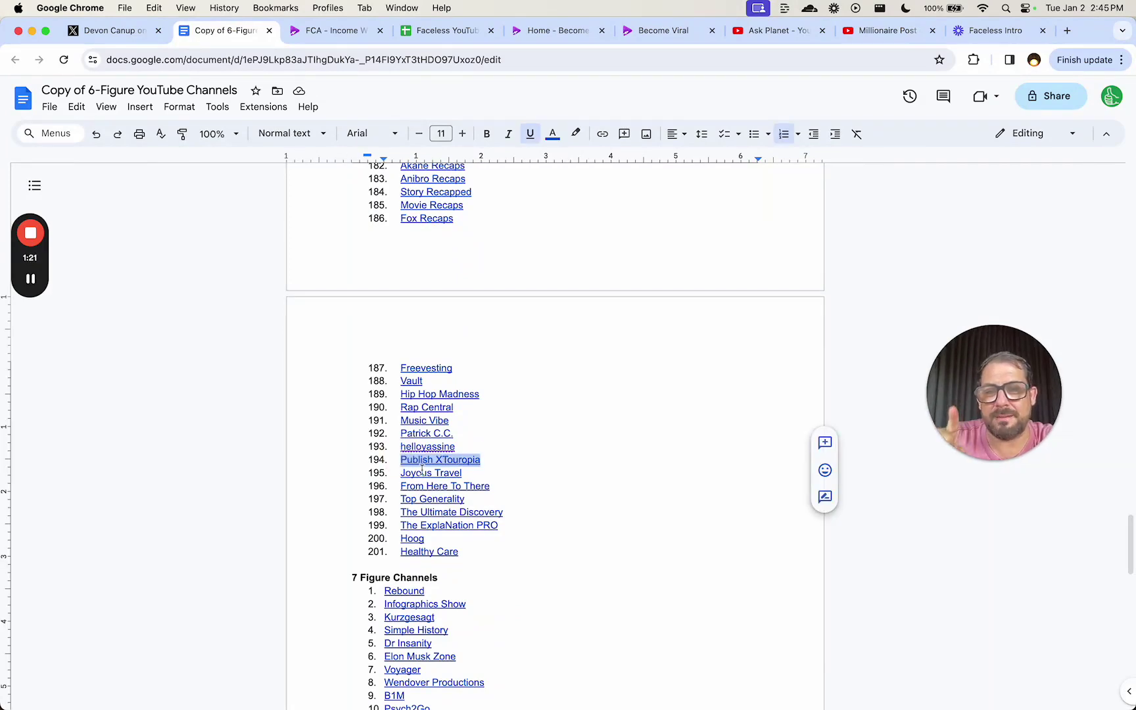
scroll(423, 469, down, 9)
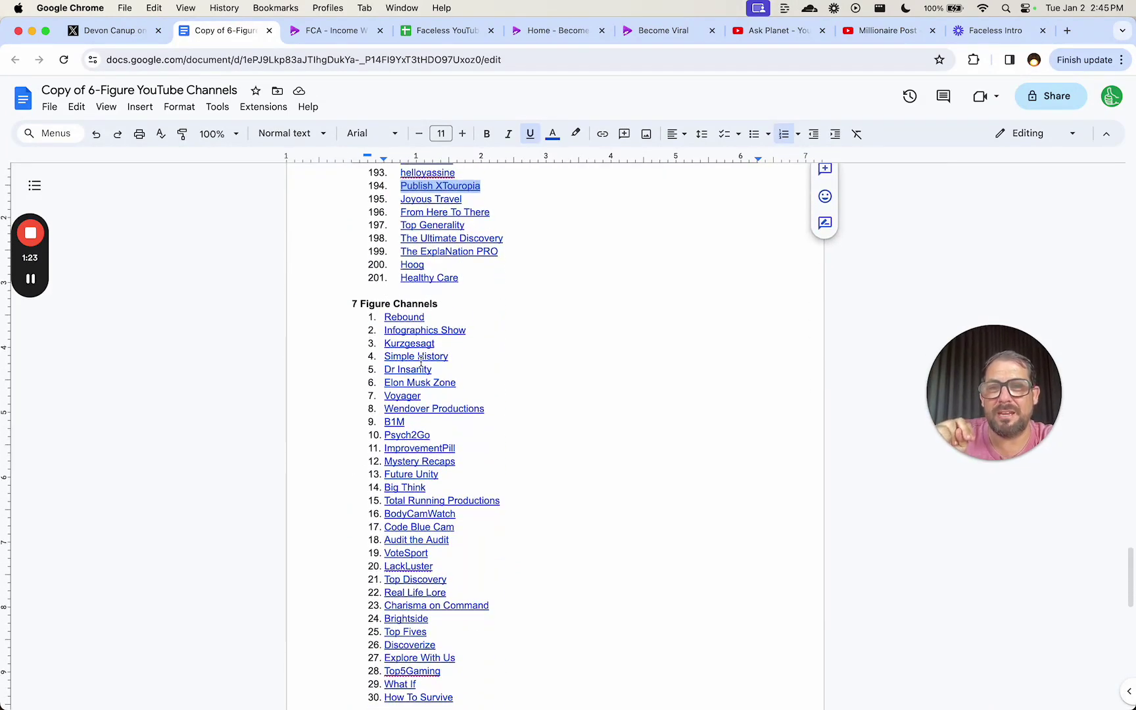
scroll(421, 362, down, 6)
scroll(416, 336, up, 3)
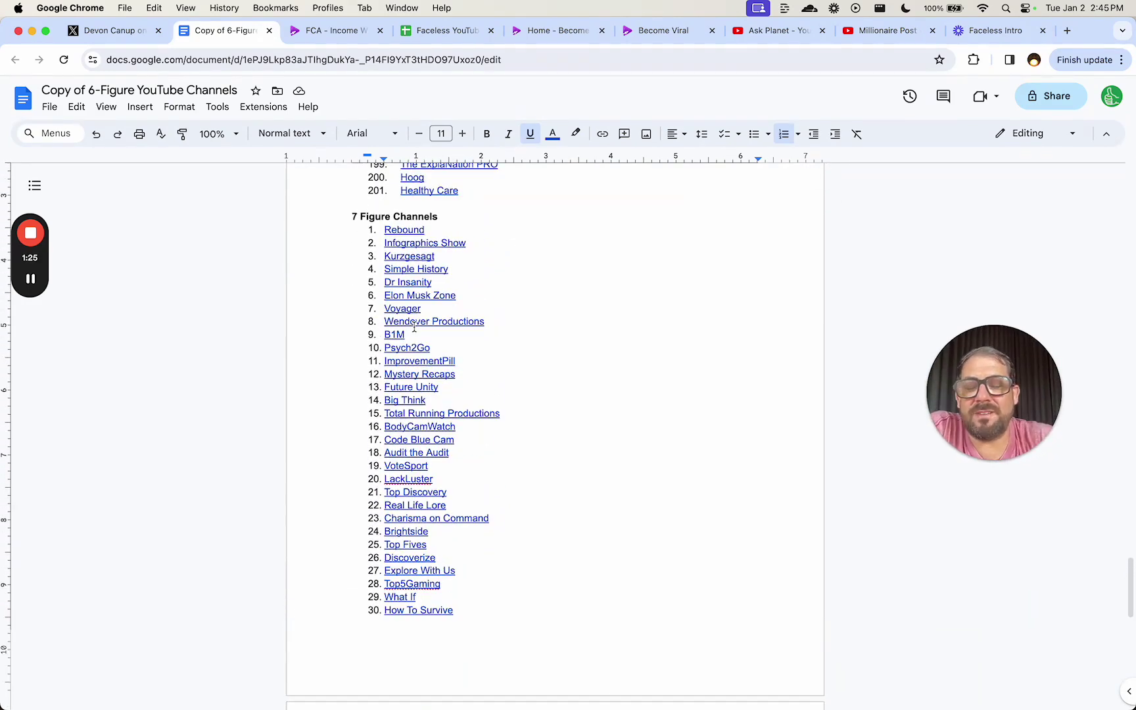
scroll(416, 319, up, 20)
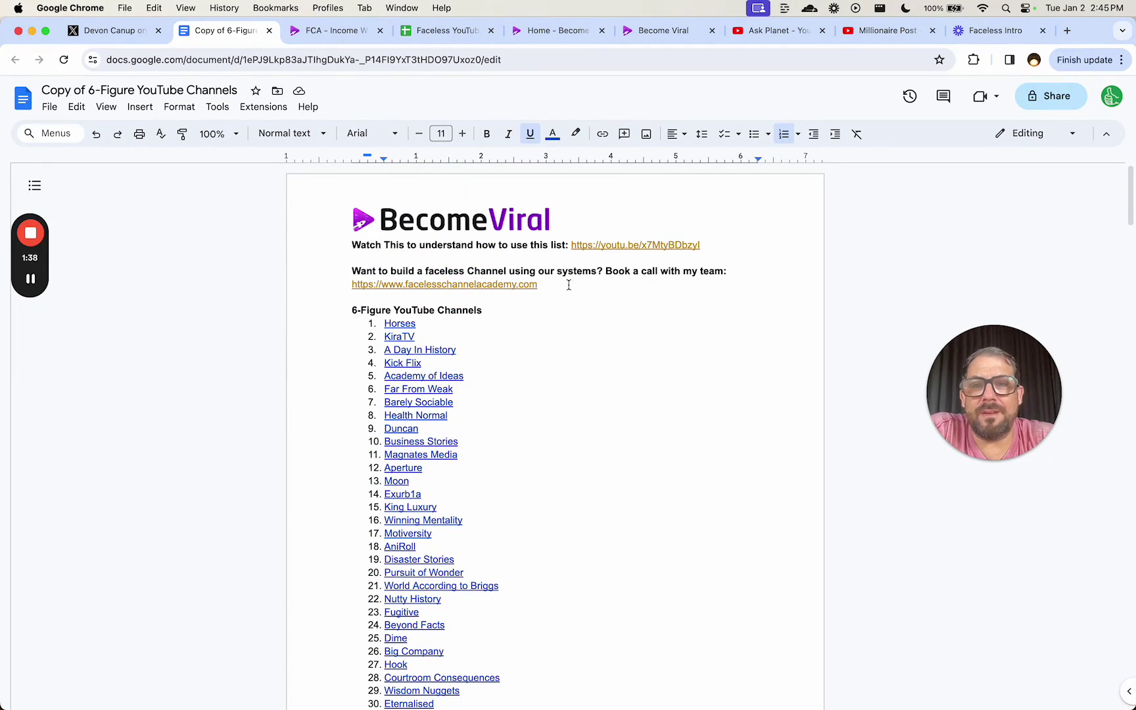
drag(564, 285, 395, 286)
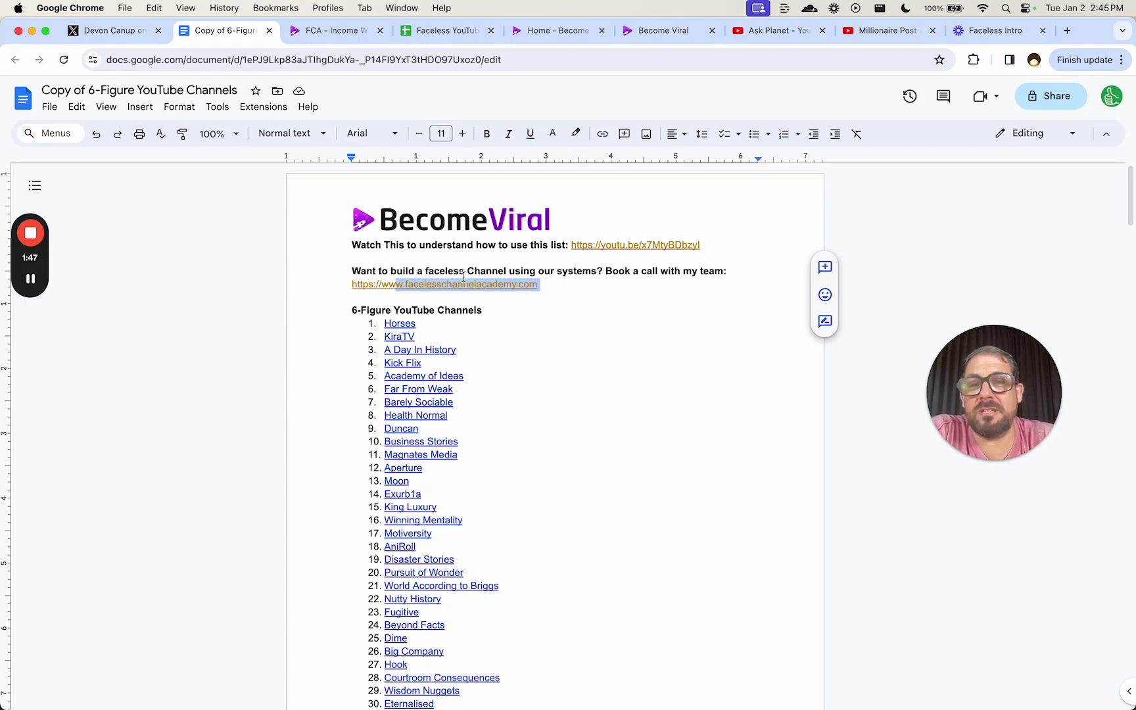
click(560, 276)
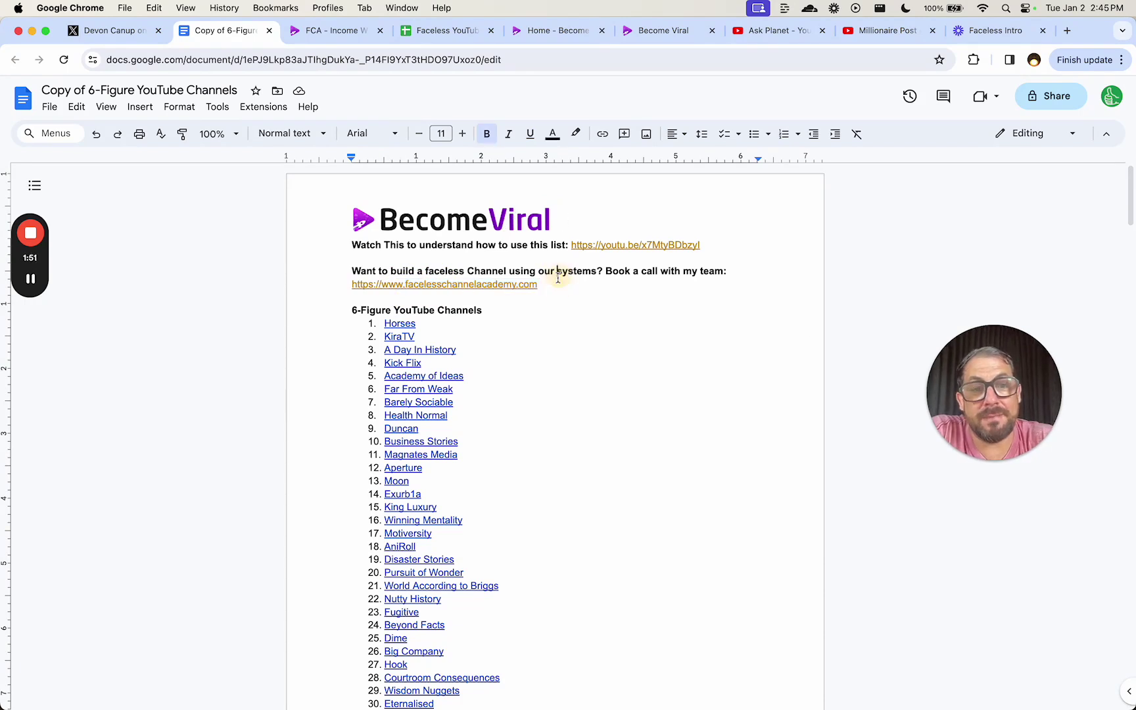
click(407, 284)
shift+click(547, 285)
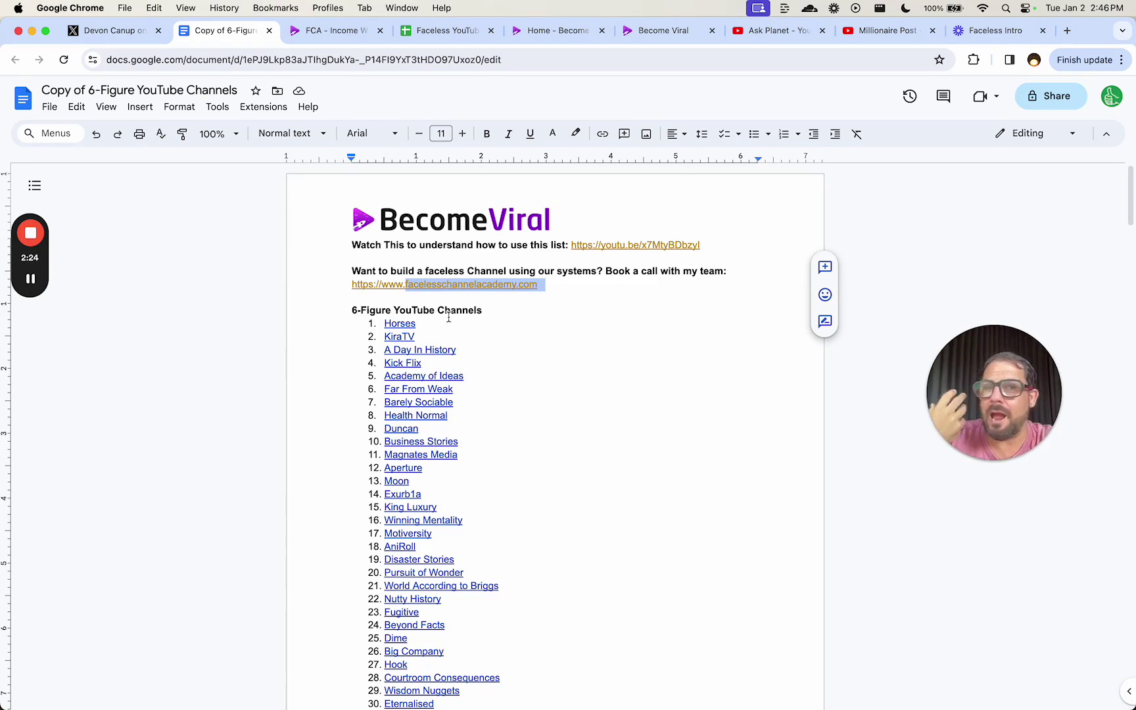
Scroll through the Faceless Channel Academy page
click(333, 35)
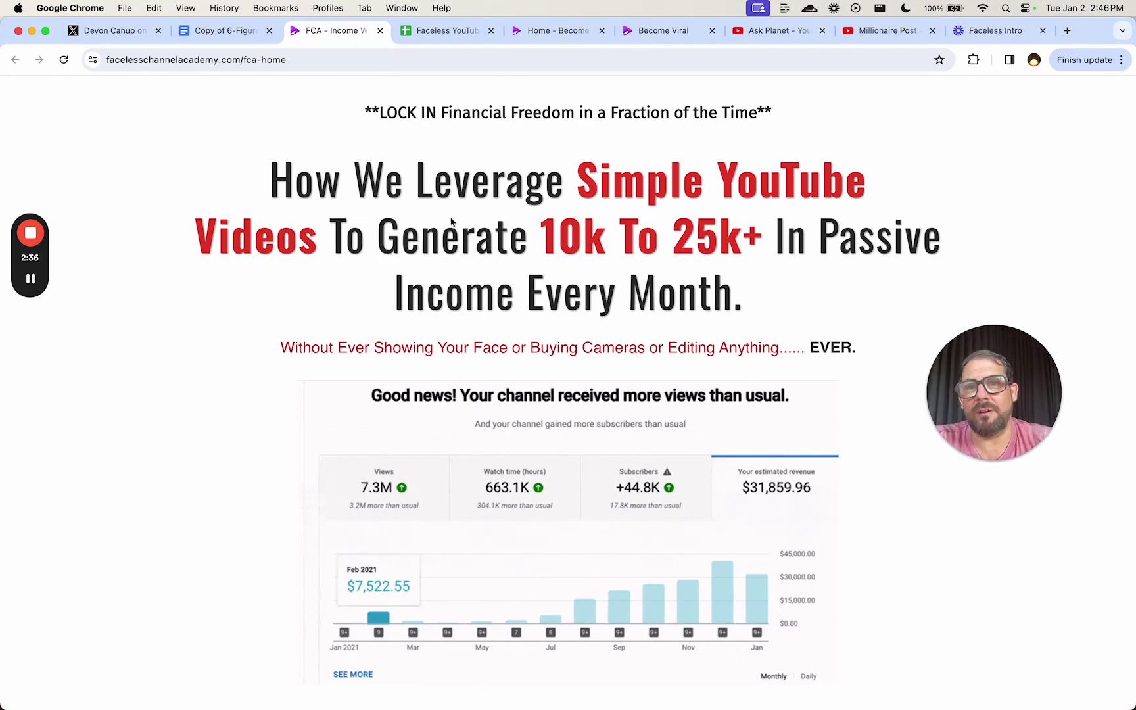
scroll(452, 224, down, 2)
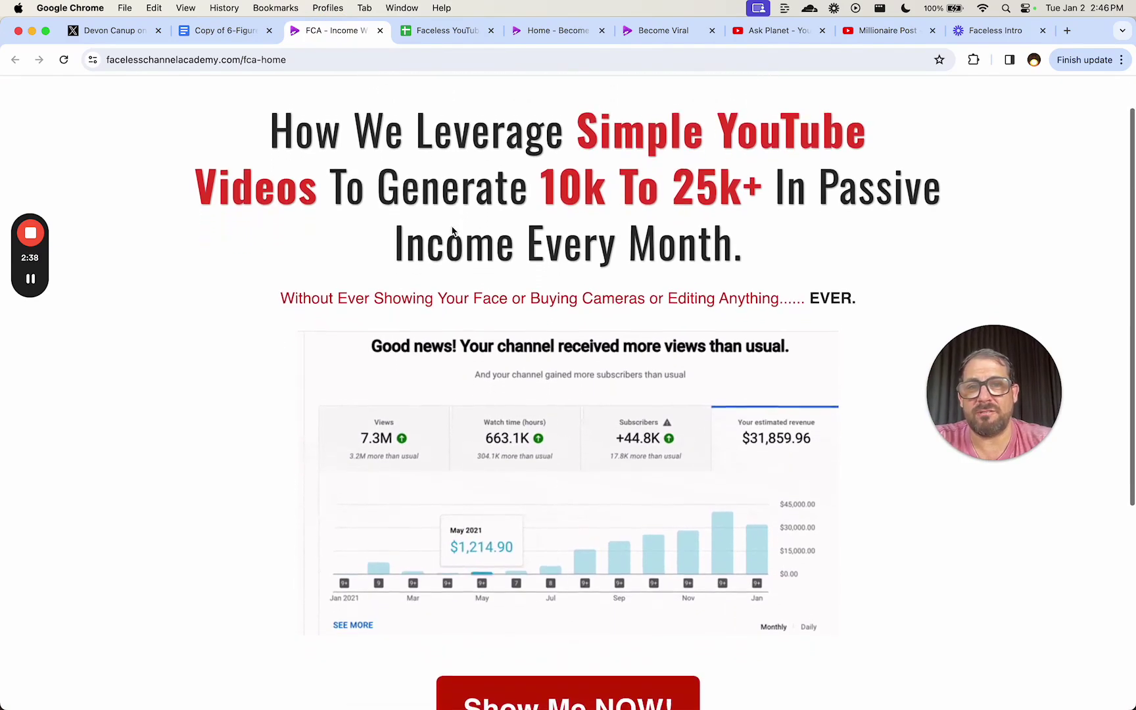
scroll(451, 230, down, 3)
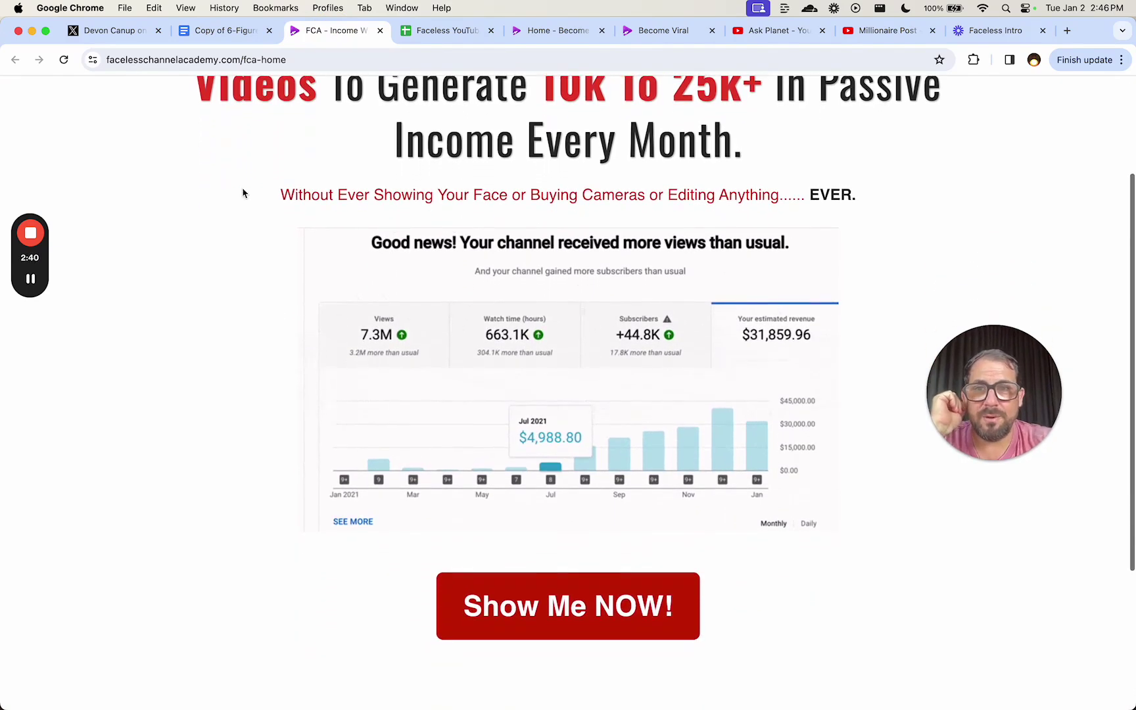
drag(242, 192, 713, 195)
scroll(624, 470, down, 6)
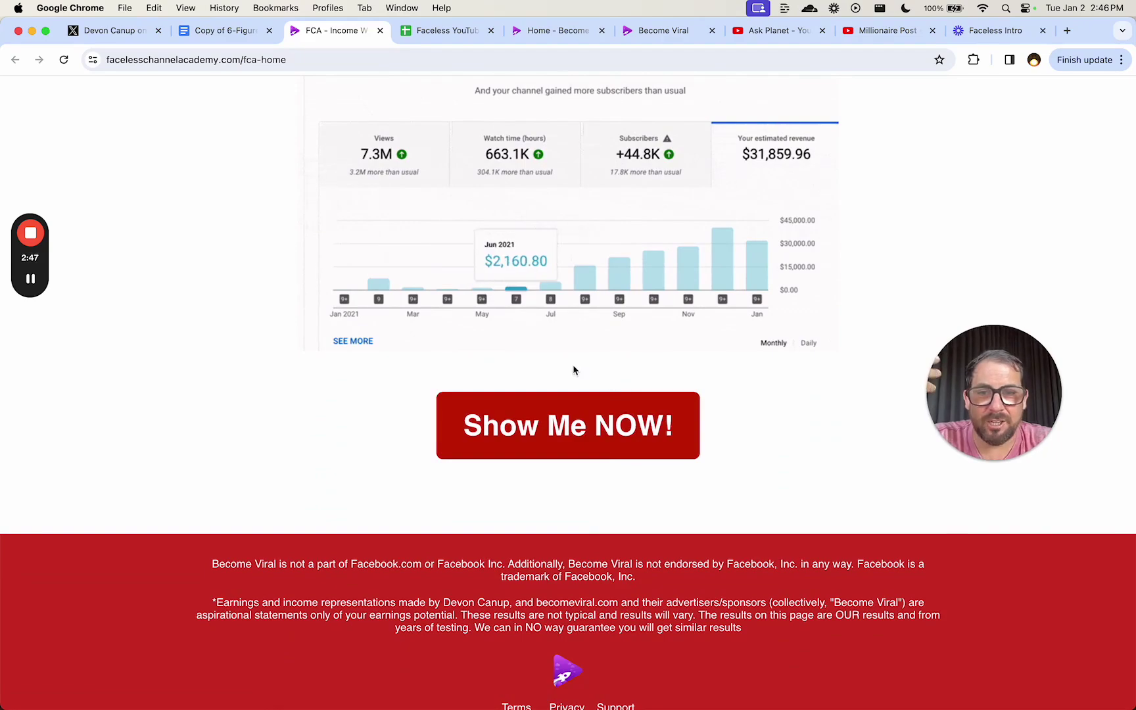
scroll(578, 371, down, 1)
Scroll through the Become Viral home page
click(547, 31)
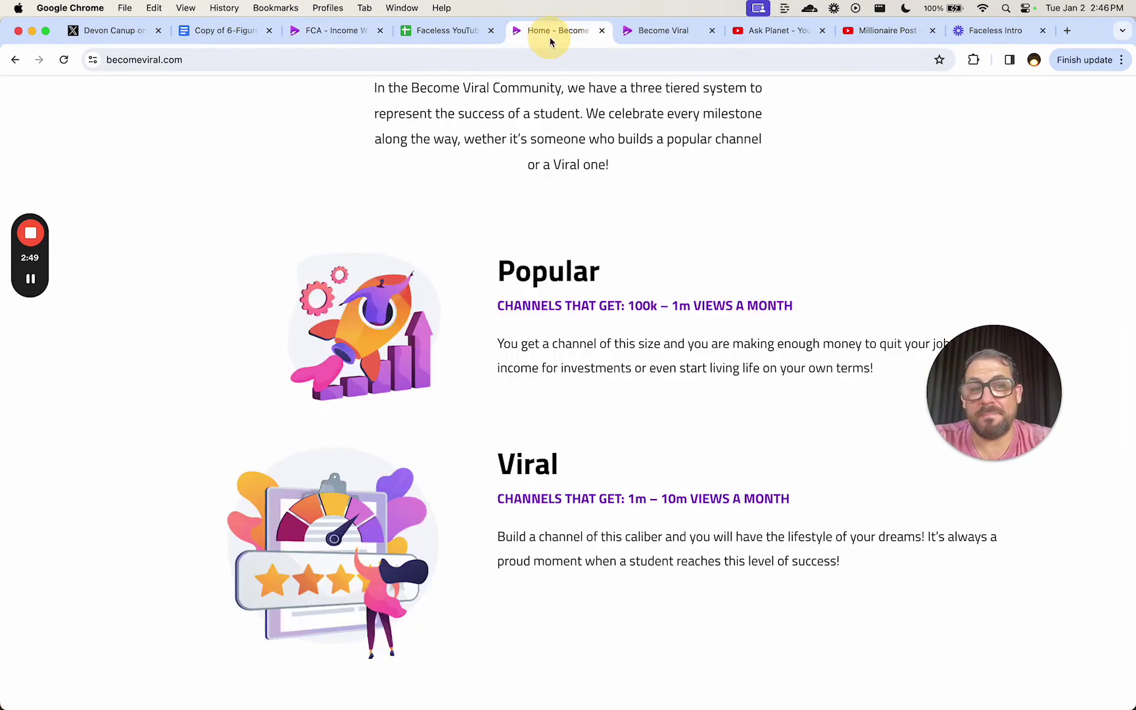
scroll(503, 222, up, 10)
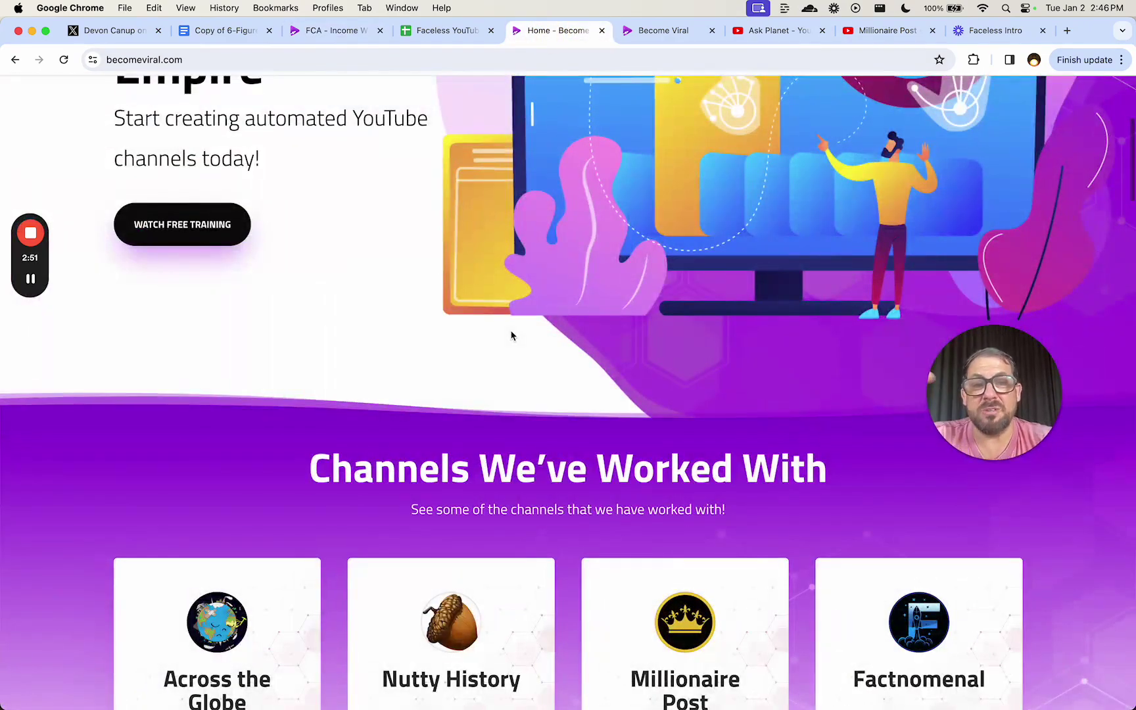
scroll(512, 332, down, 5)
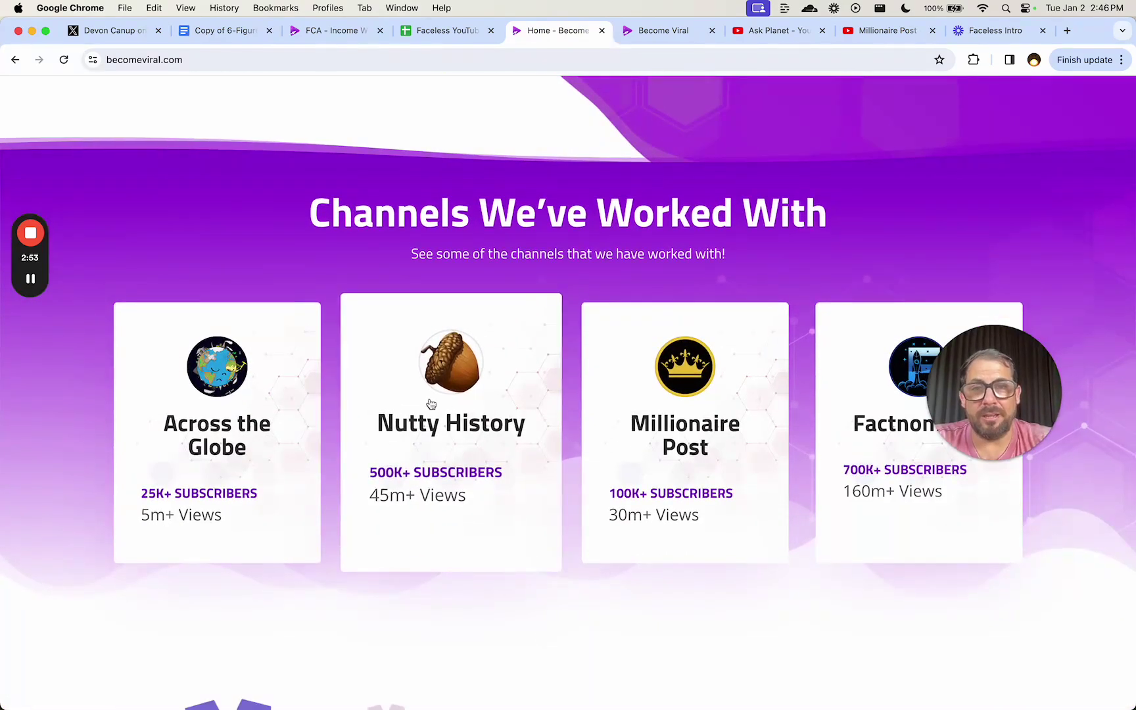
scroll(731, 408, down, 1)
scroll(734, 411, down, 4)
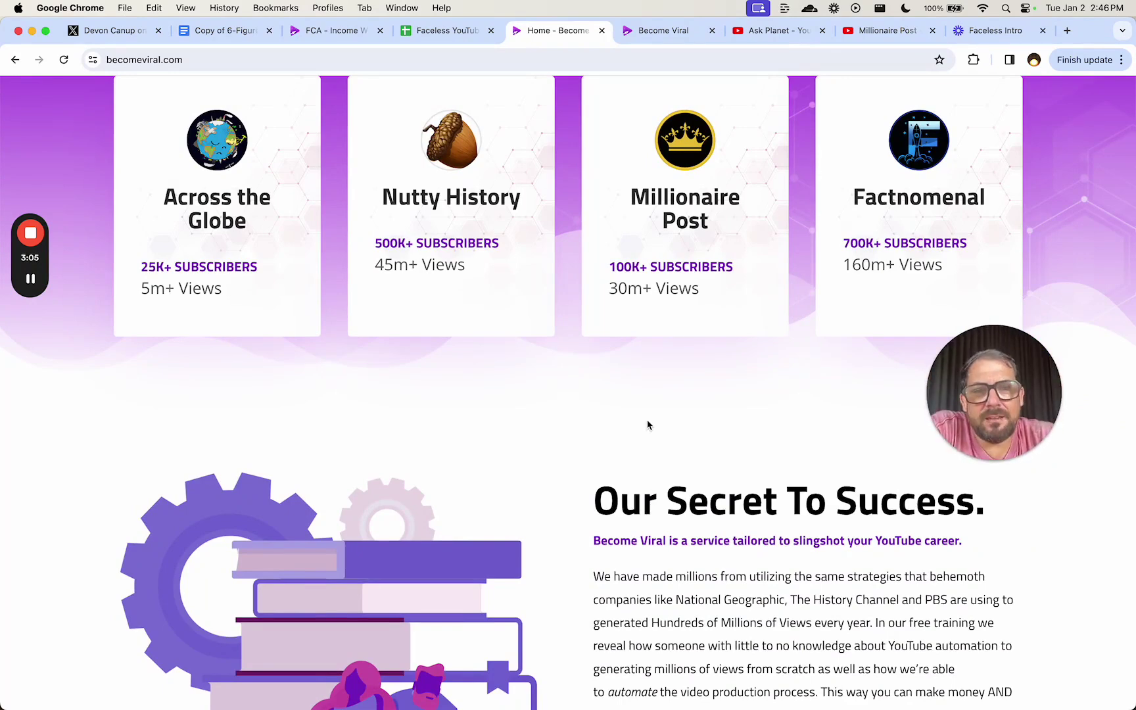
scroll(631, 424, down, 1)
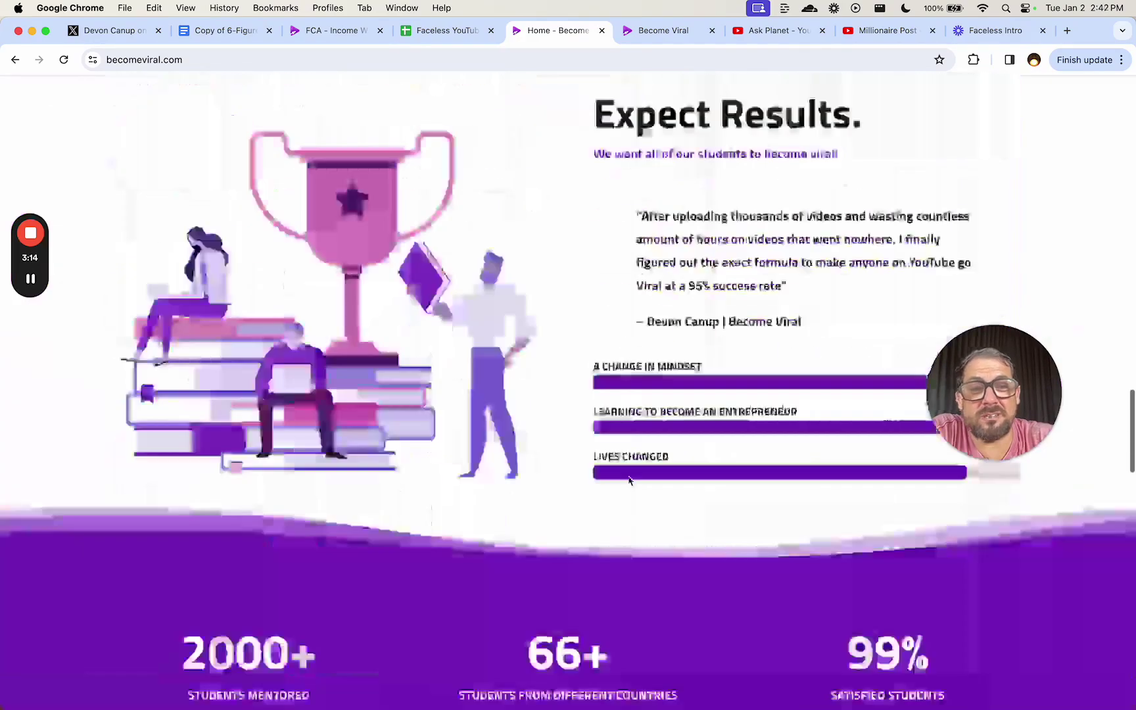
scroll(631, 481, down, 15)
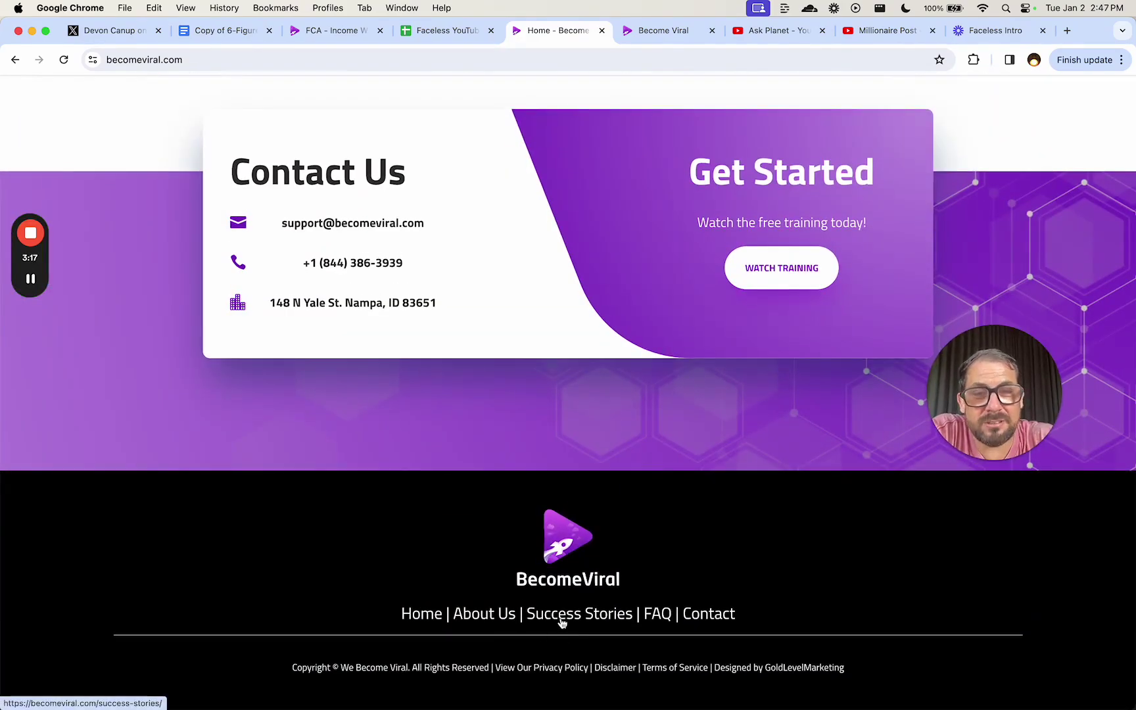
Rewind the Become Viral free training video from 19:30 to the Why I Made This slide
click(650, 31)
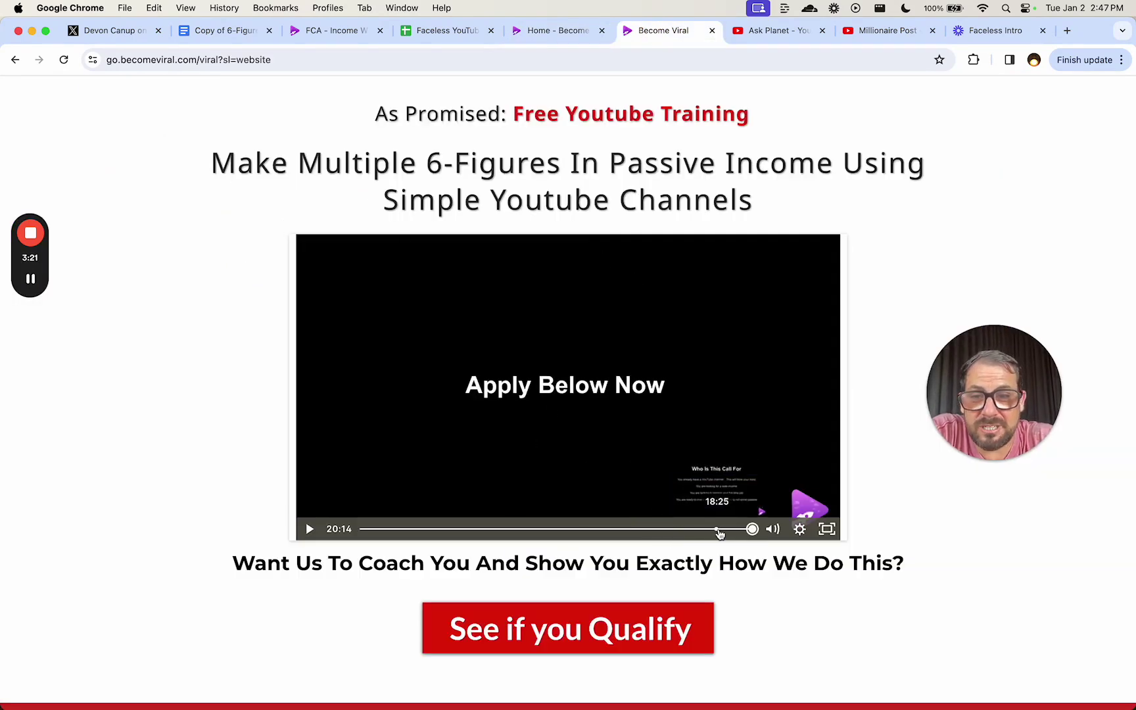
click(736, 530)
drag(736, 530, 705, 530)
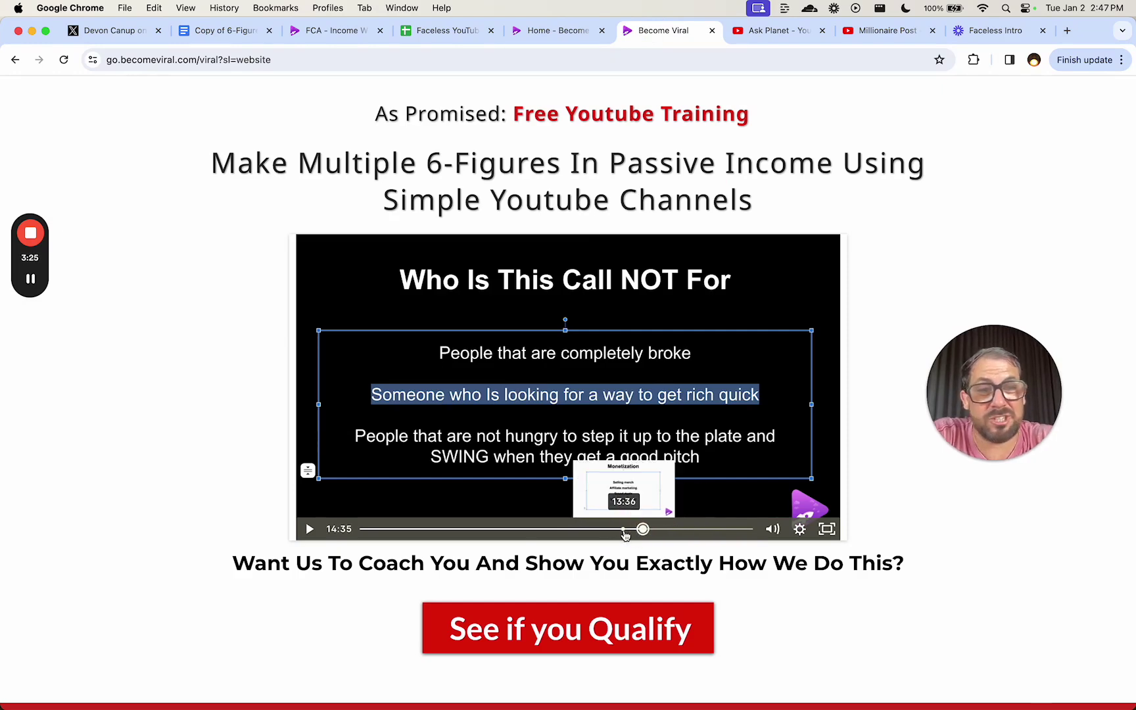
click(638, 530)
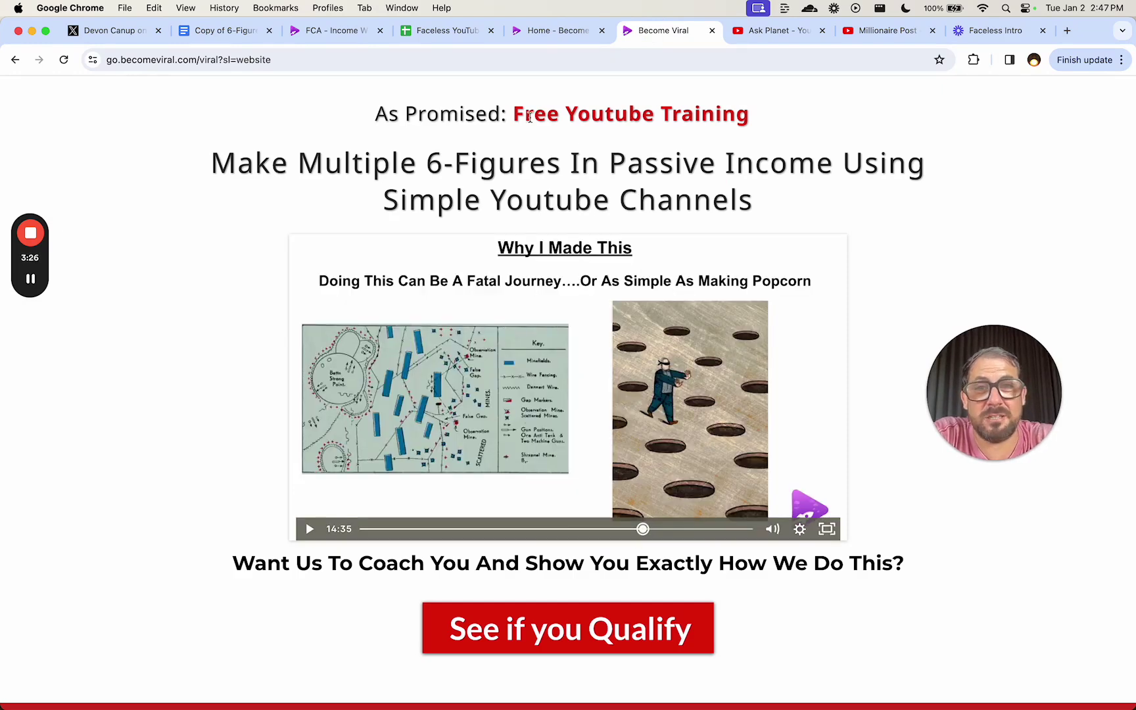
Return via the Become Viral and spreadsheet tabs to the Faceless Channel Academy page
click(558, 31)
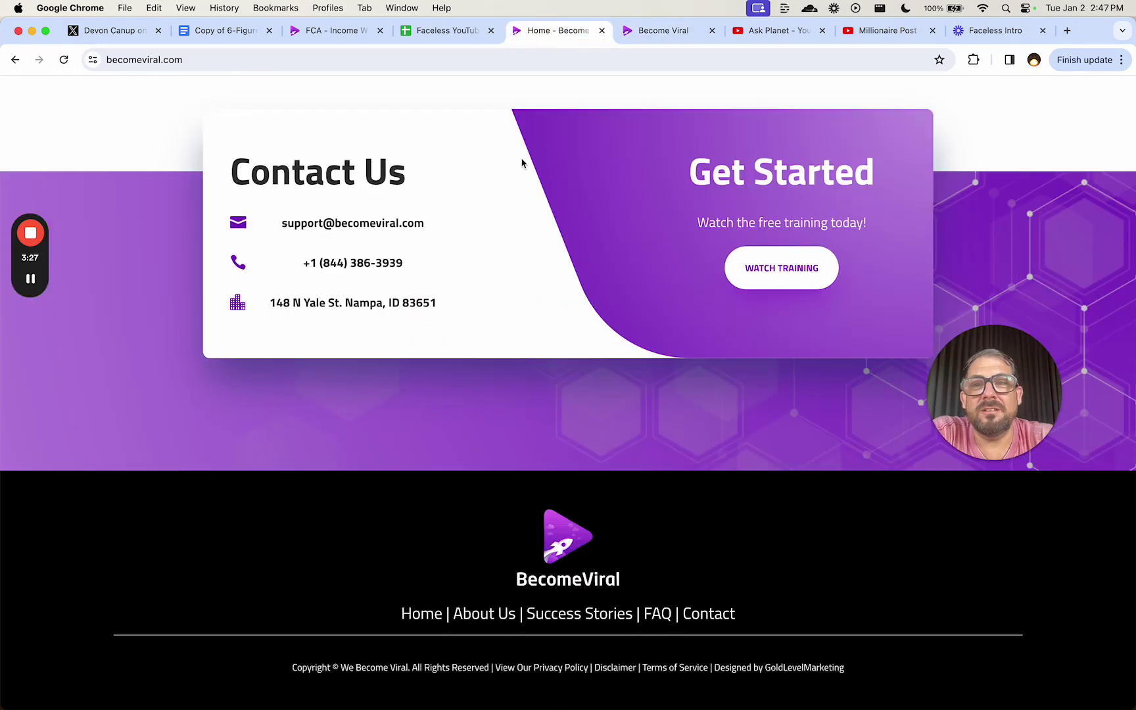
click(437, 31)
click(327, 31)
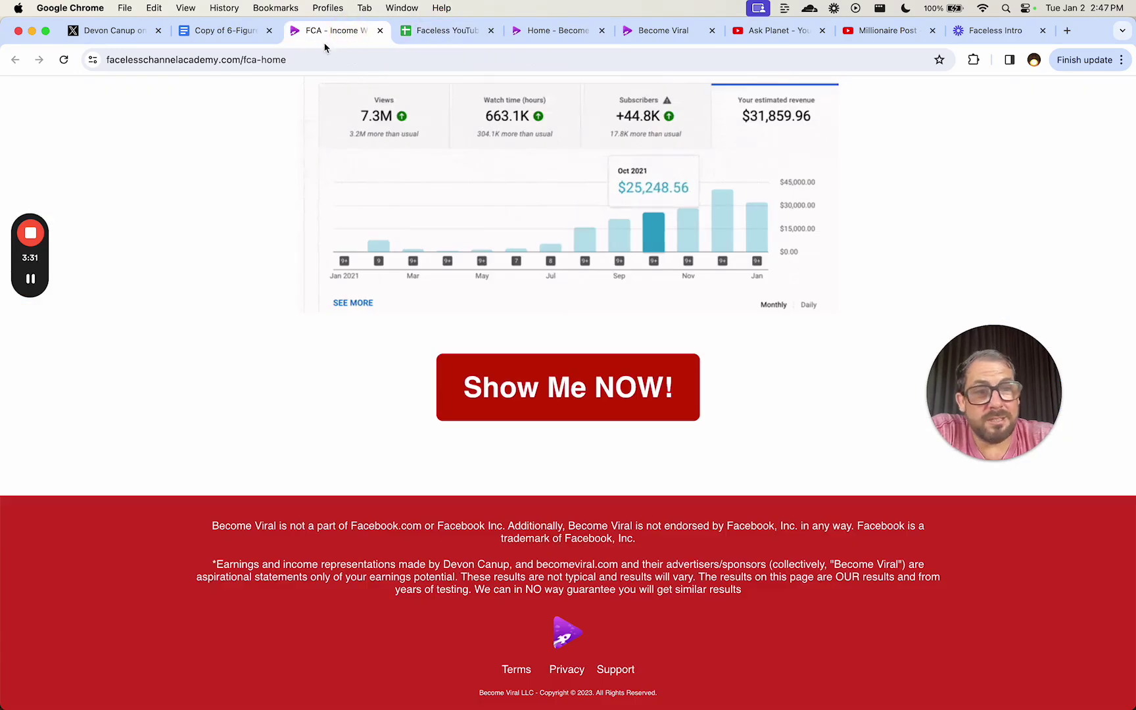
Return to the 'Copy of 6-Figure YouTube Channels' document's numbered channel list
click(231, 31)
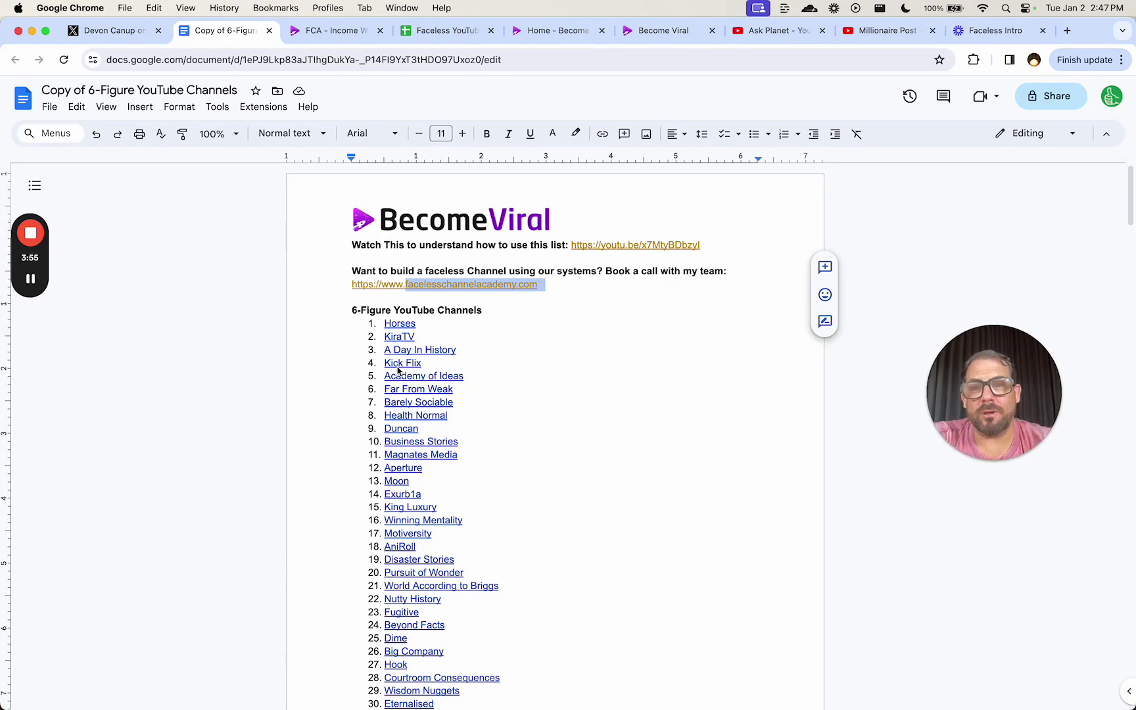
Select channel names Horses to Disaster Stories (A2:A20) and compare with the Doc's Horses link
click(439, 30)
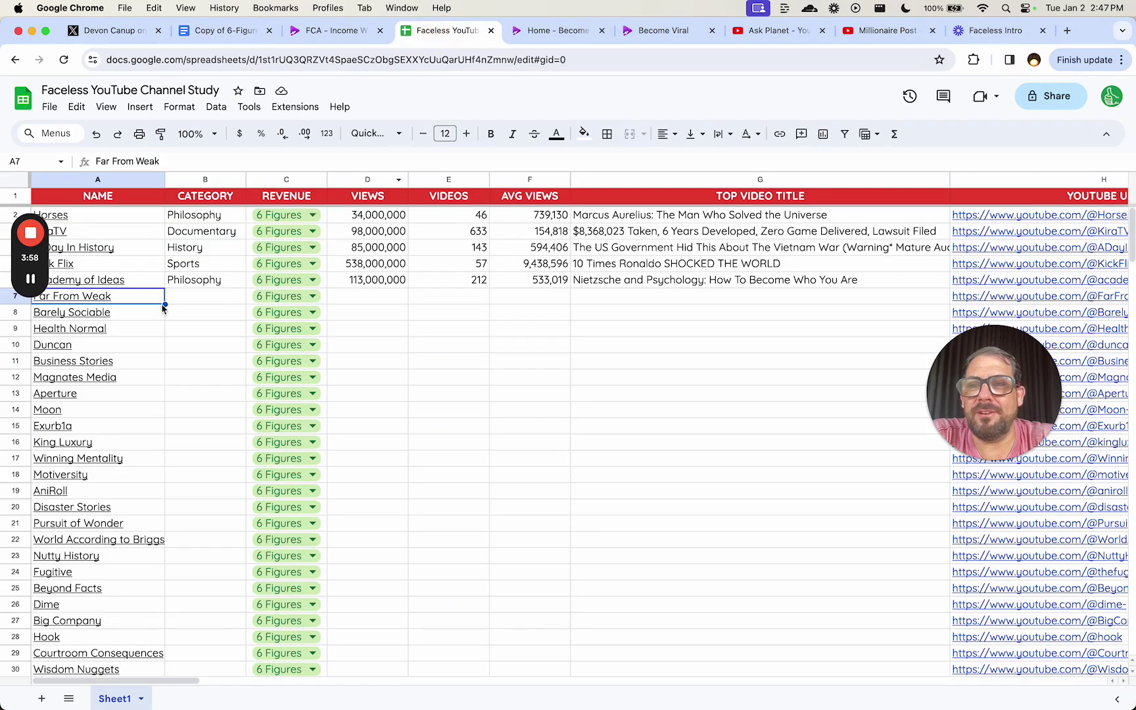
click(150, 217)
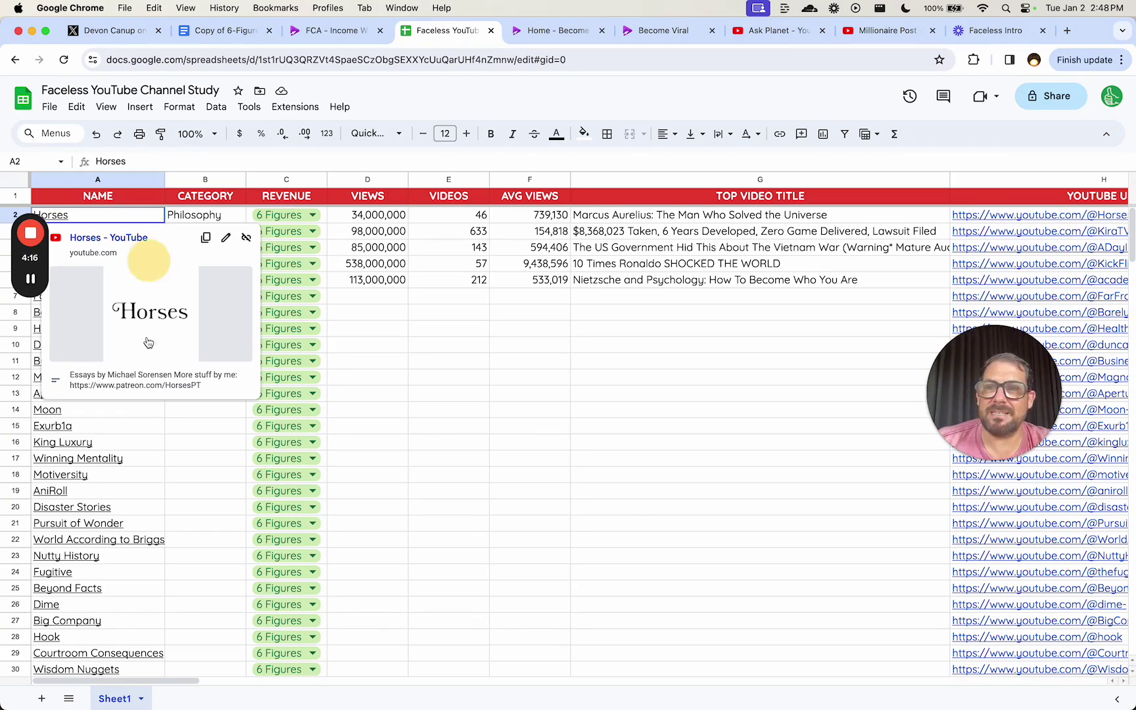
drag(150, 217, 140, 507)
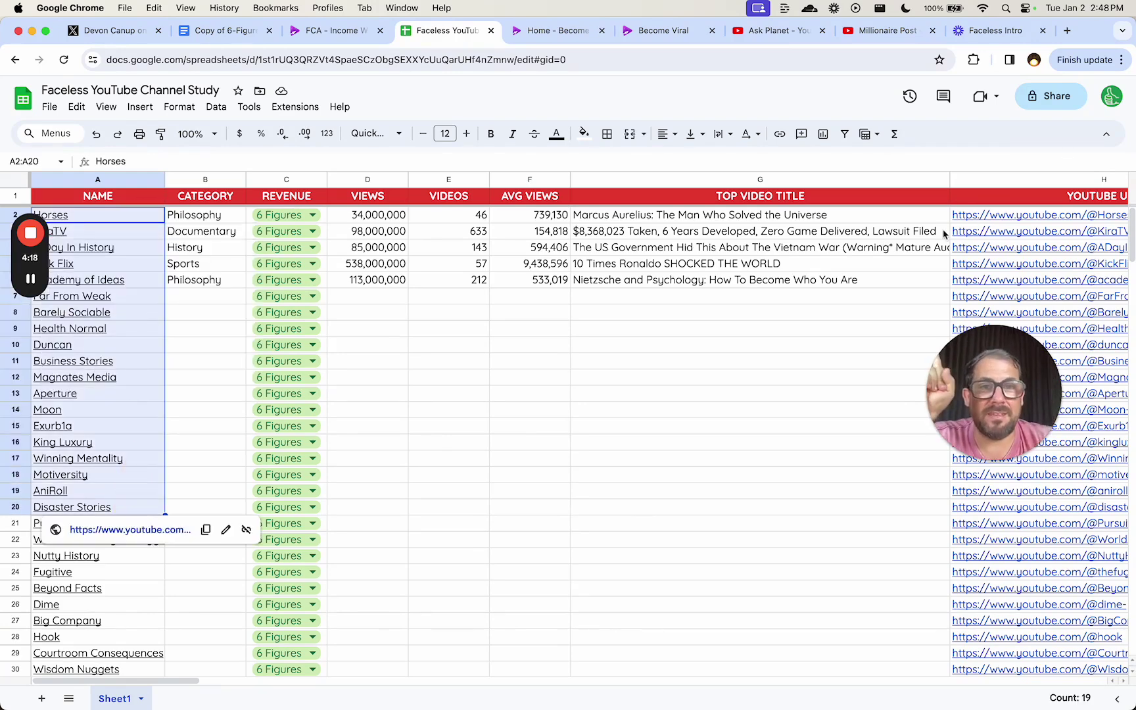
click(224, 30)
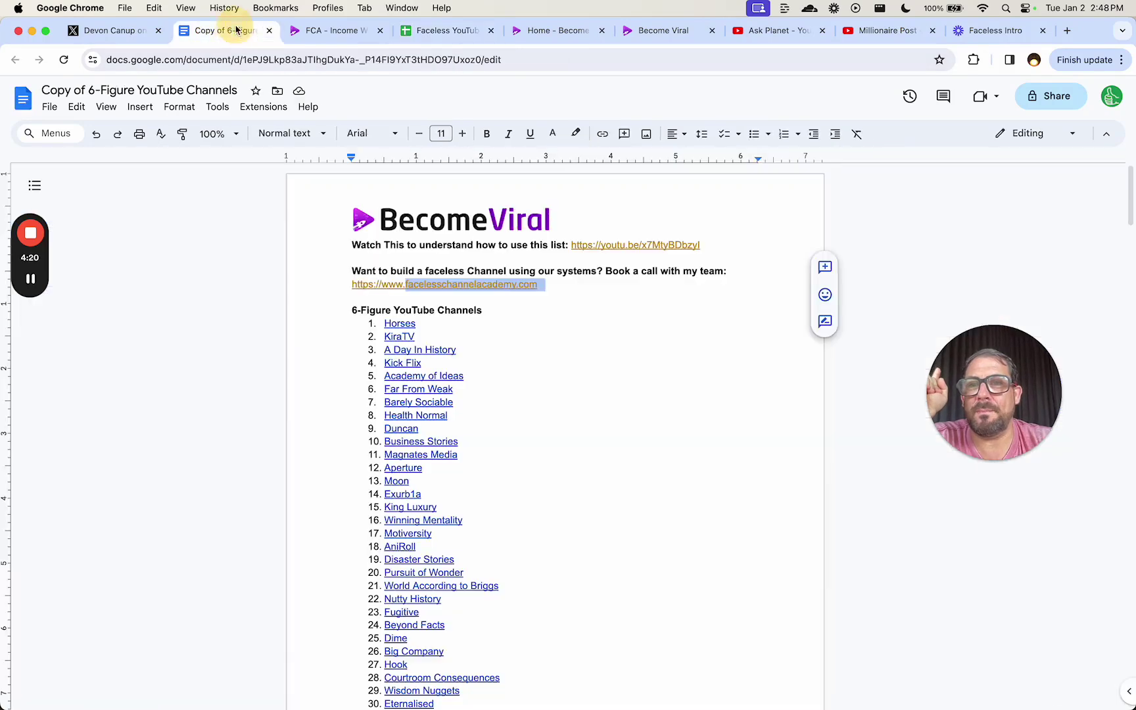
click(398, 324)
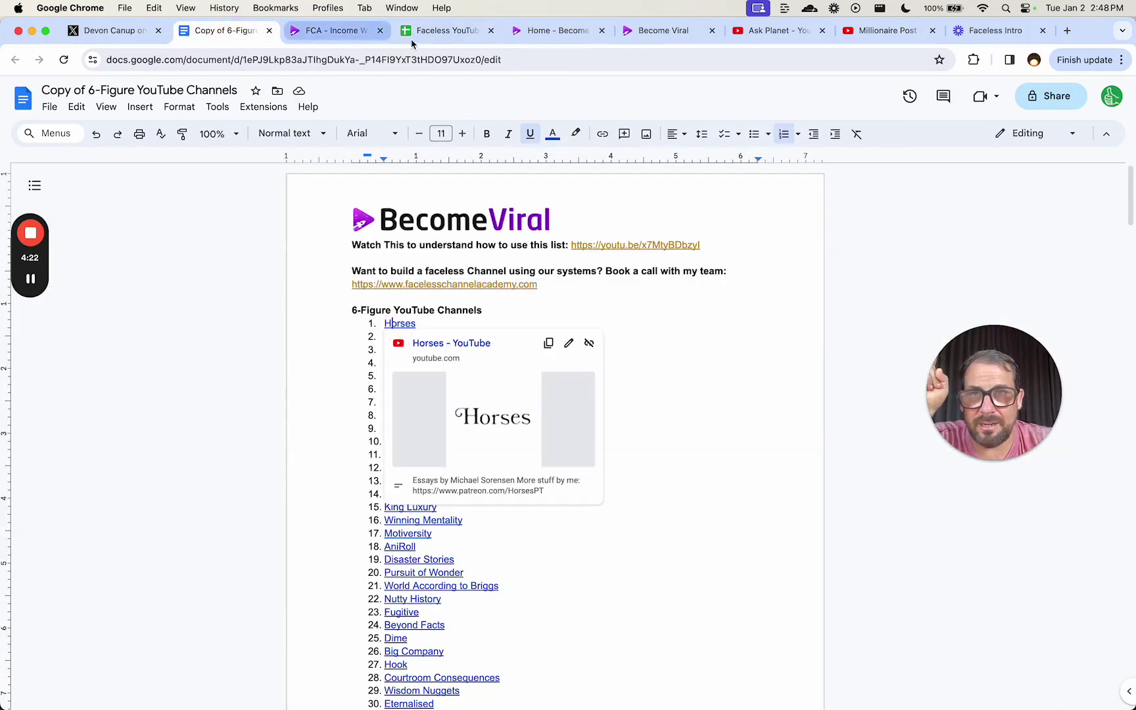
Back in the spreadsheet, select the Horses YouTube URL in cell H2
click(432, 37)
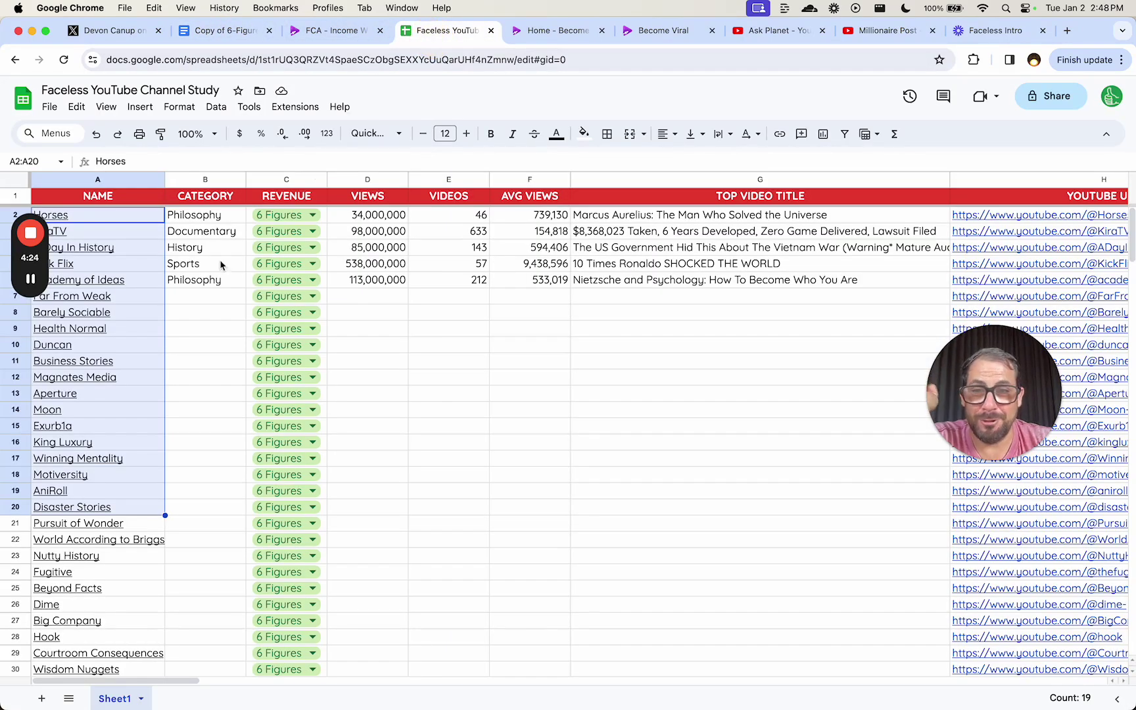
mouse_move(115, 222)
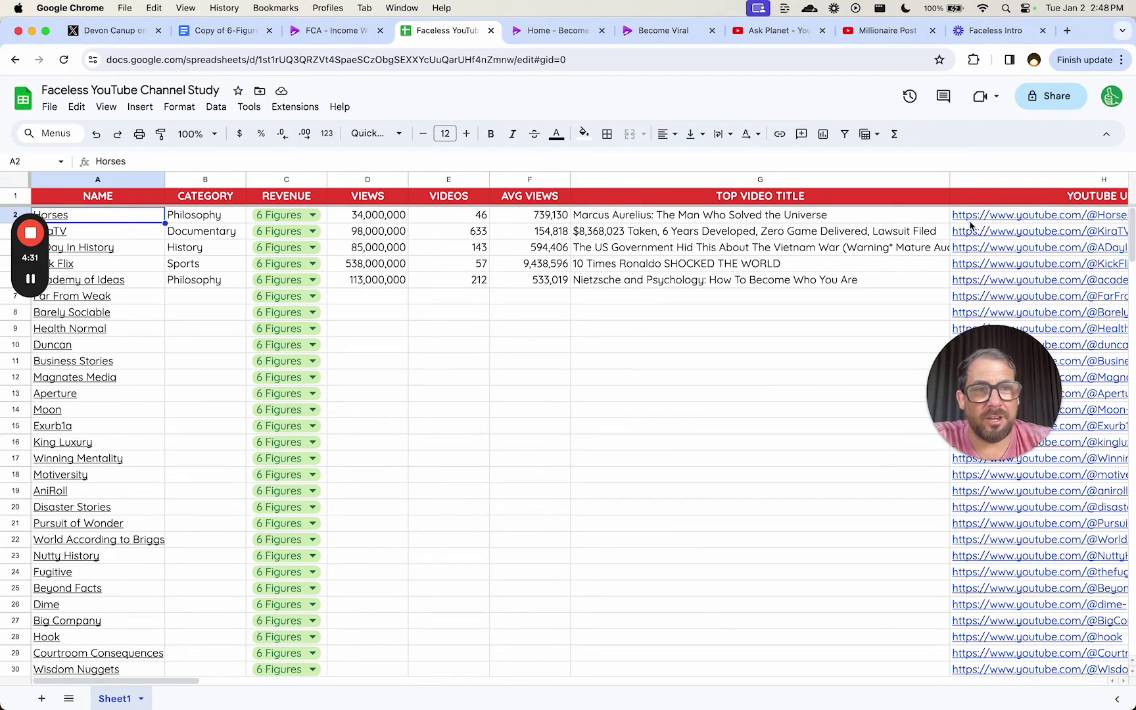
mouse_move(974, 220)
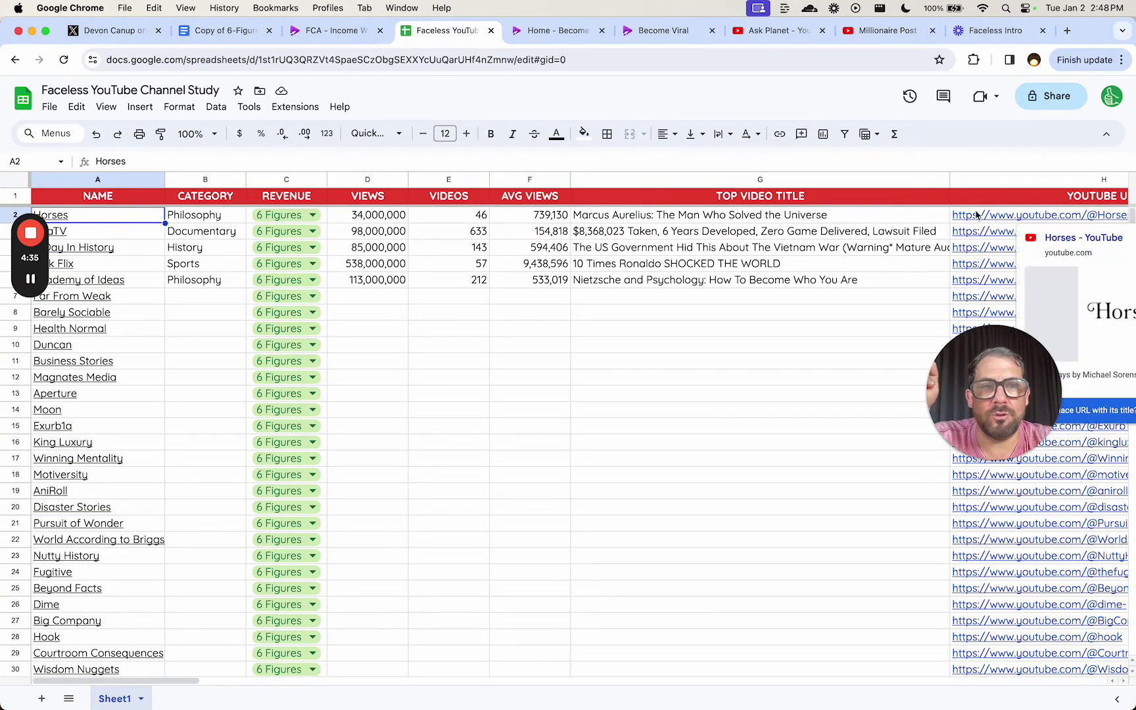
click(976, 215)
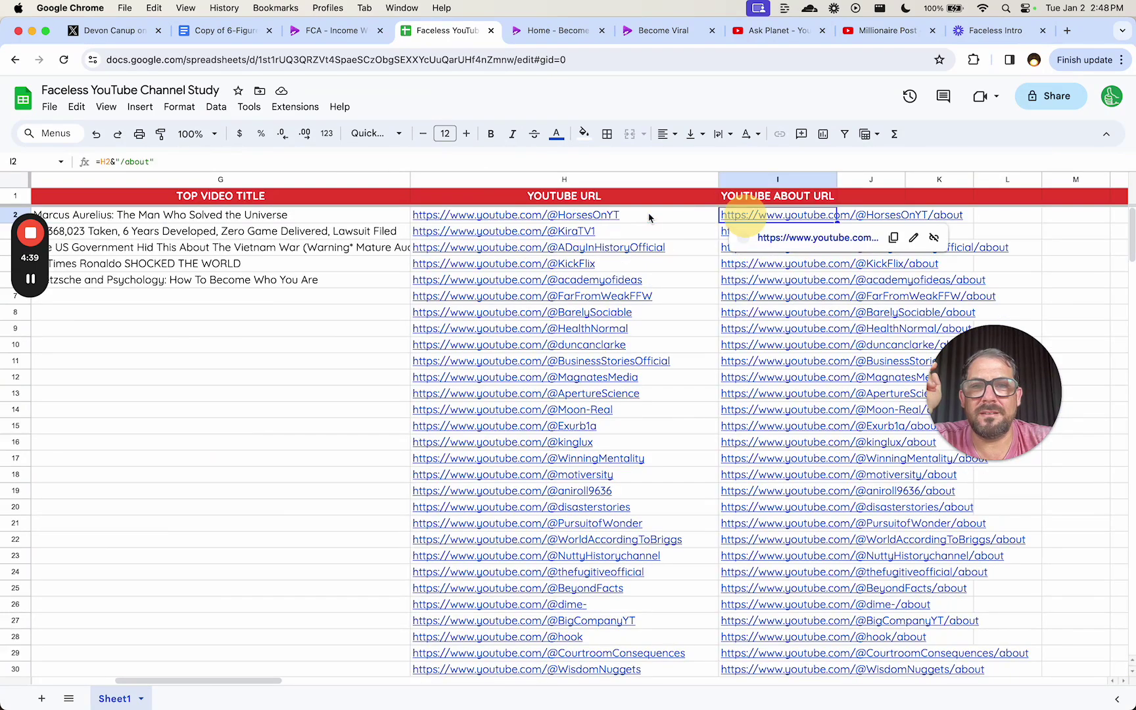
Open Extensions > Apps Script, select the seven-line GETLINK function, then return to the sheet
click(295, 106)
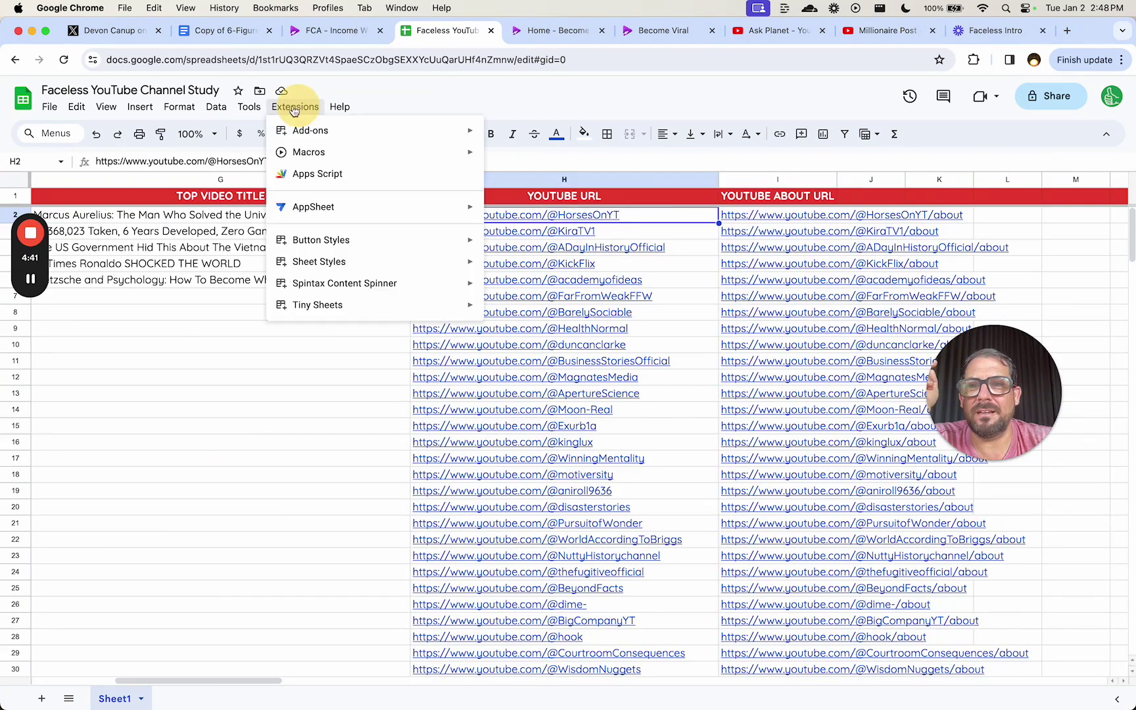
click(313, 175)
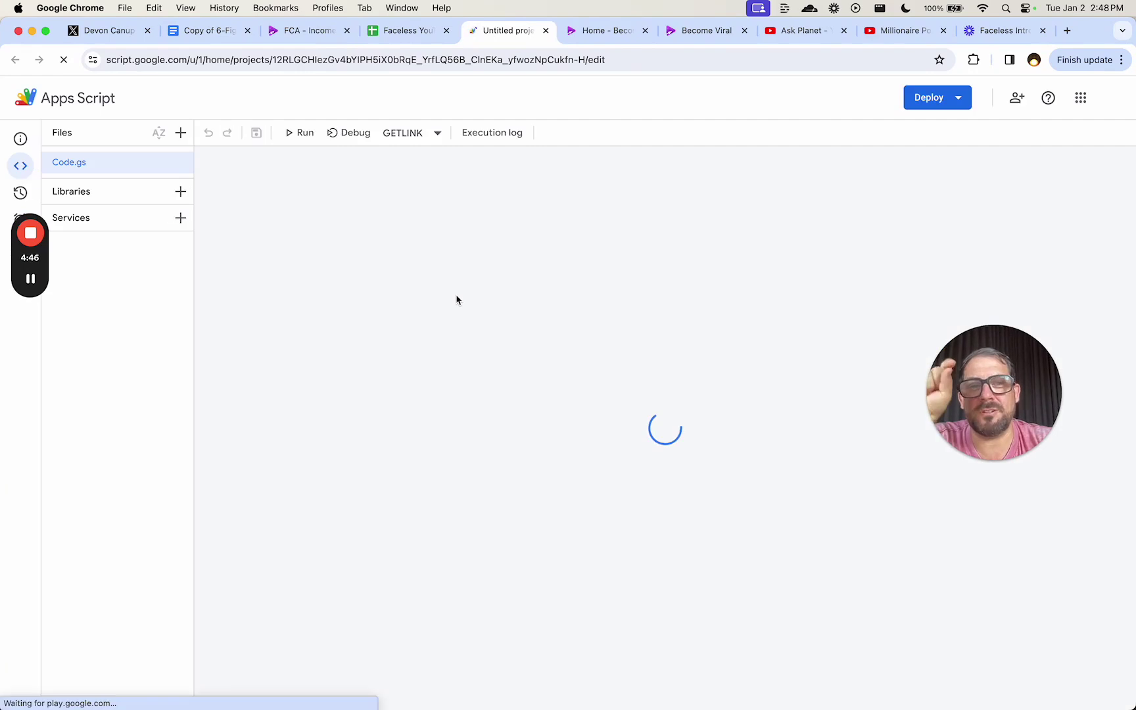
drag(238, 170, 407, 271)
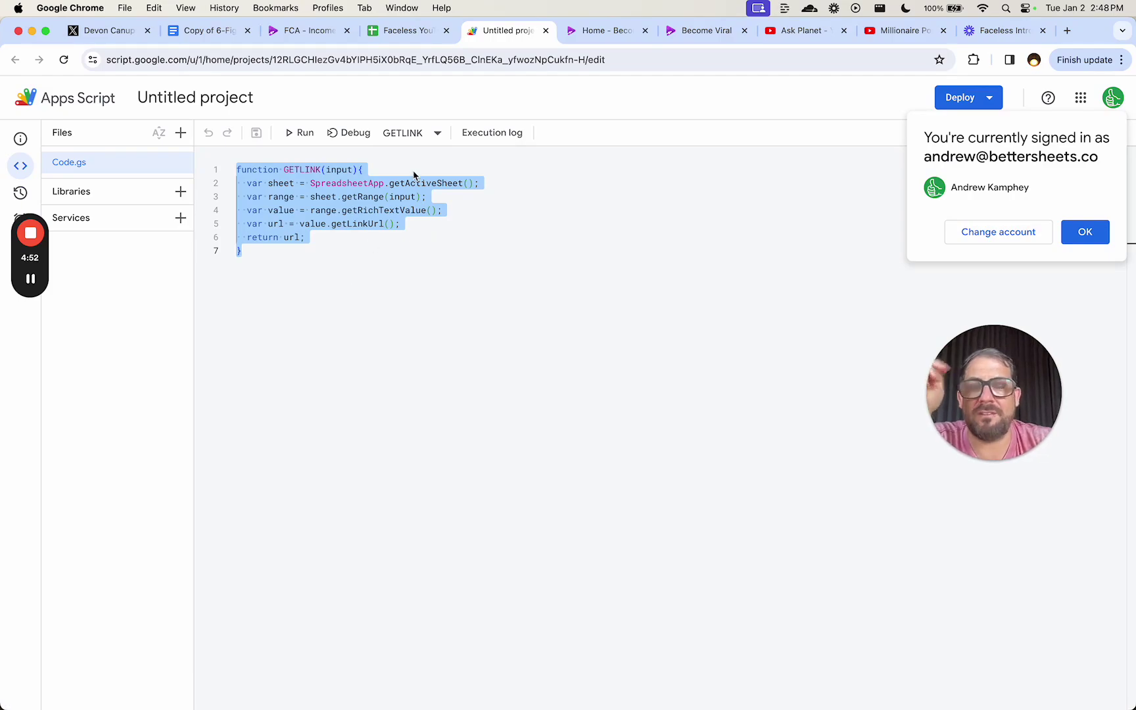
click(411, 33)
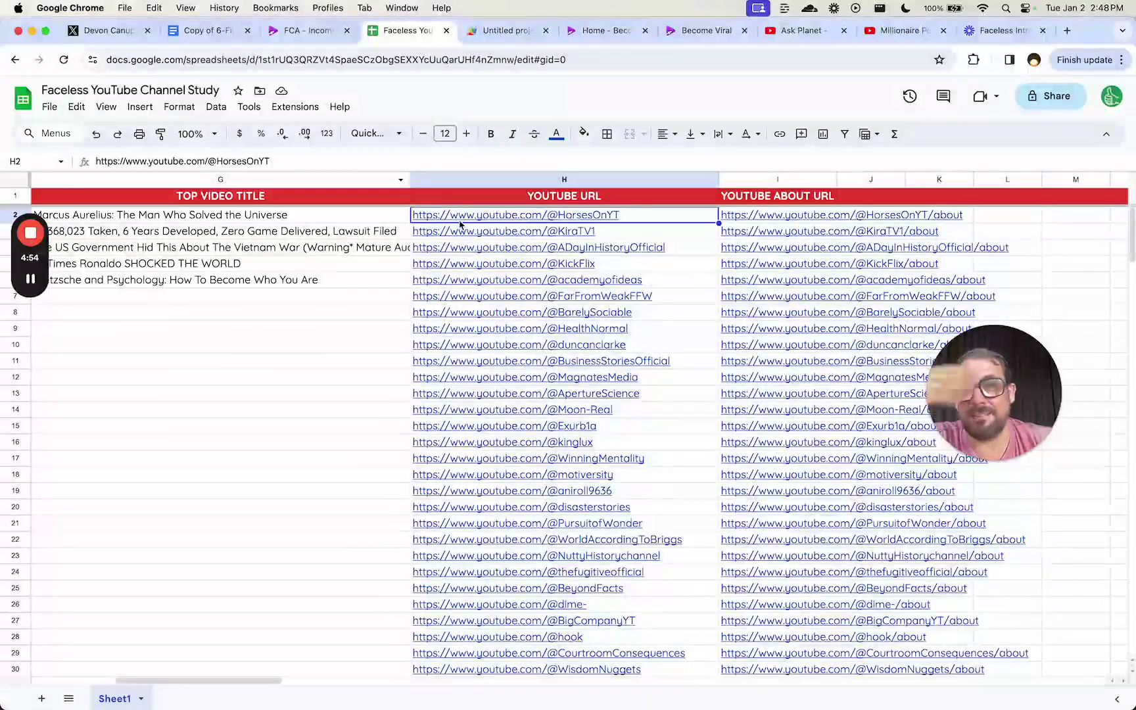
Inspect the About URL formula =H2&"/about" in I2 without changing it
mouse_move(465, 264)
click(737, 218)
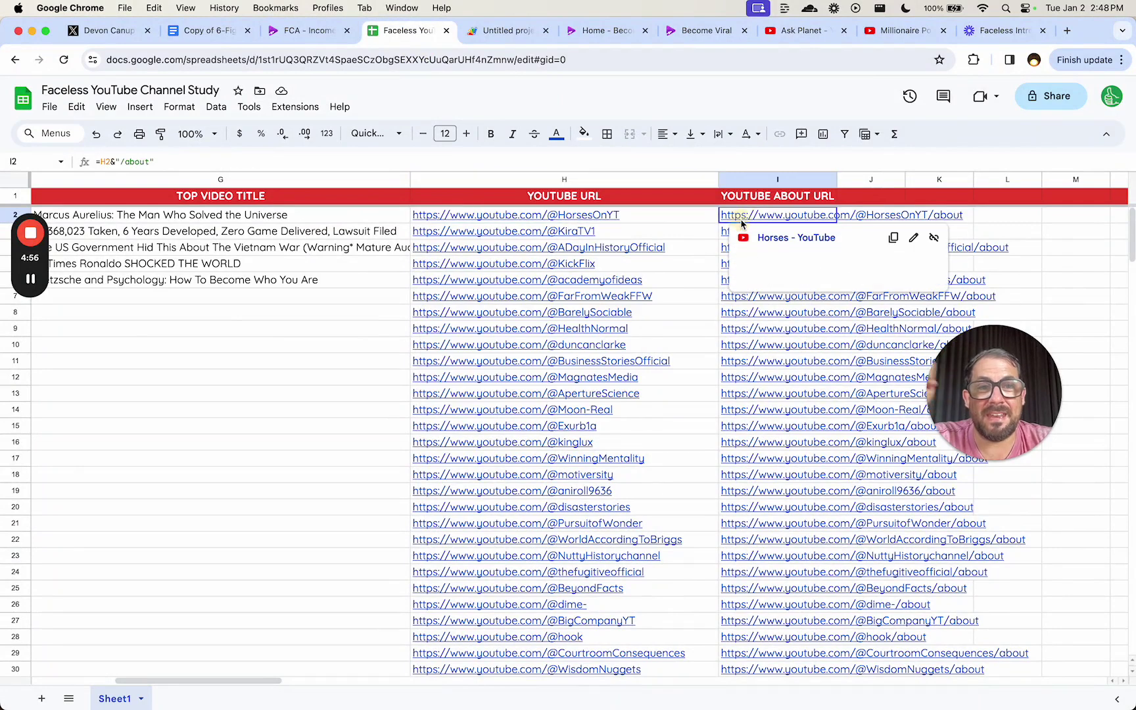
drag(161, 161, 111, 161)
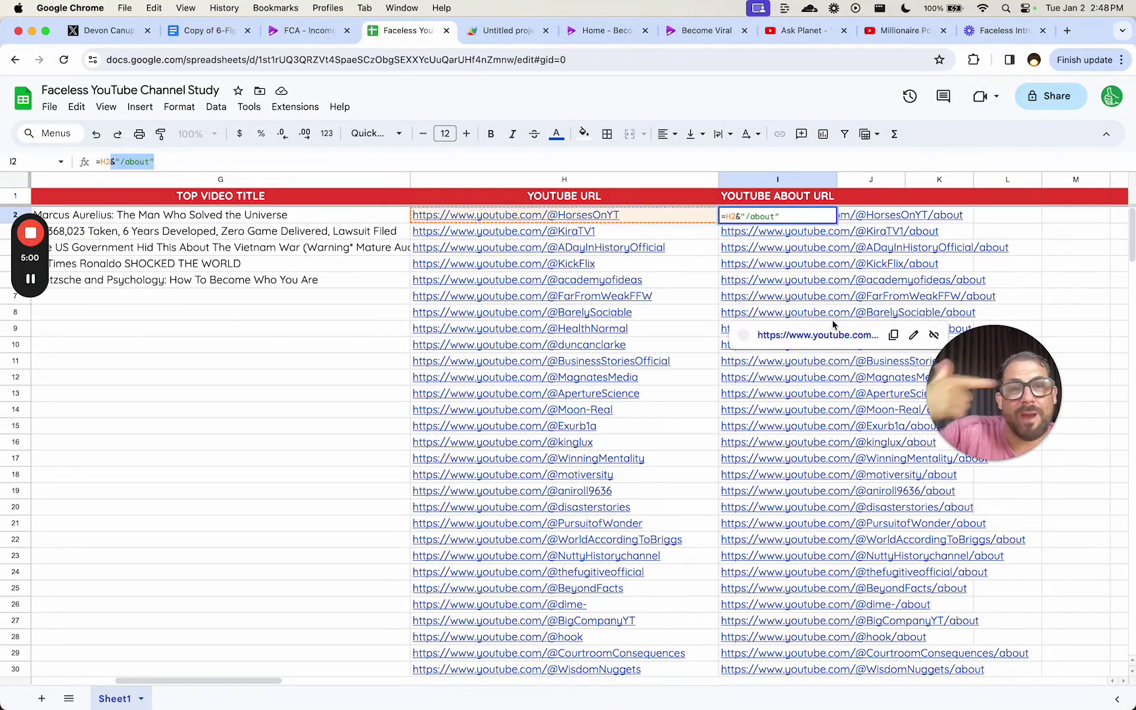
key(Escape)
Check H2's URL and KiraTV's name and Documentary category, then return to the channel Doc
mouse_move(700, 234)
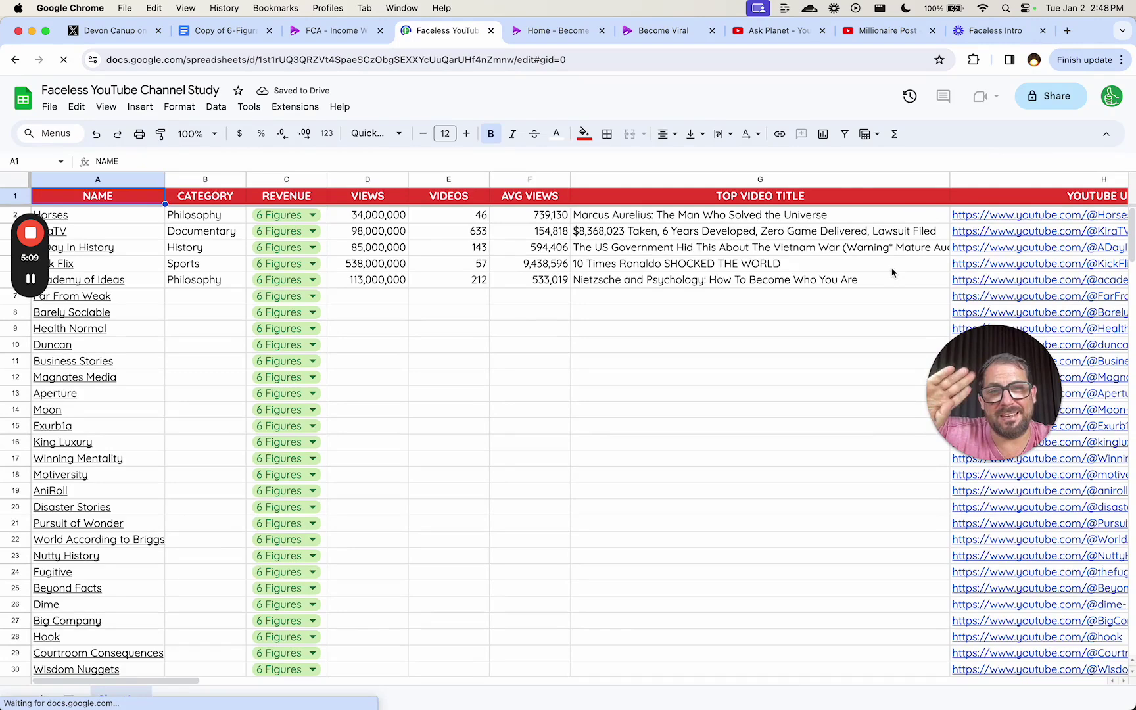
click(975, 219)
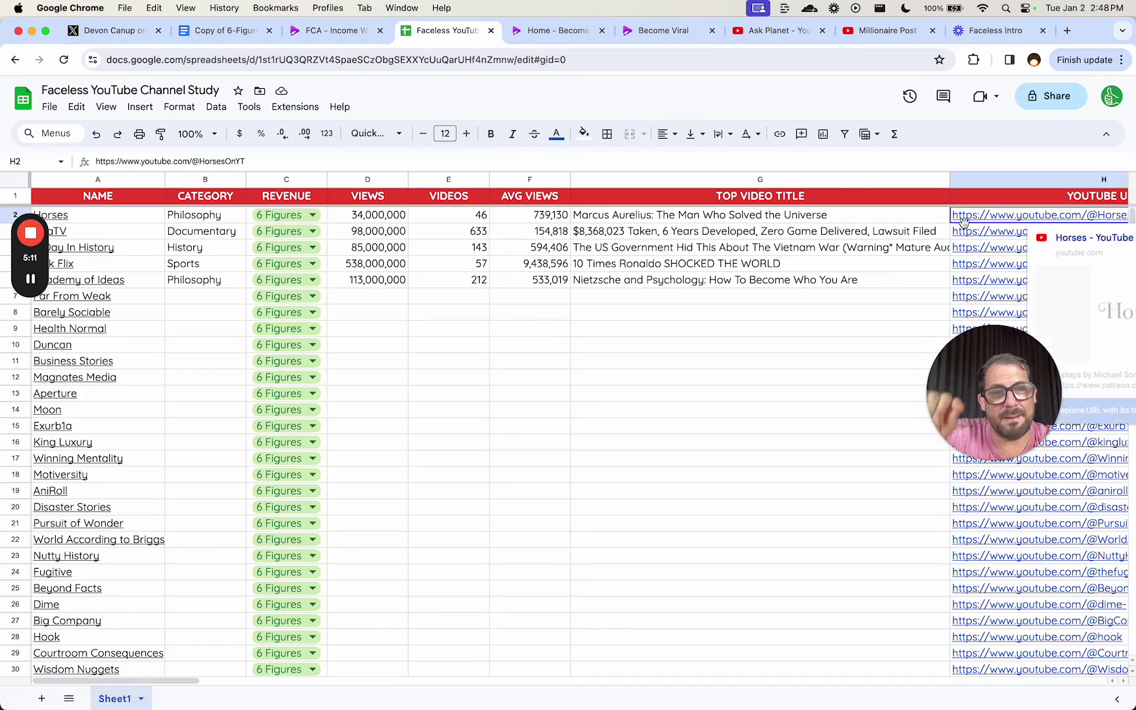
click(112, 231)
click(205, 232)
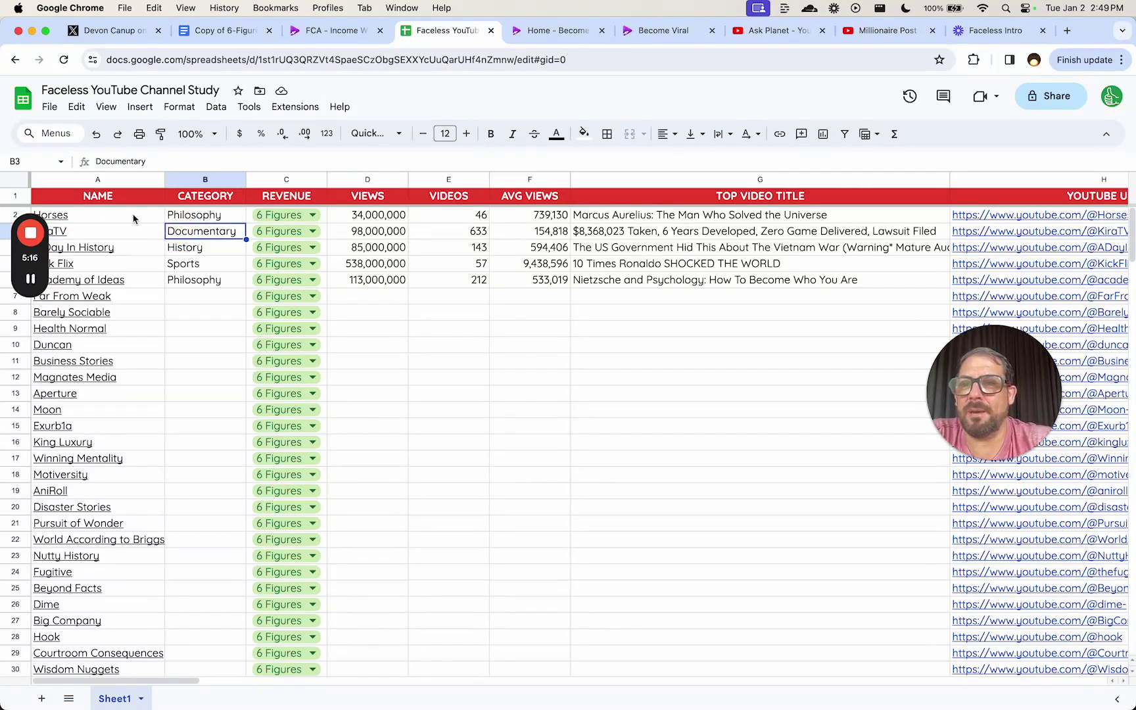
click(223, 30)
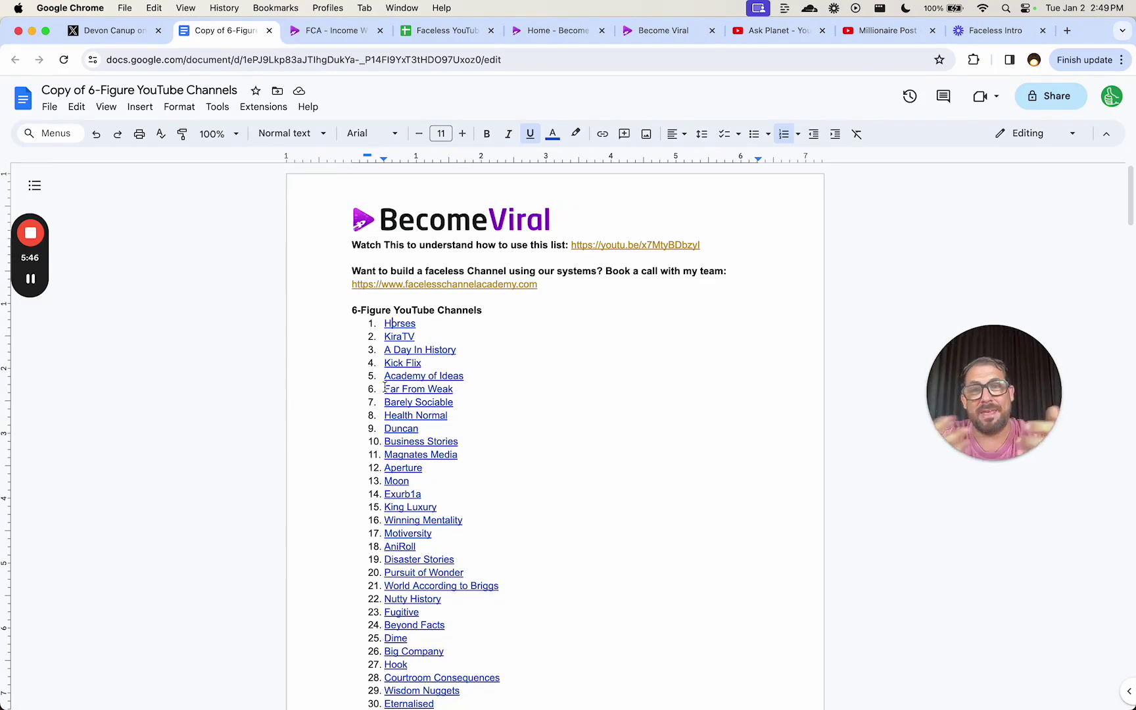
Return to the Faceless YouTube Channel Study spreadsheet tab
click(440, 30)
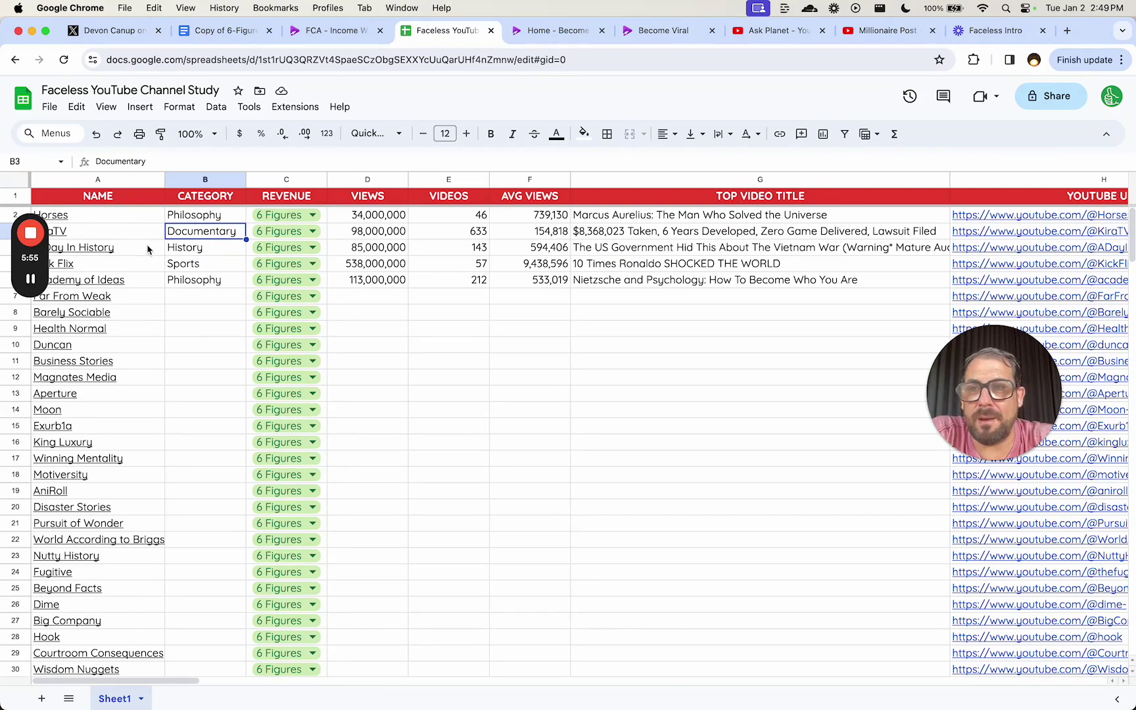
Look over the channel rows and the About URL column, selecting Horses' about URL
mouse_move(148, 235)
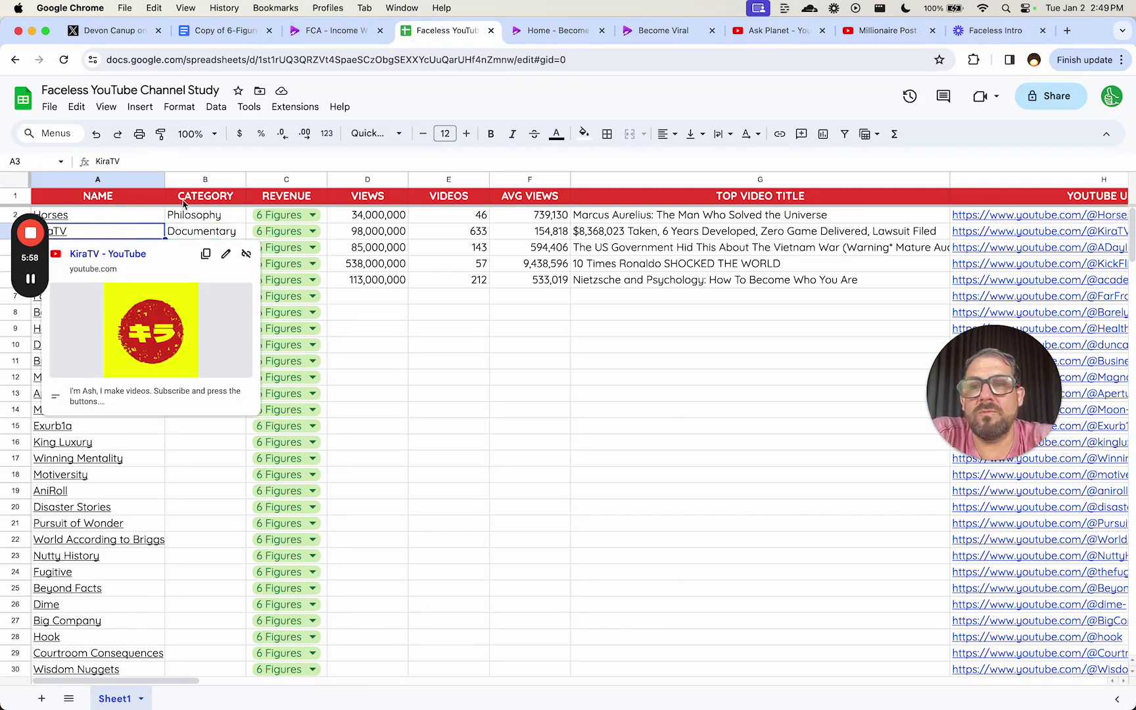
click(194, 215)
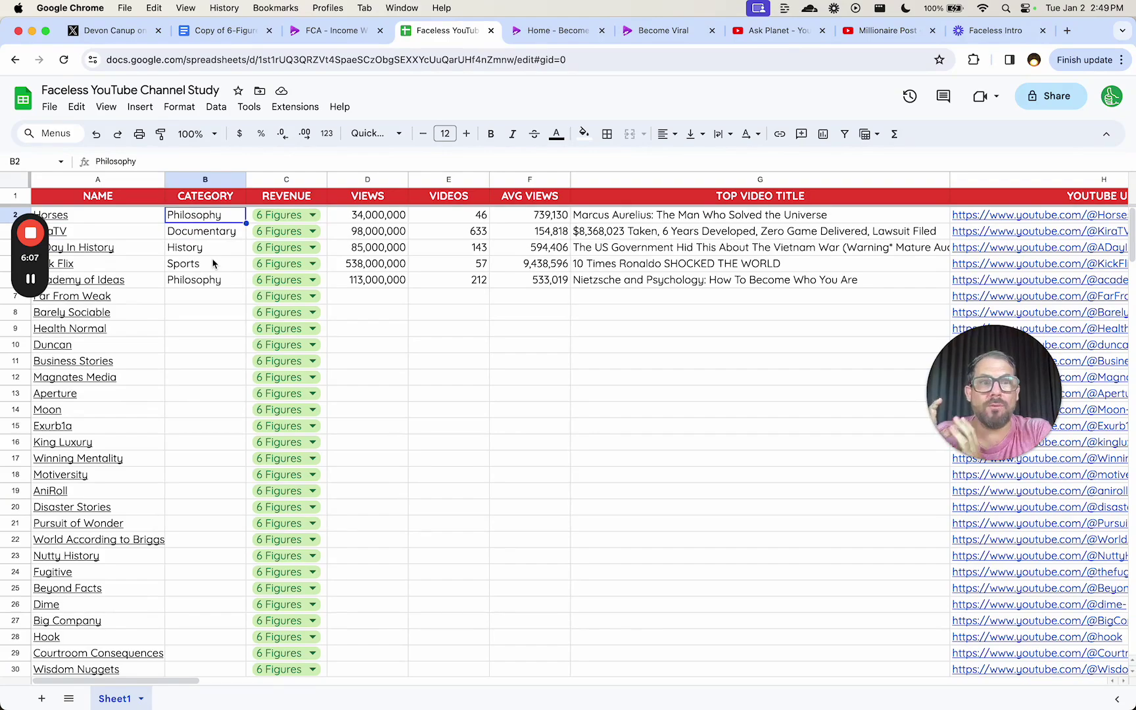
scroll(310, 237, down, 15)
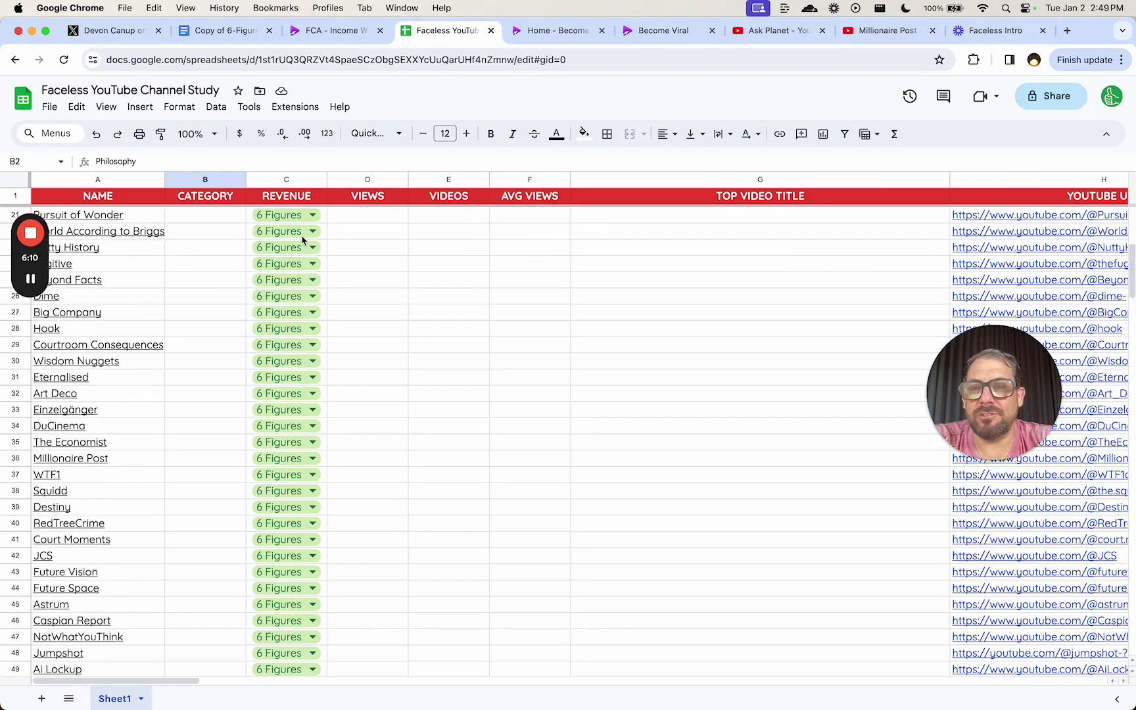
scroll(313, 390, up, 15)
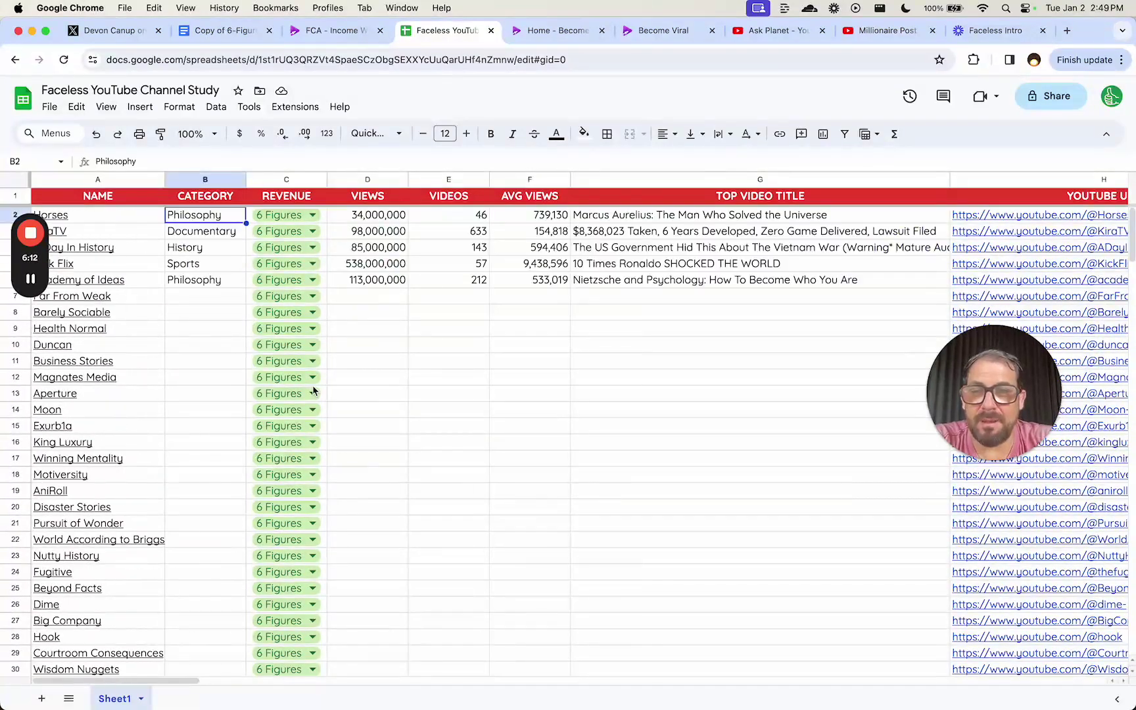
scroll(287, 278, down, 20)
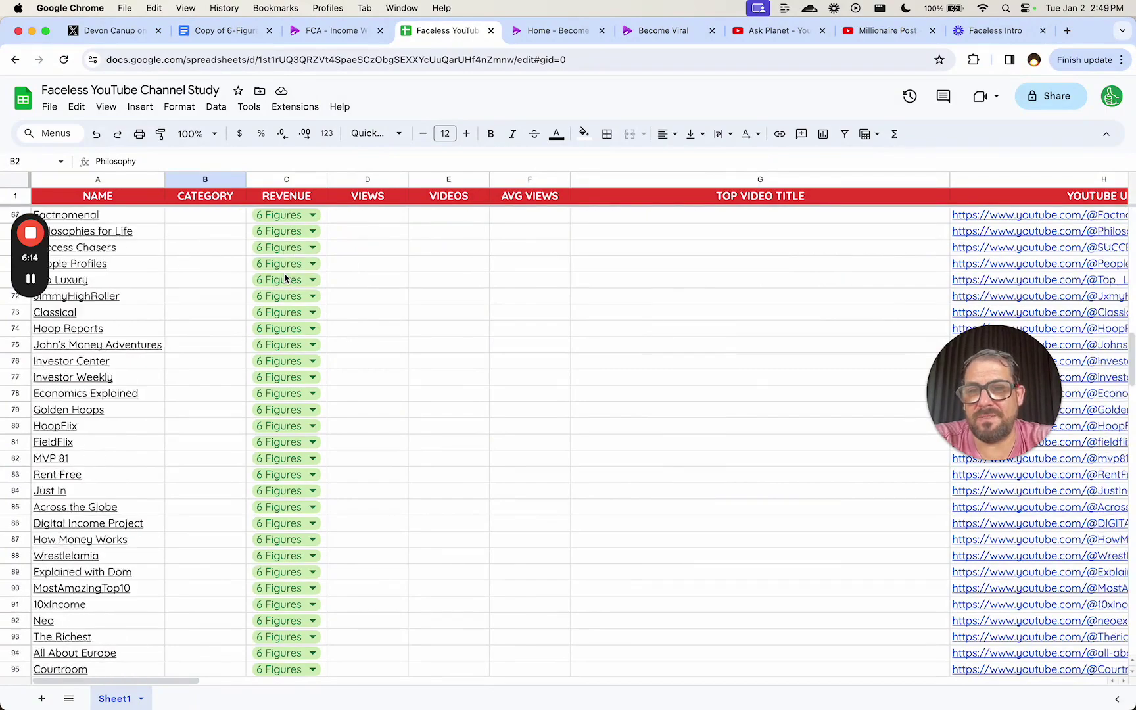
scroll(287, 279, down, 5)
scroll(312, 316, up, 20)
drag(368, 215, 369, 285)
scroll(395, 224, right, 10)
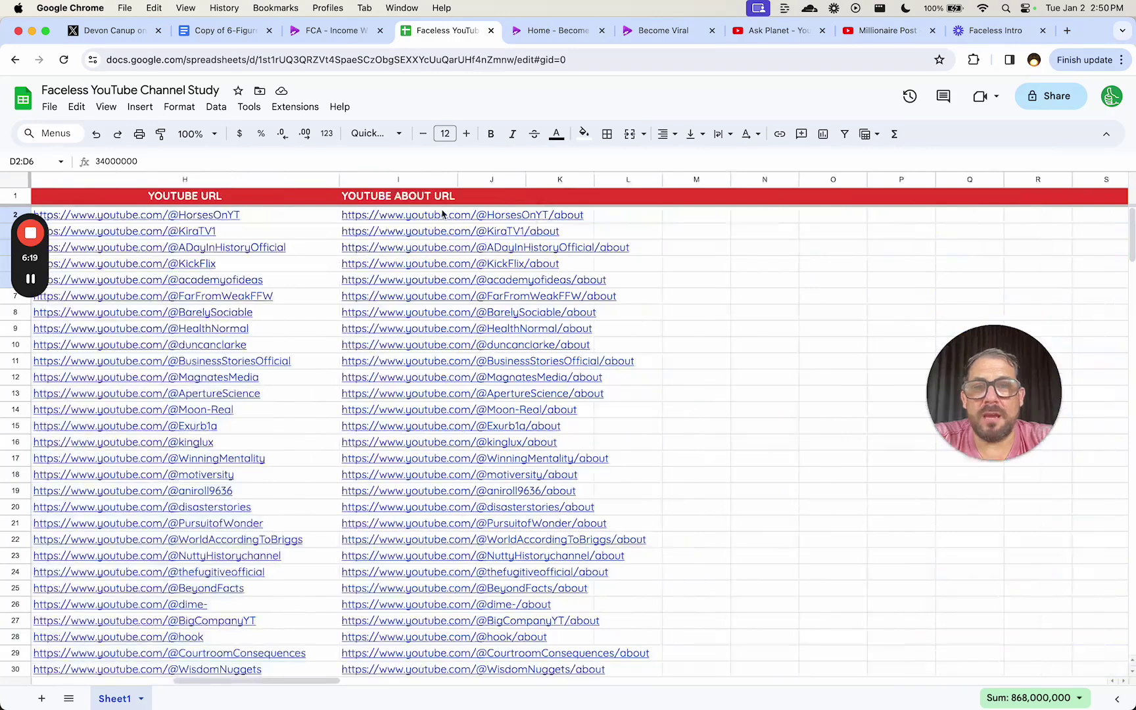
click(396, 219)
Move to Far From Weak's YouTube about URL in row 7
scroll(381, 252, left, 10)
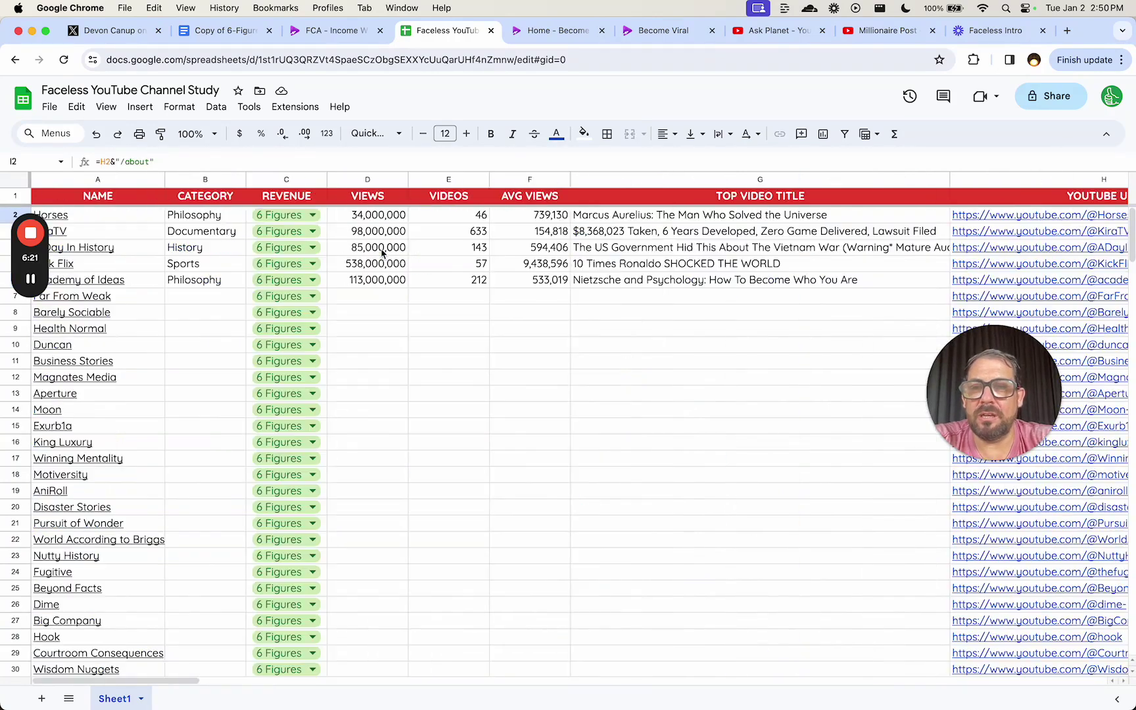
click(217, 294)
key(Right)
key(Right)
key(Right)
key(Right)
key(Right)
key(Right)
key(Right)
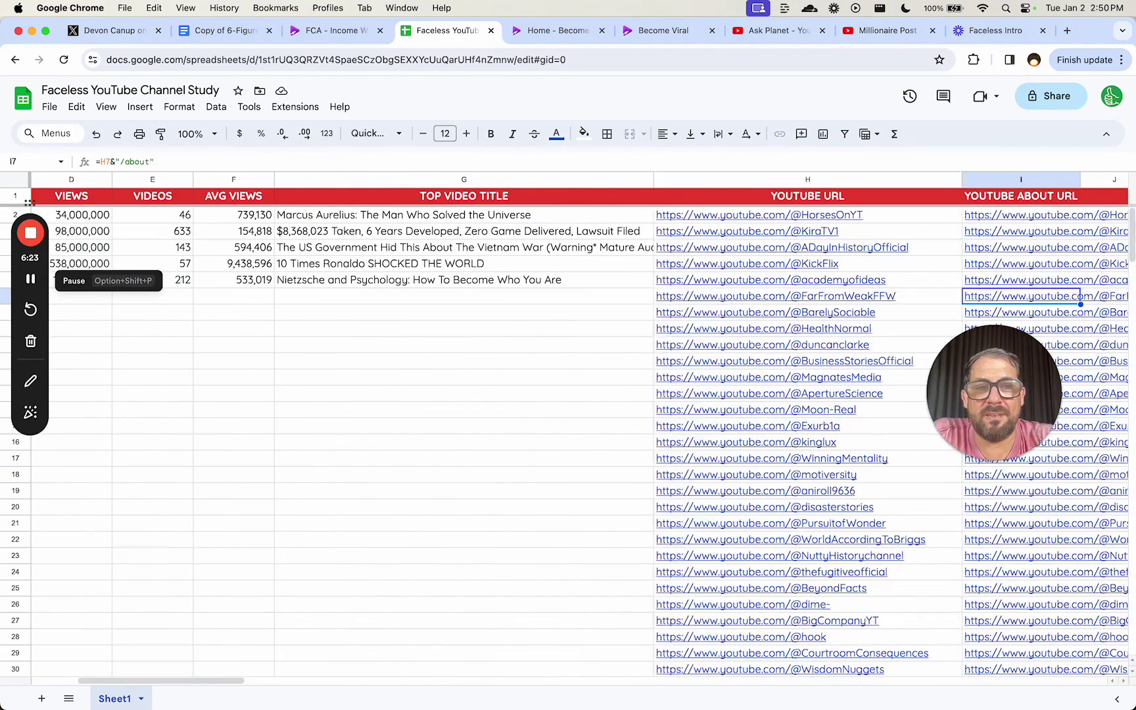
Open Far From Weak's about page, pause the trailer, and read 96 videos and 78,908,671 views
click(941, 296)
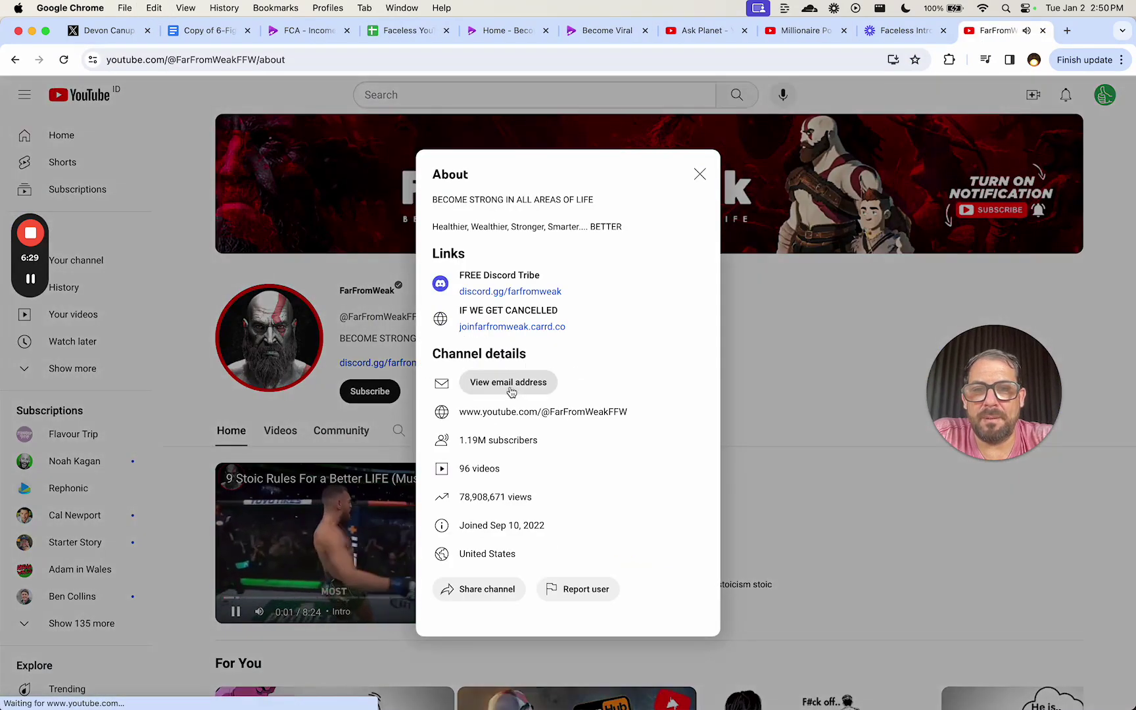
click(236, 614)
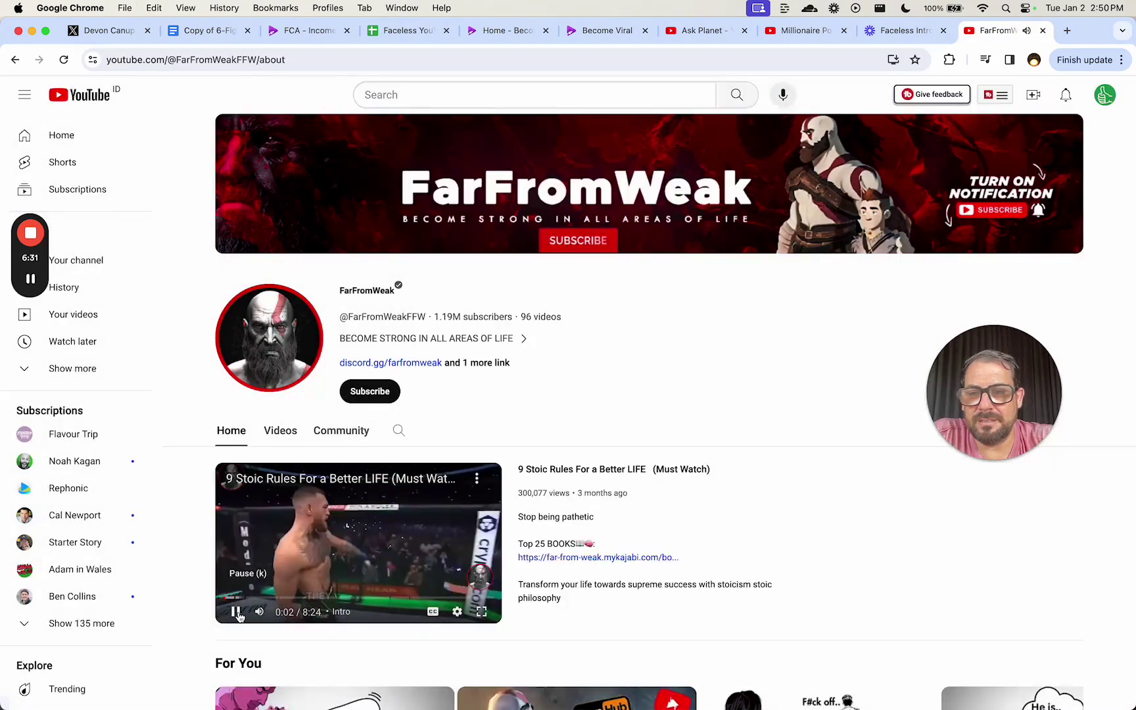
click(237, 612)
click(468, 362)
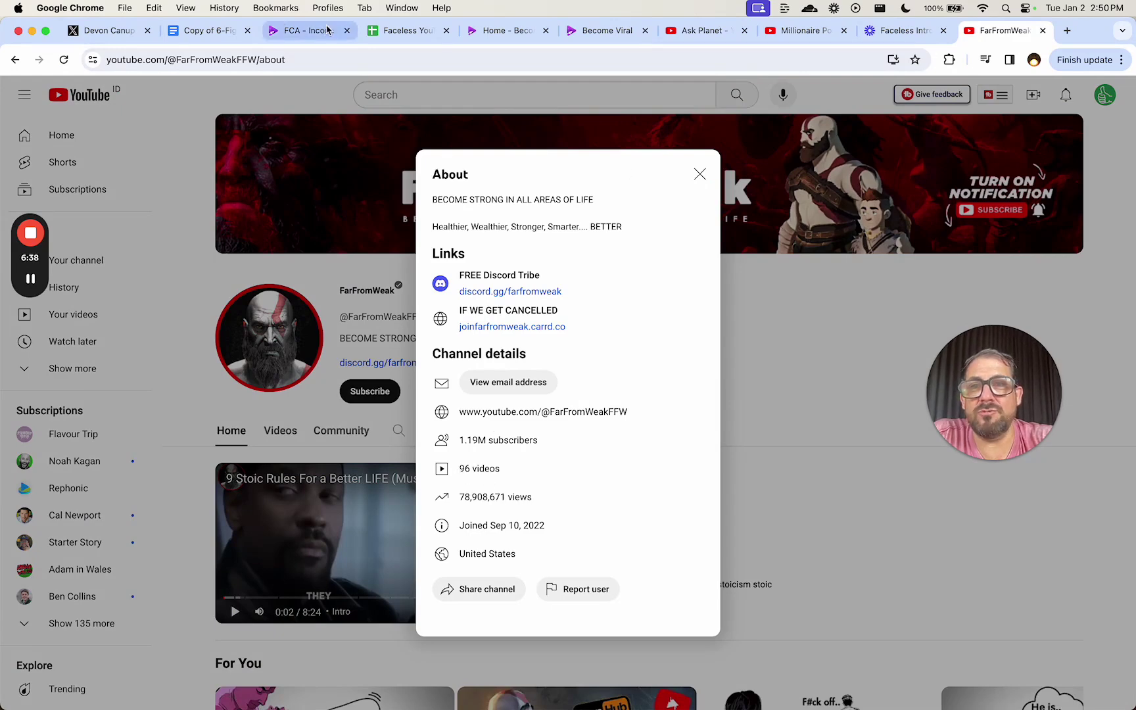
click(404, 30)
Enter 96 videos and 78,000,000 views for Far From Weak
text(96)
click(152, 296)
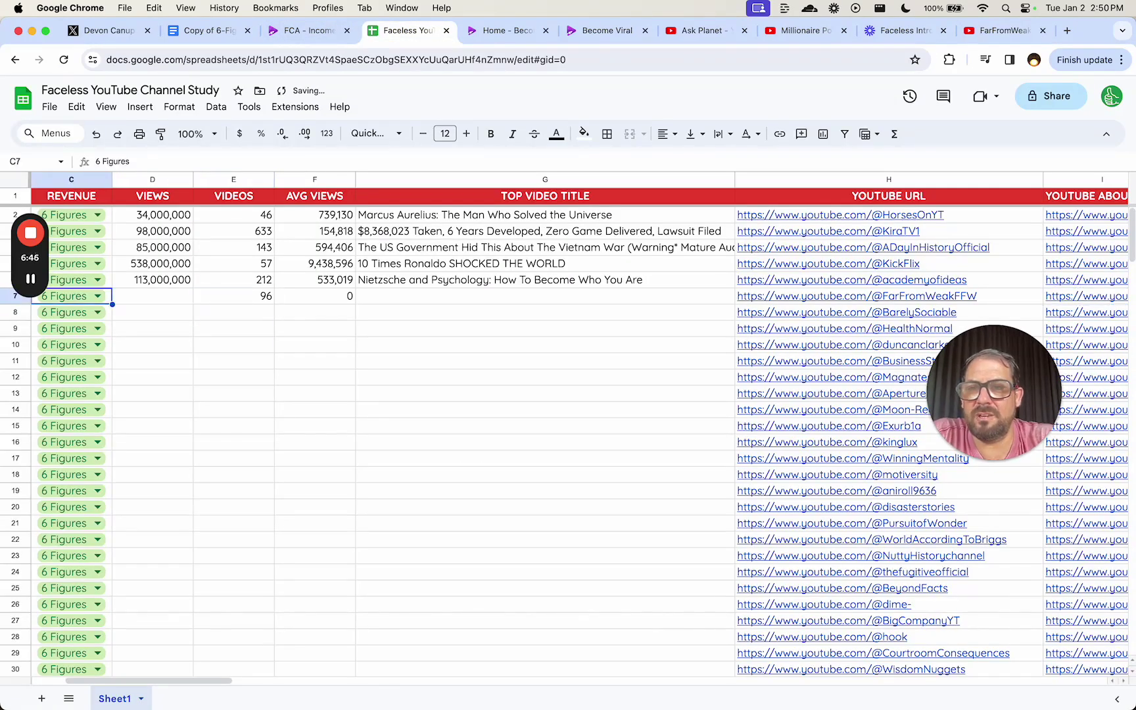
text(76)
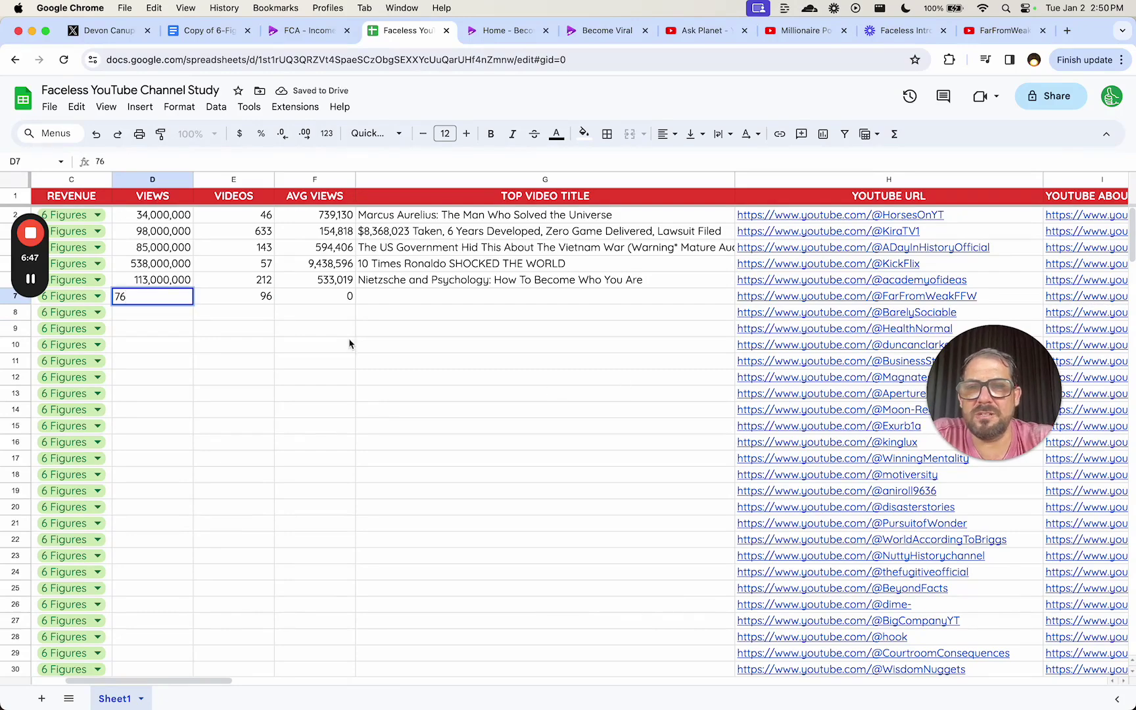
click(436, 299)
key(Right)
key(Right)
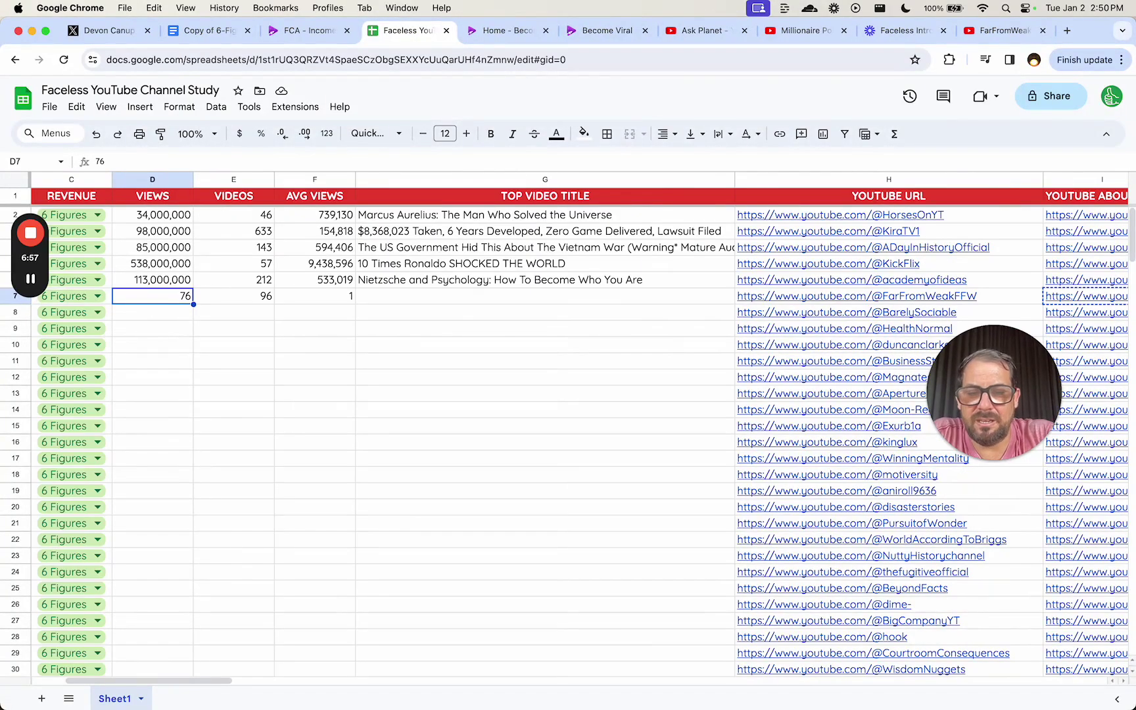
text(78,000,000)
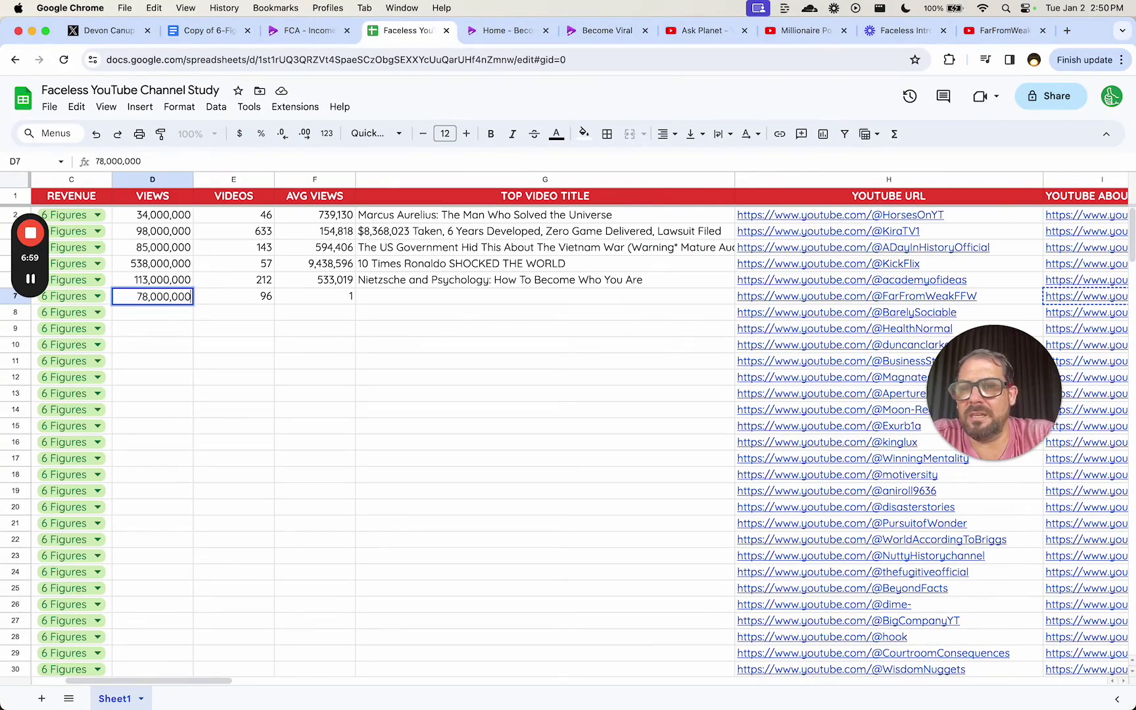
key(Return)
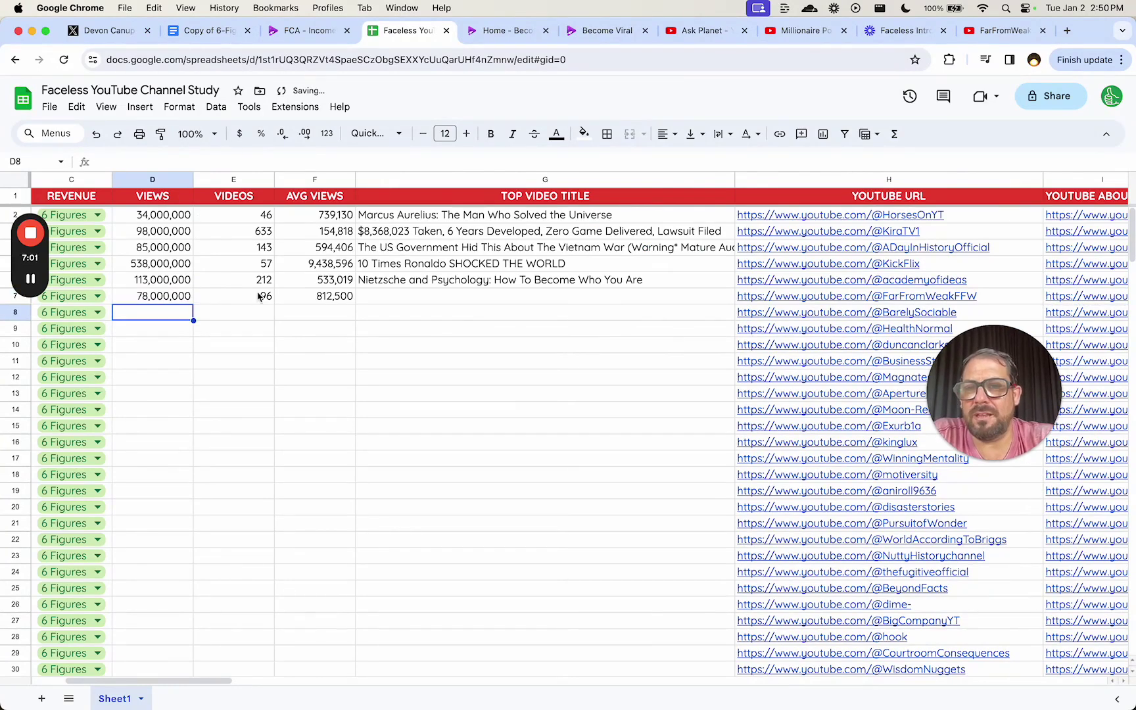
Check the AVG VIEWS formulas in F7 and F8, then select the first five channels' averages
click(308, 298)
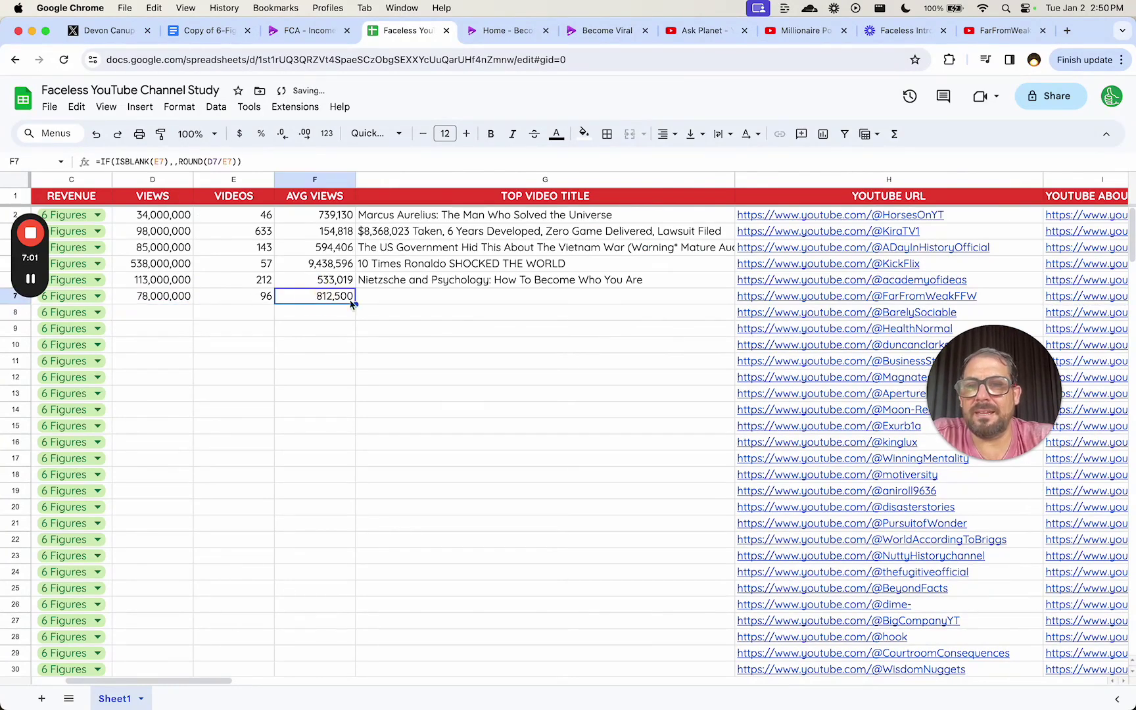
double_click(316, 297)
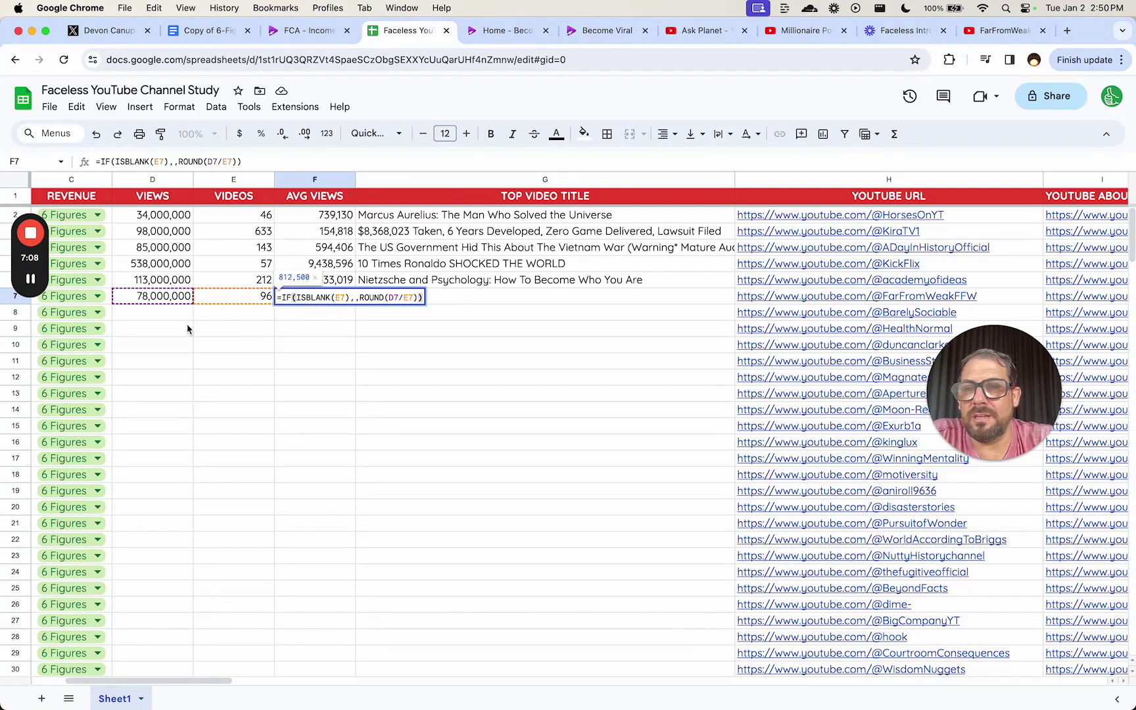
click(325, 319)
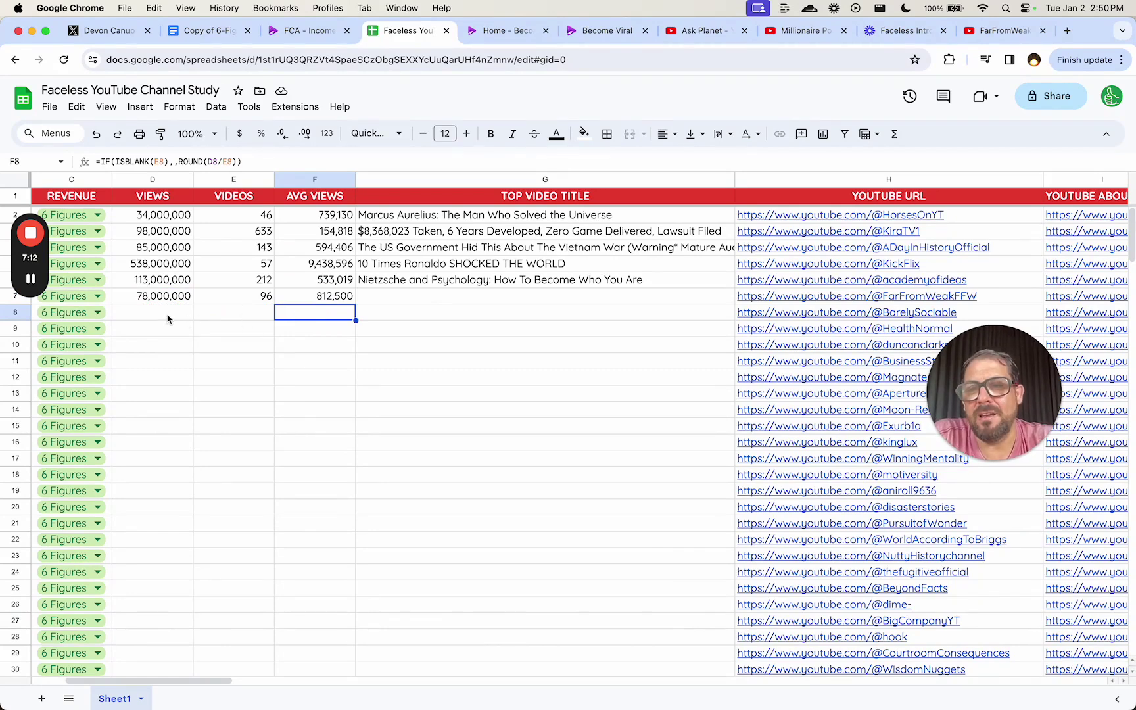
double_click(332, 313)
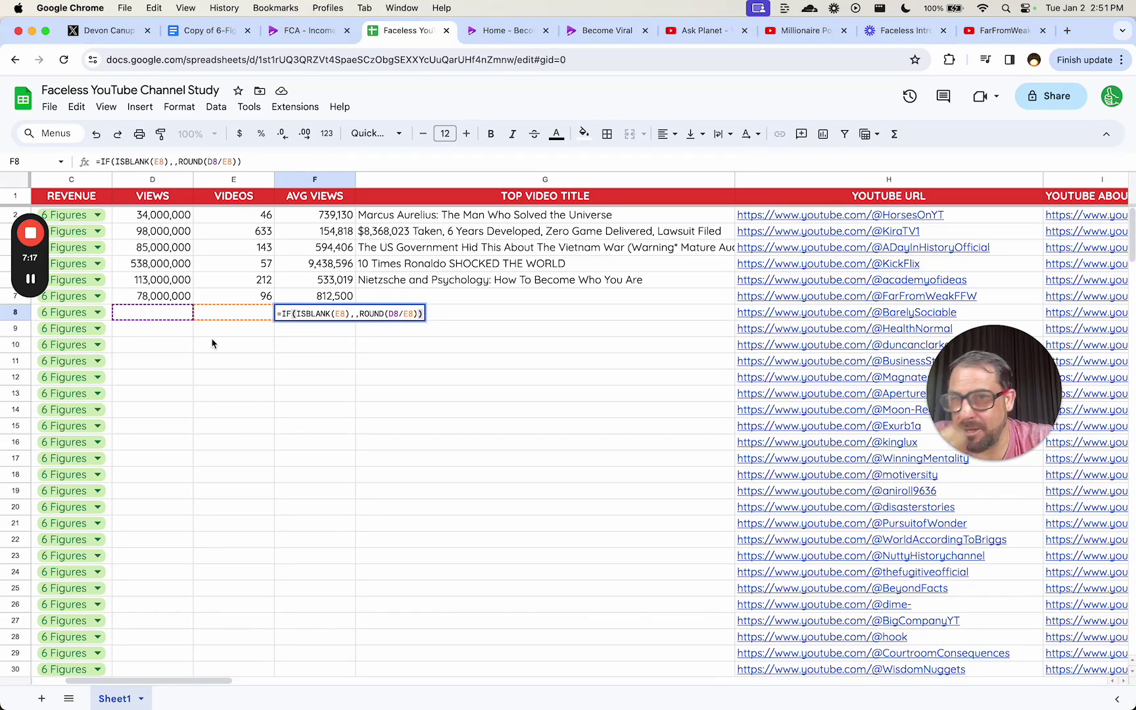
key(Escape)
click(336, 214)
drag(336, 230, 337, 287)
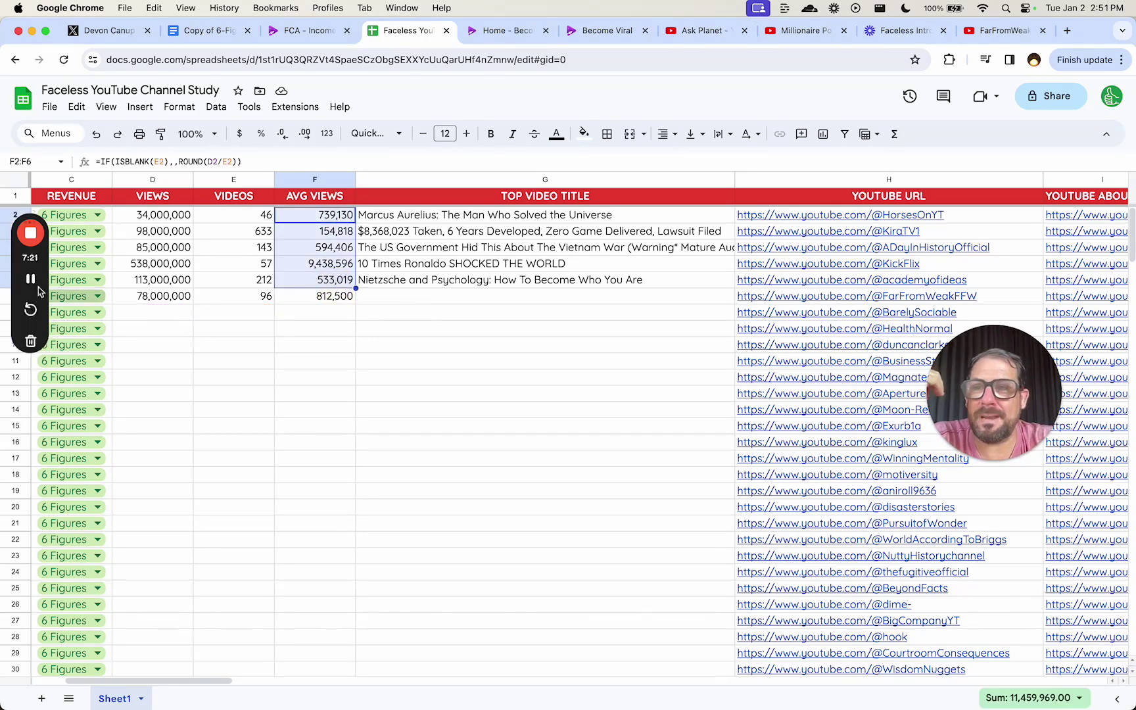
scroll(155, 259, left, 5)
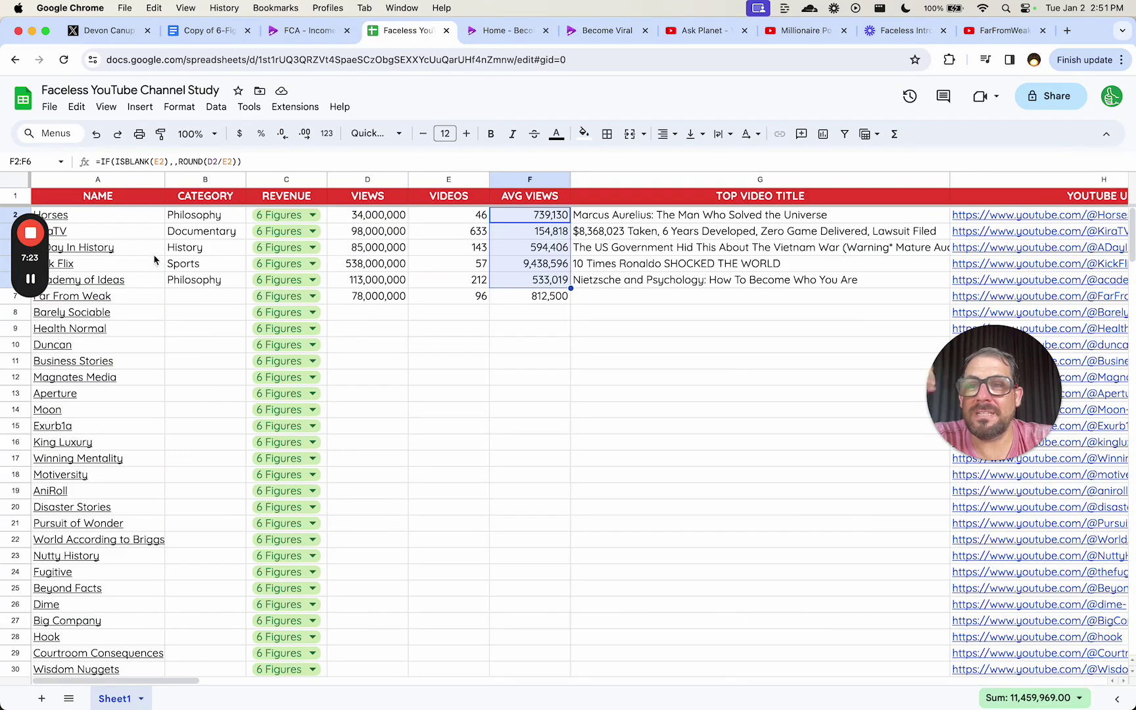
drag(184, 222, 183, 310)
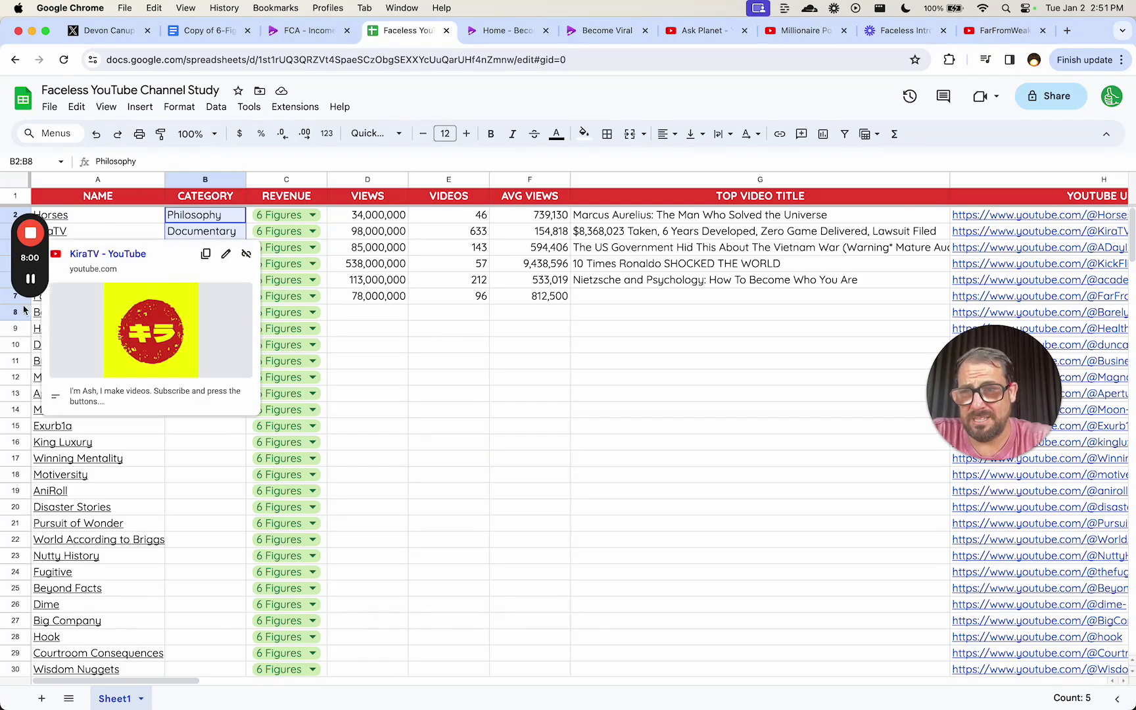
click(679, 195)
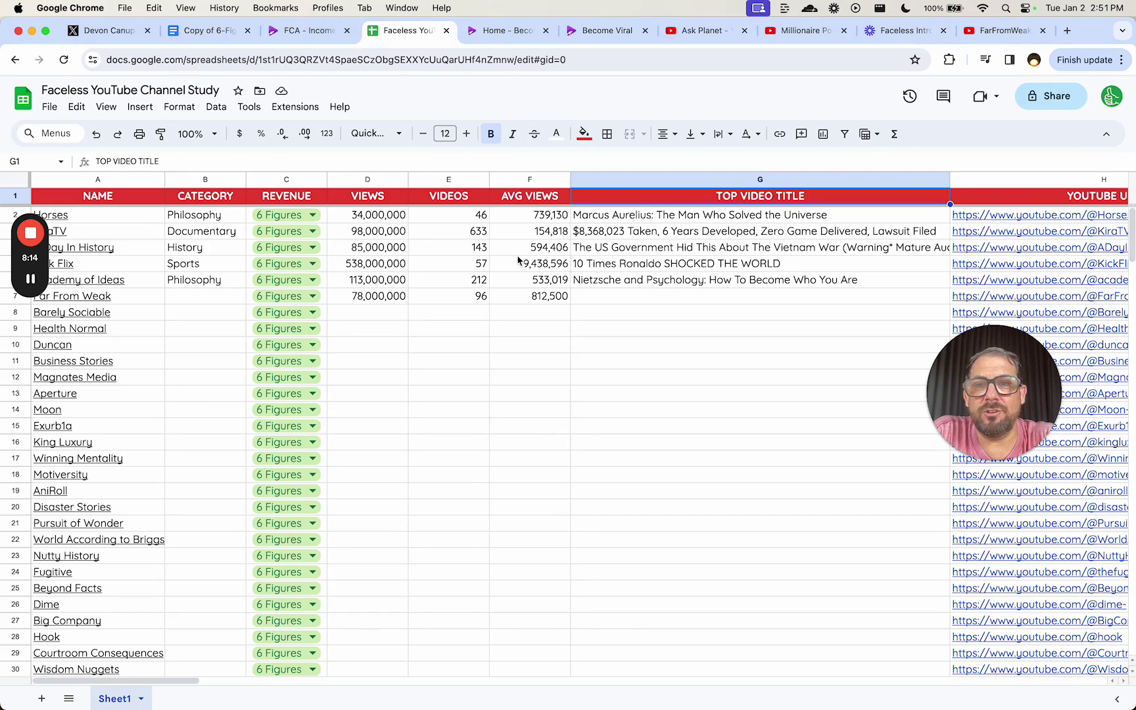
drag(641, 215, 633, 280)
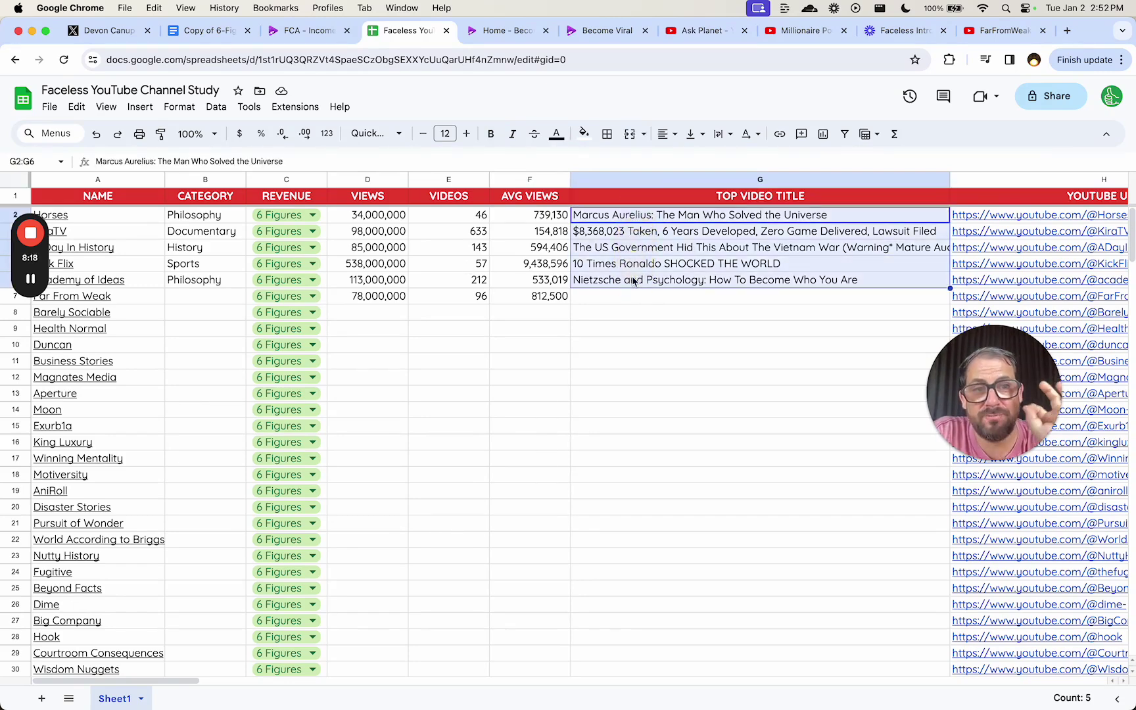
click(685, 217)
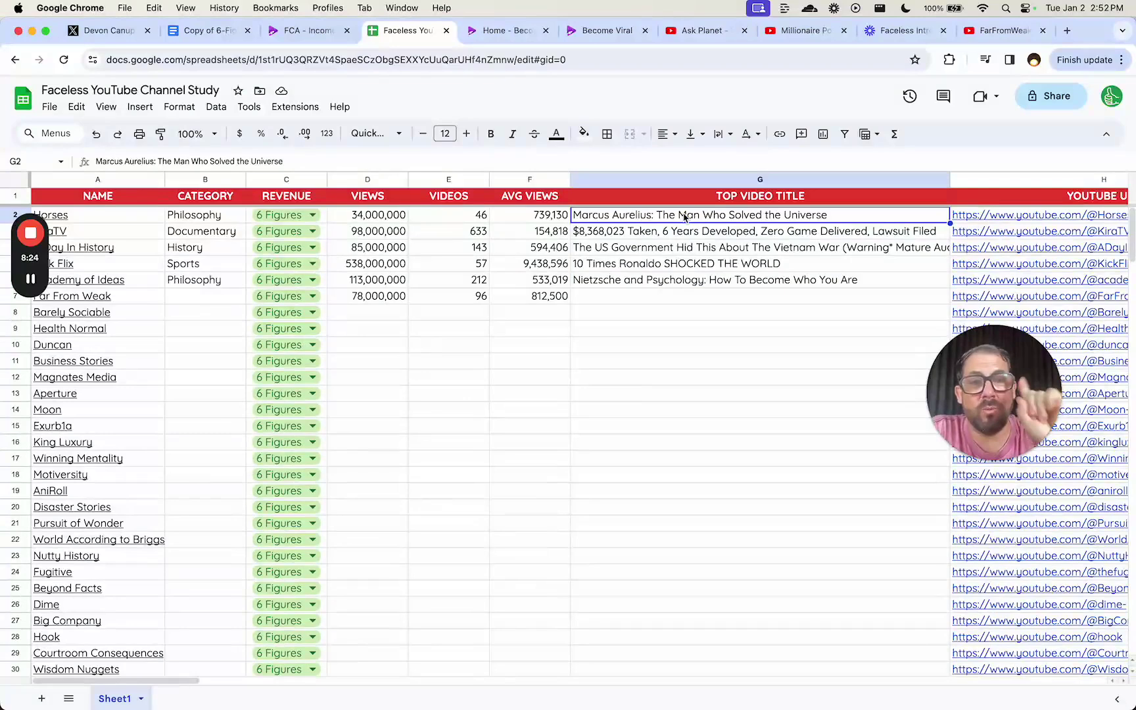
click(677, 241)
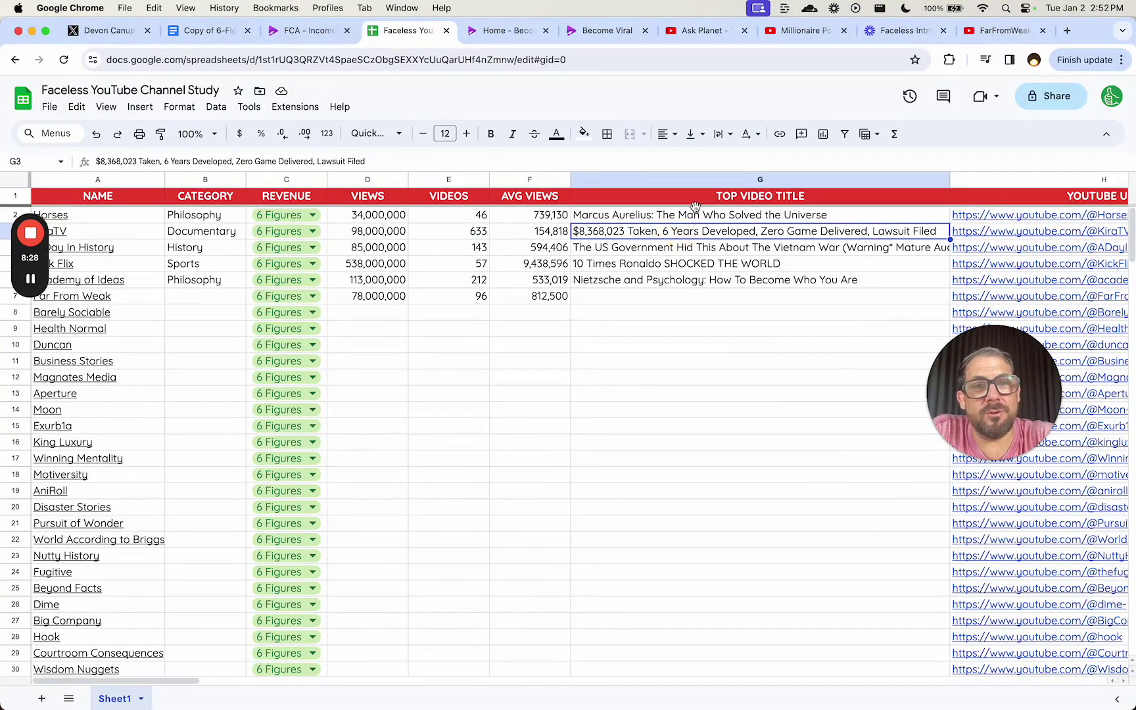
drag(696, 213, 694, 238)
drag(697, 281, 693, 346)
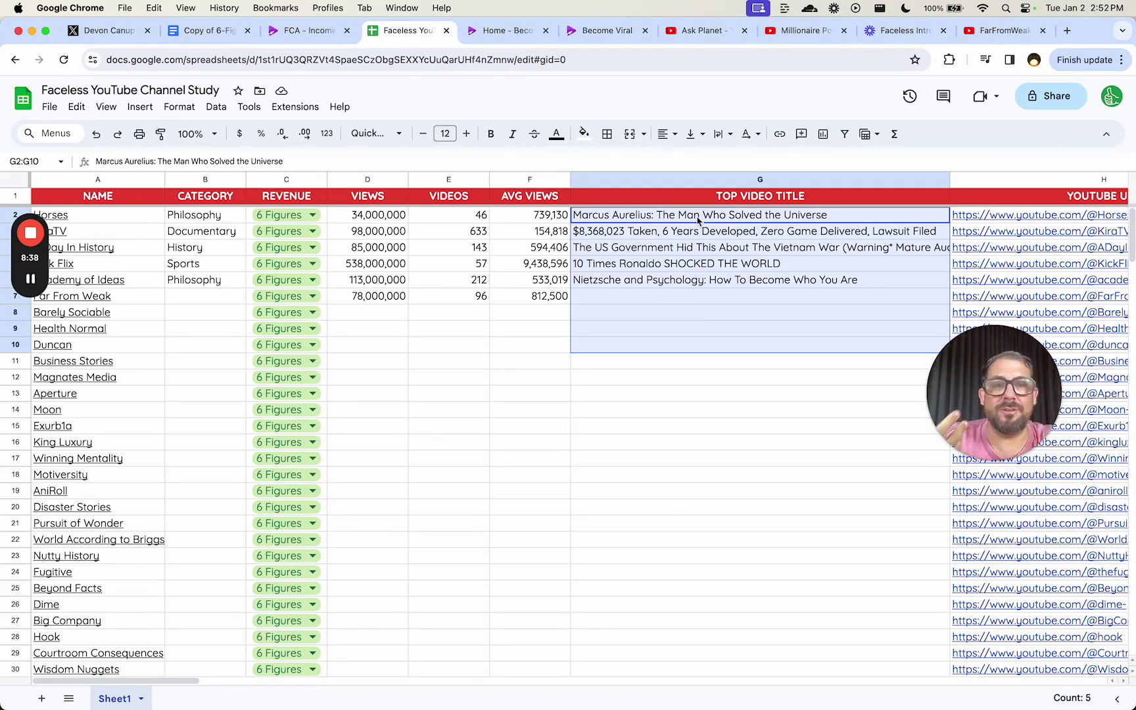
click(657, 264)
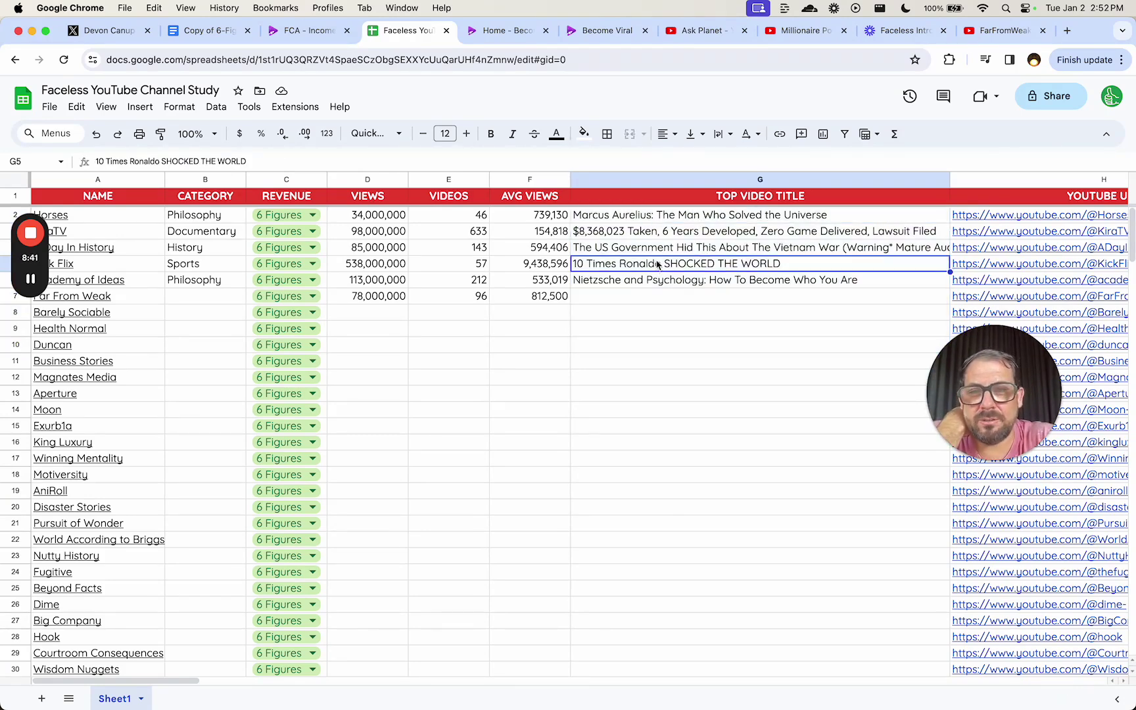
click(604, 219)
click(602, 232)
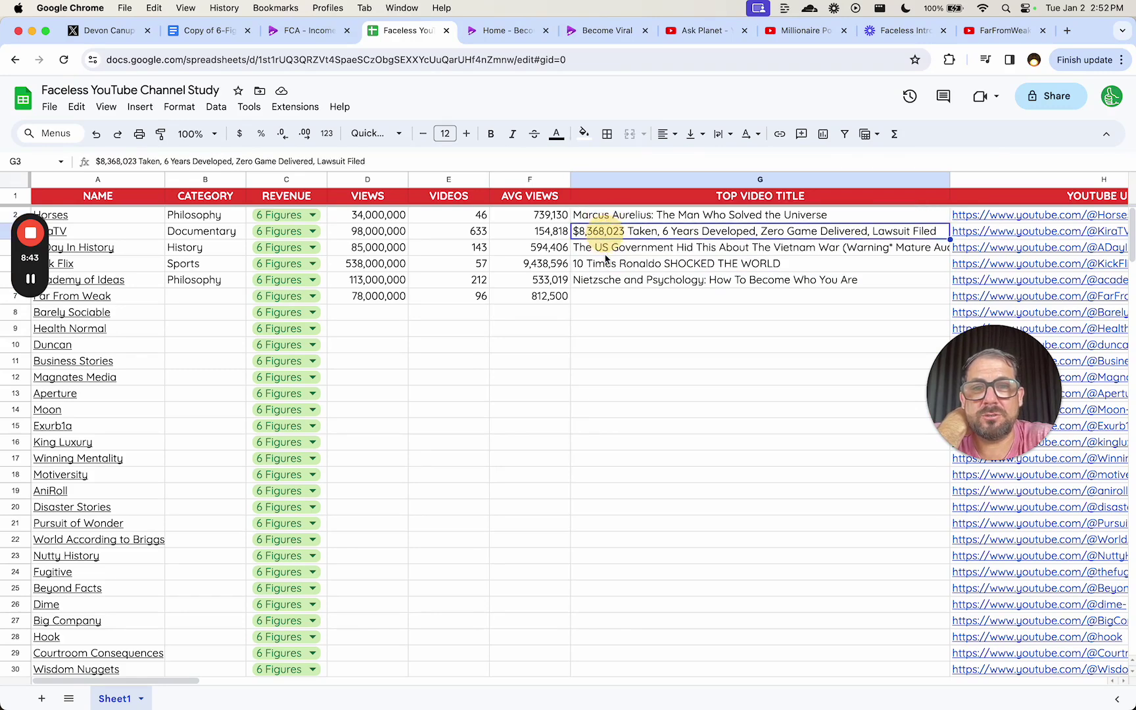
click(606, 261)
click(612, 280)
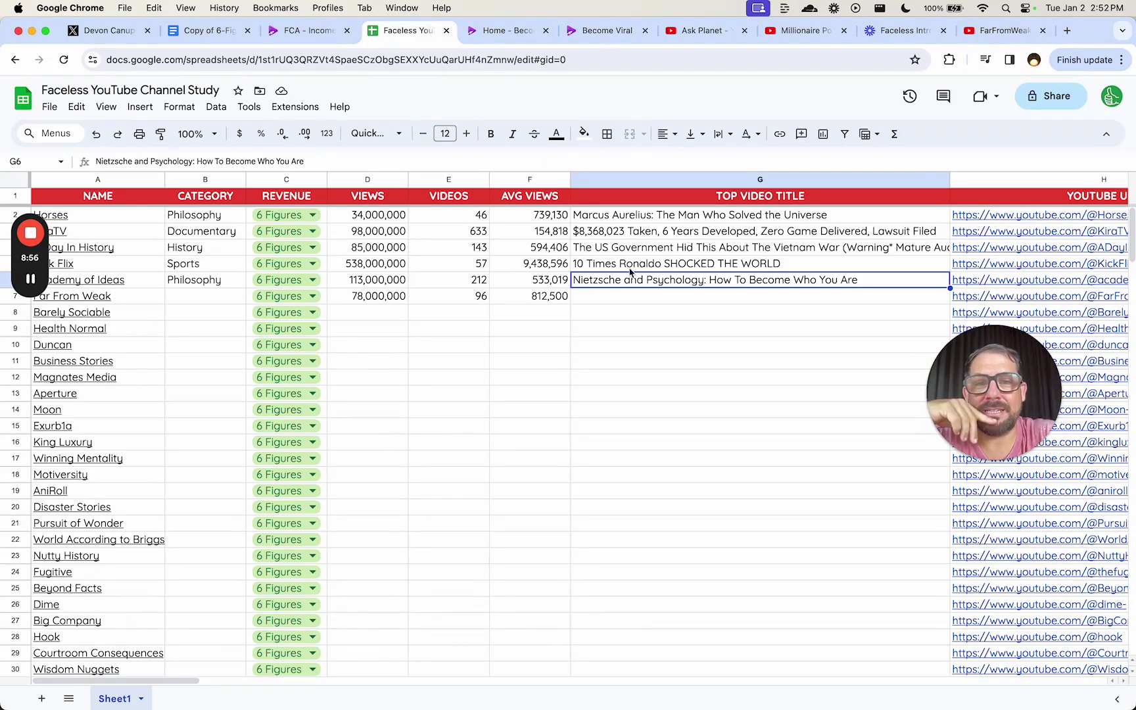
click(632, 270)
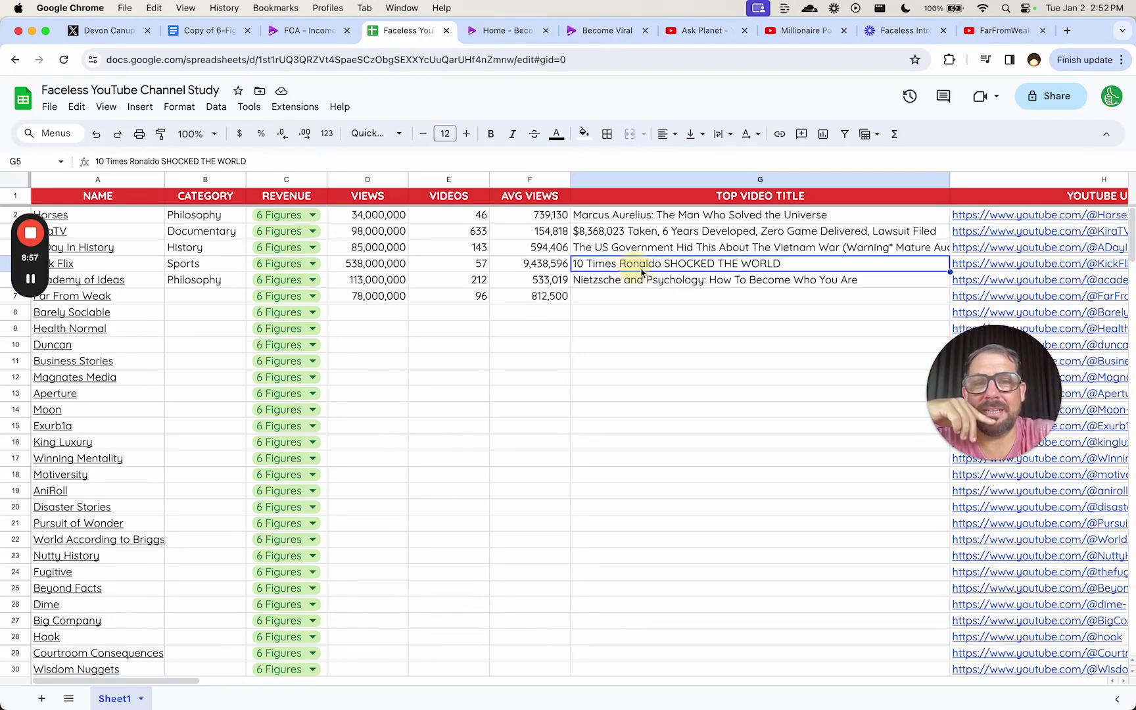
click(606, 221)
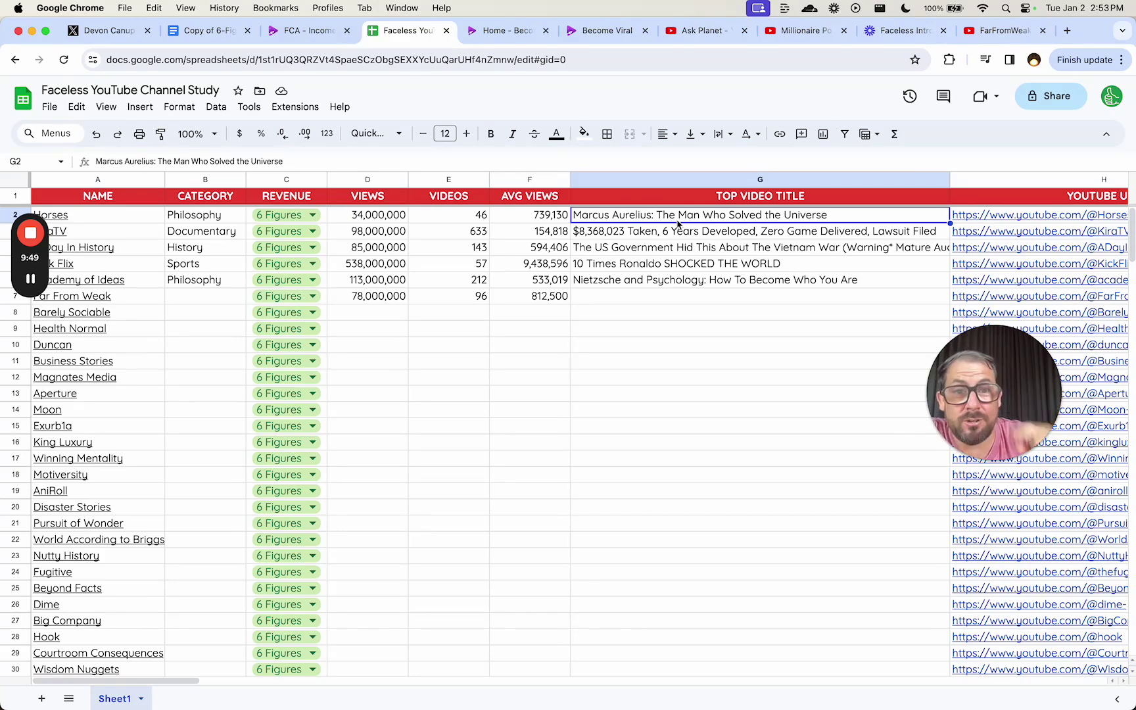
click(633, 252)
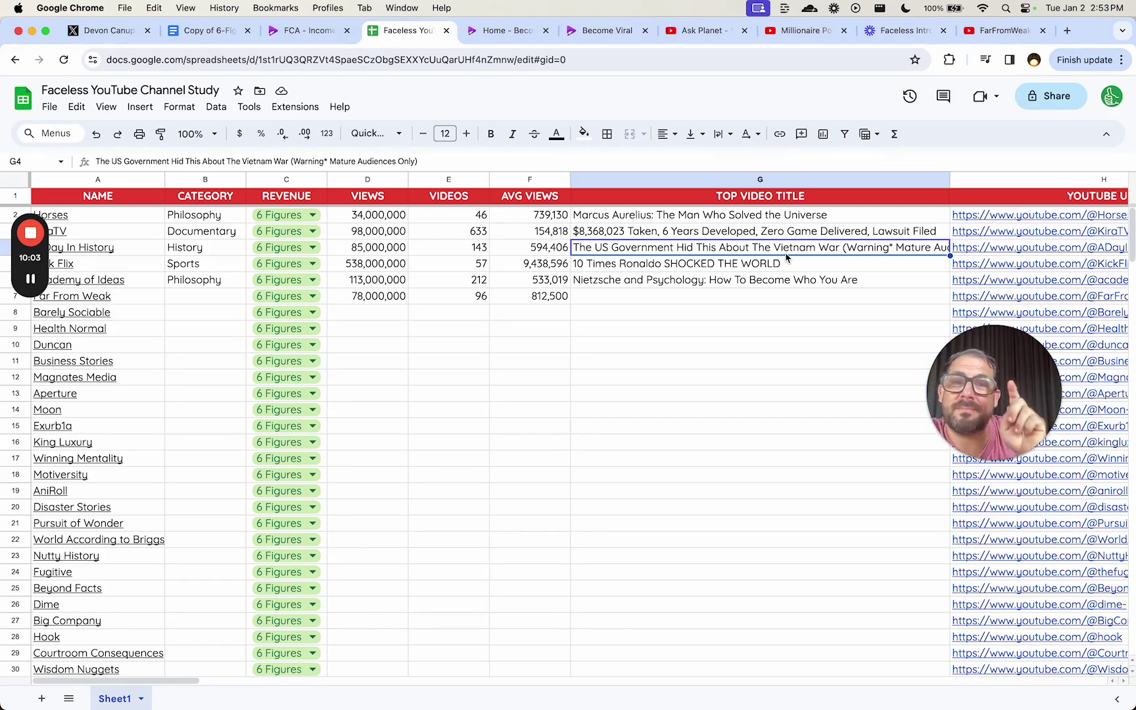
click(711, 269)
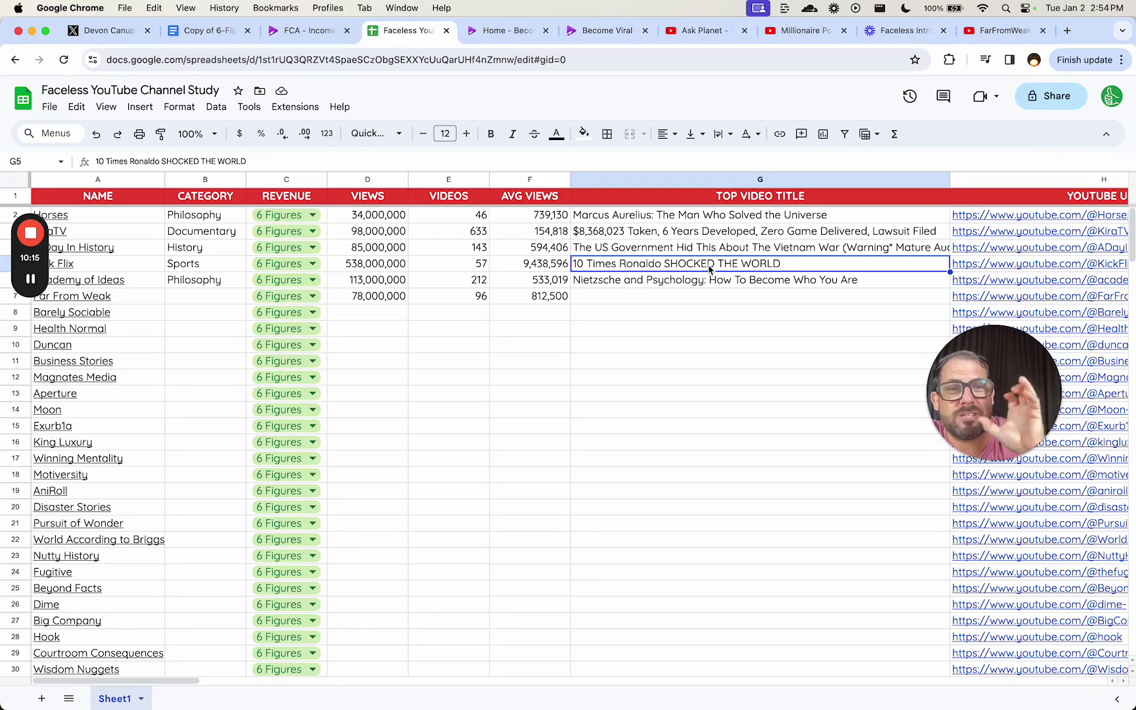
click(685, 234)
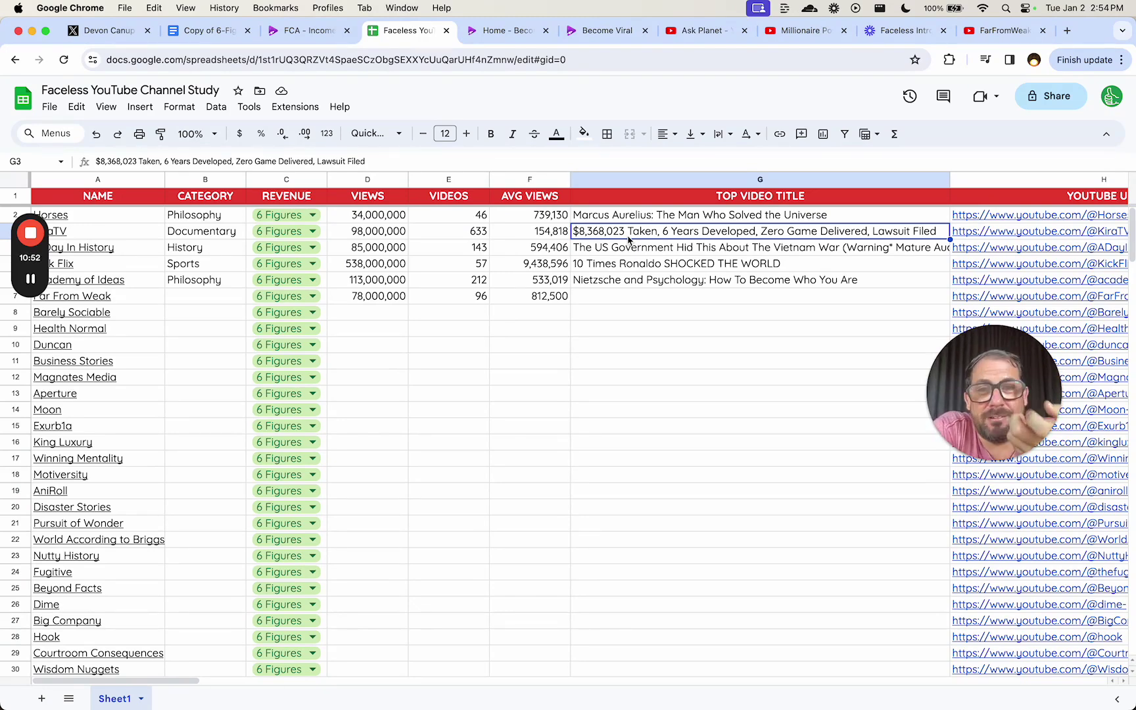
click(654, 219)
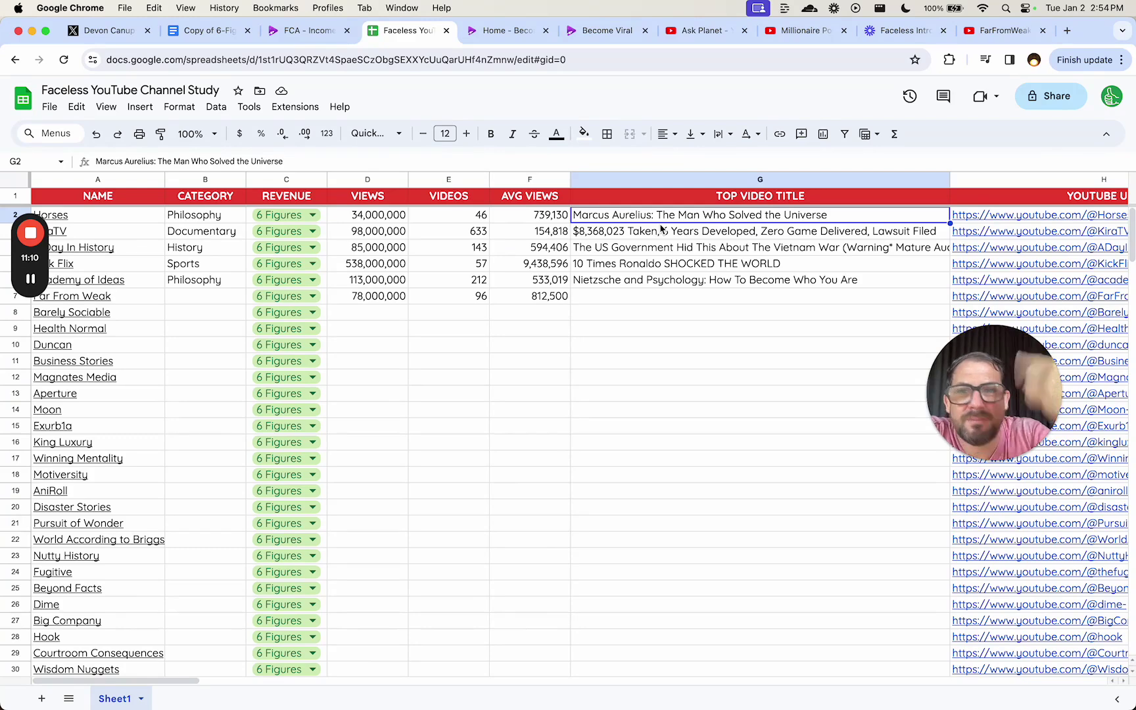
click(625, 281)
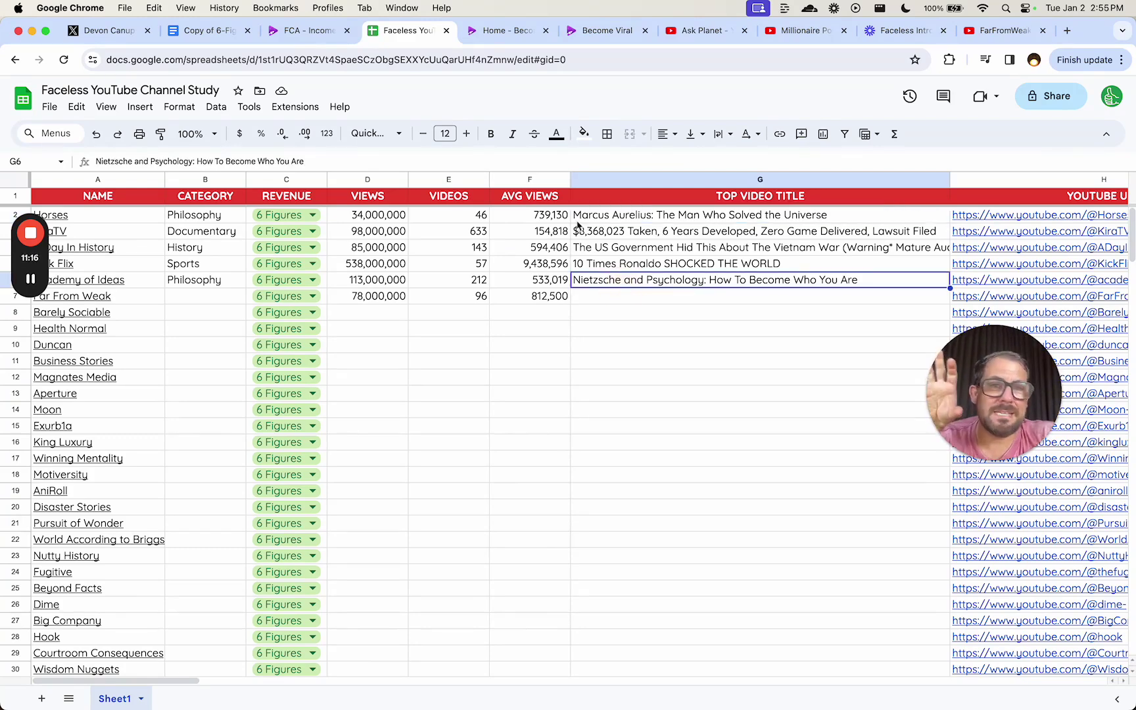
click(209, 33)
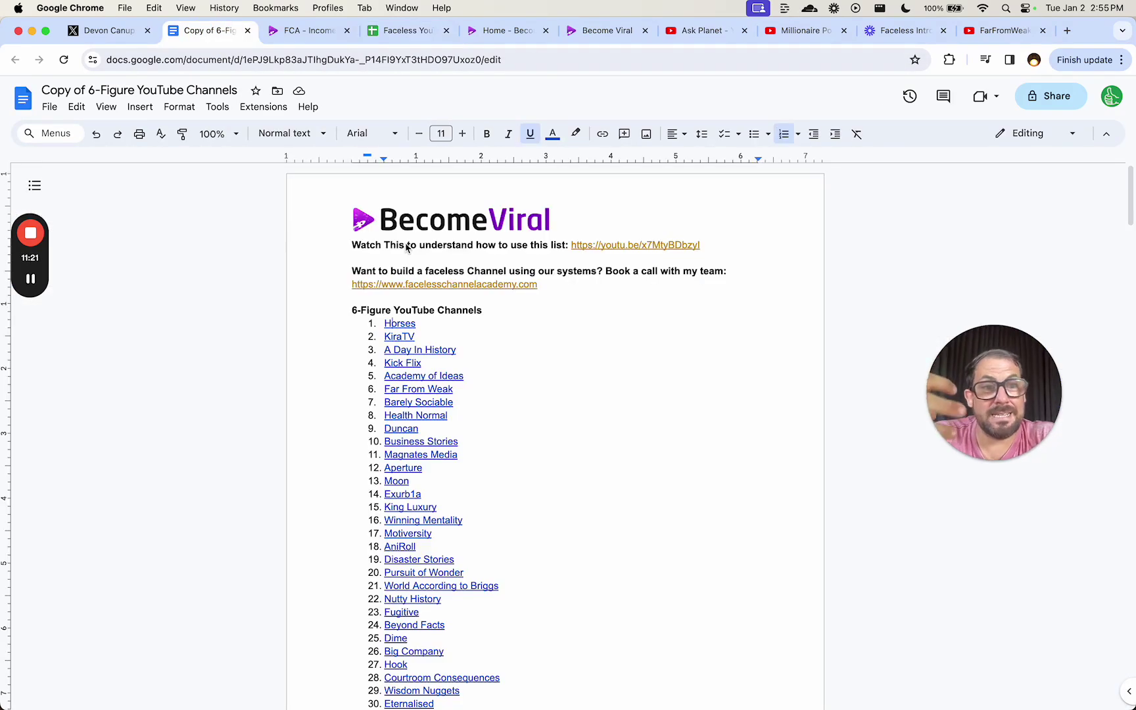
click(397, 33)
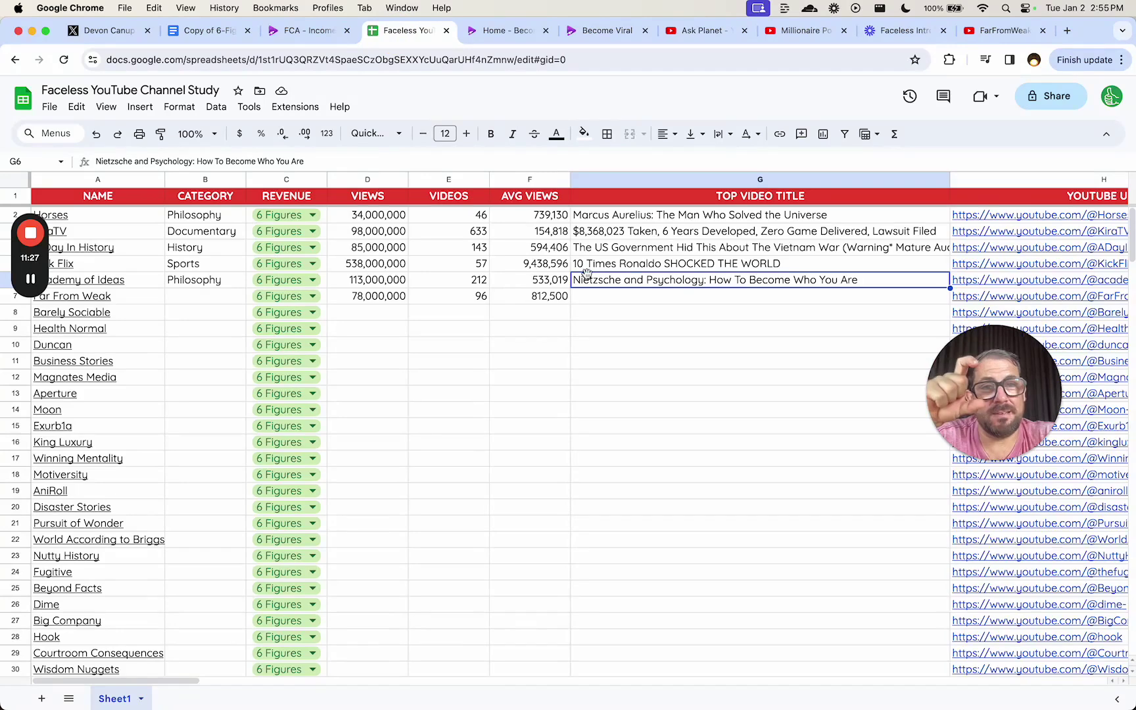
click(668, 219)
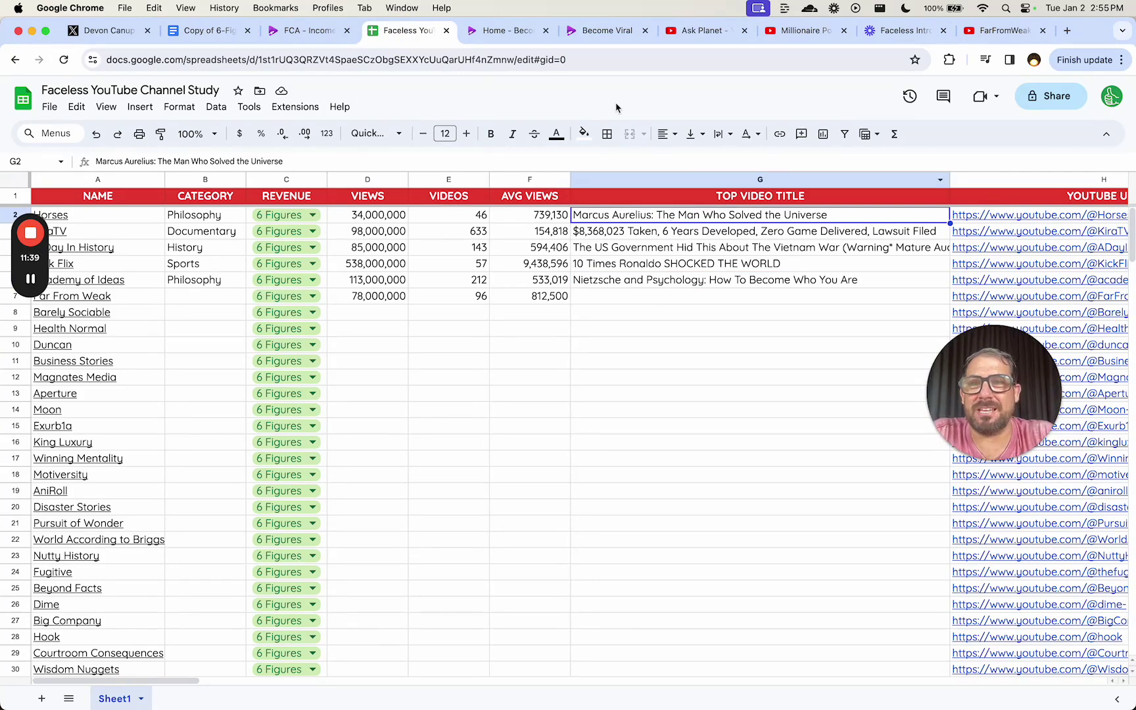
click(589, 33)
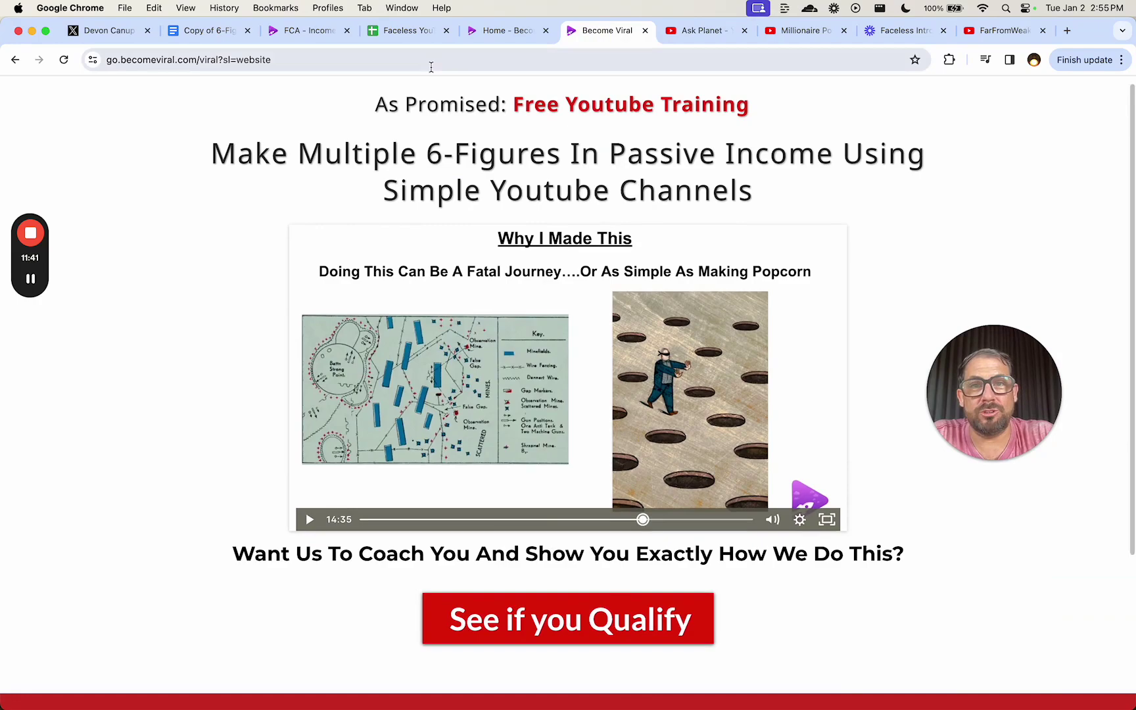
click(498, 30)
scroll(507, 322, up, 10)
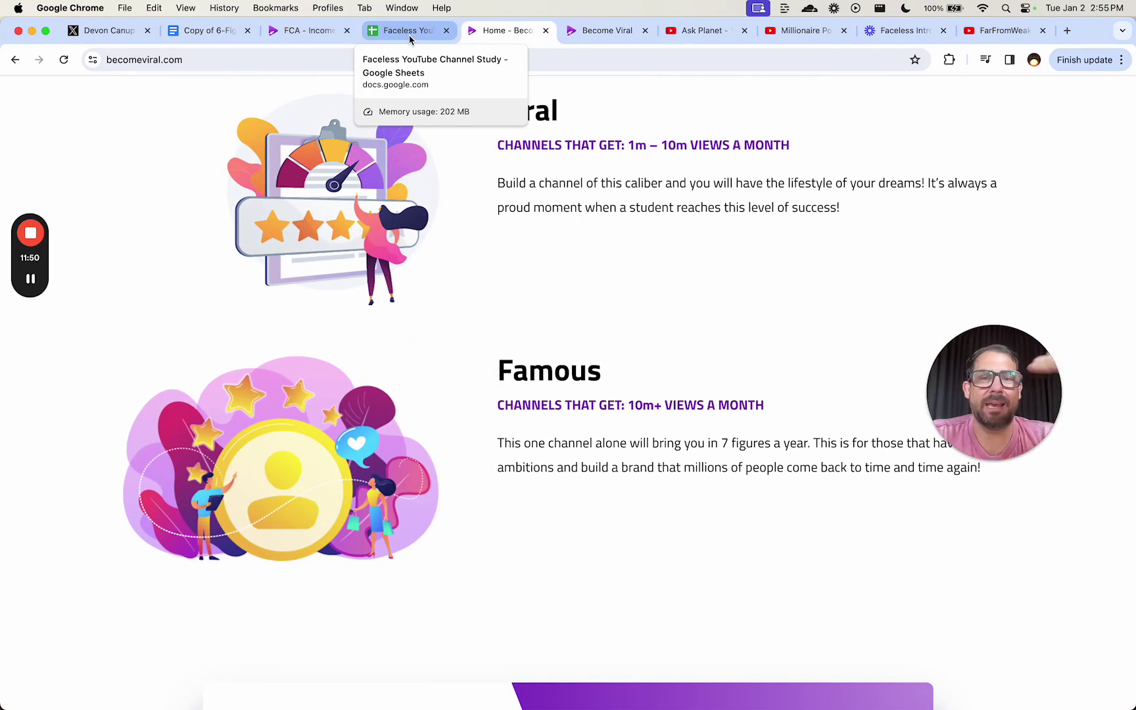
key(super+2)
click(375, 32)
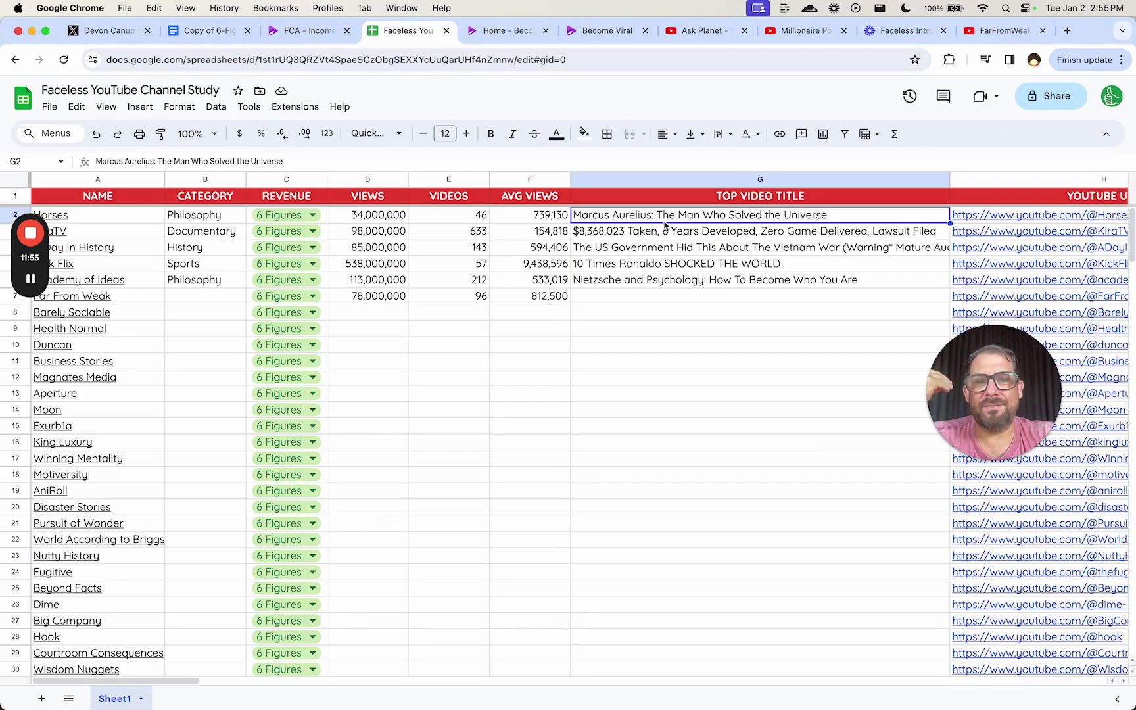
click(241, 219)
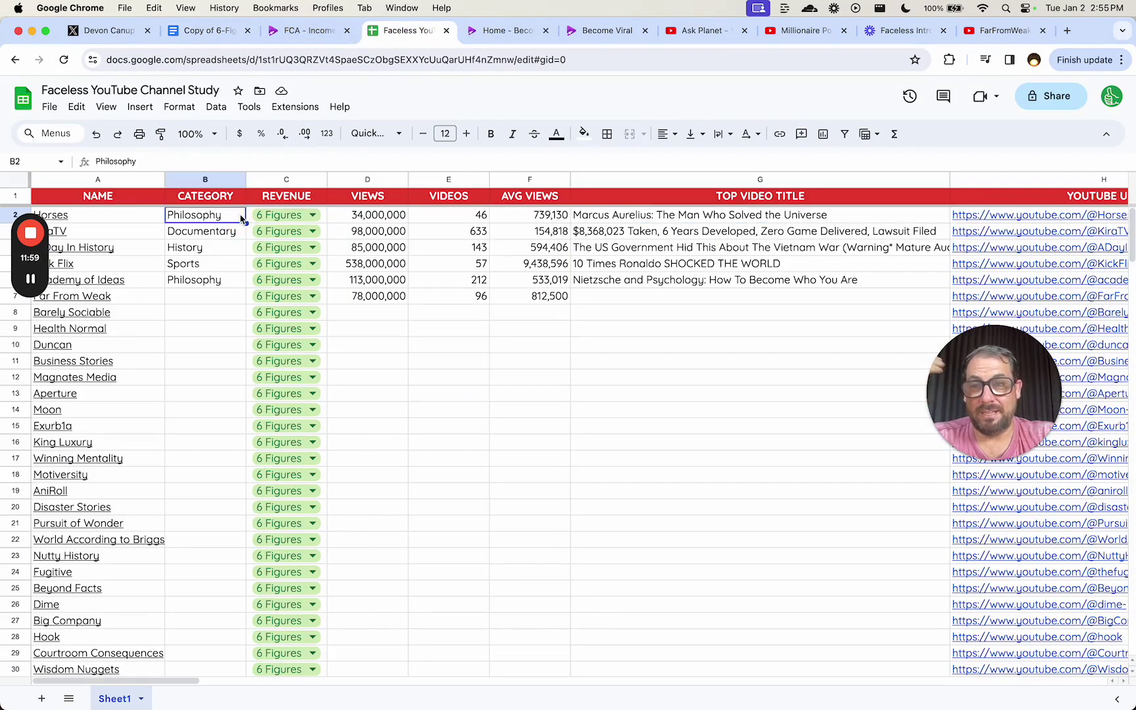
click(598, 219)
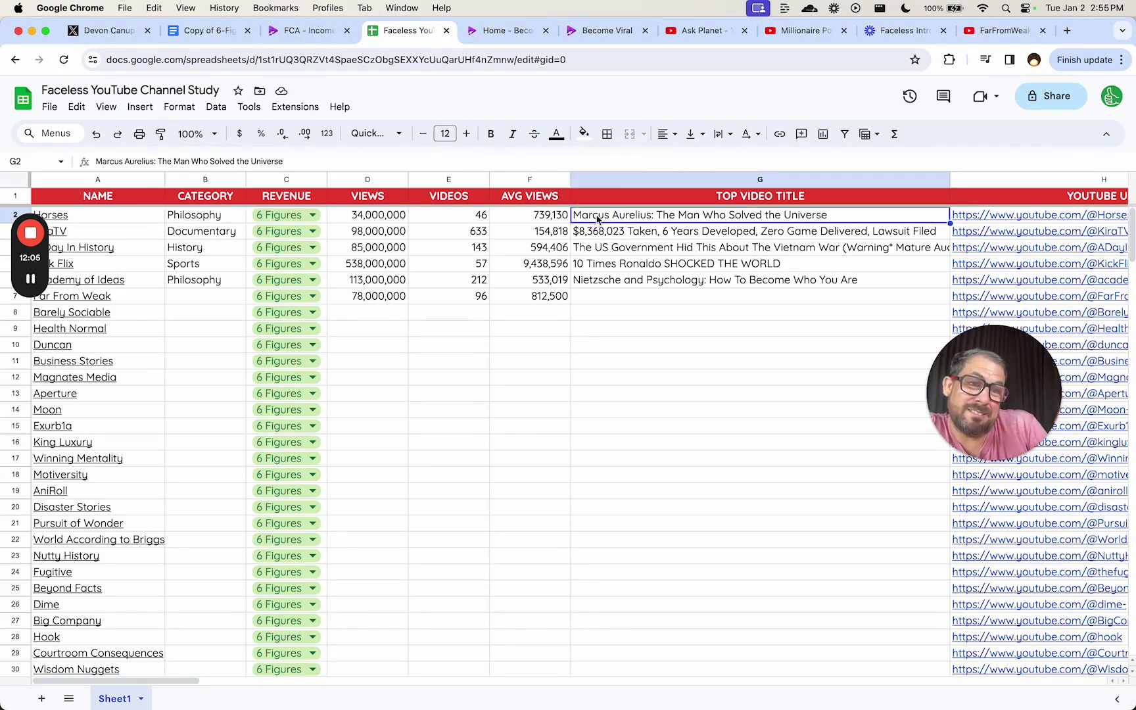
click(224, 237)
click(705, 239)
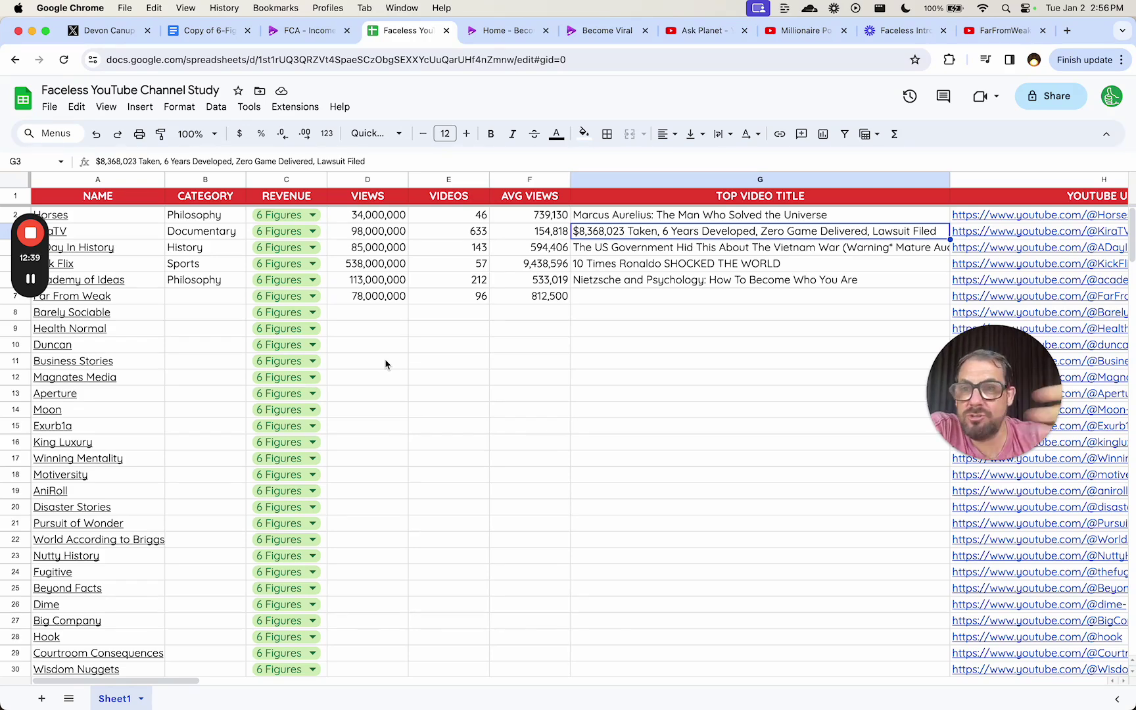
Review the Business Stories, Beyond Facts, DuCinema and The Economist channel names in column A
click(89, 363)
click(79, 588)
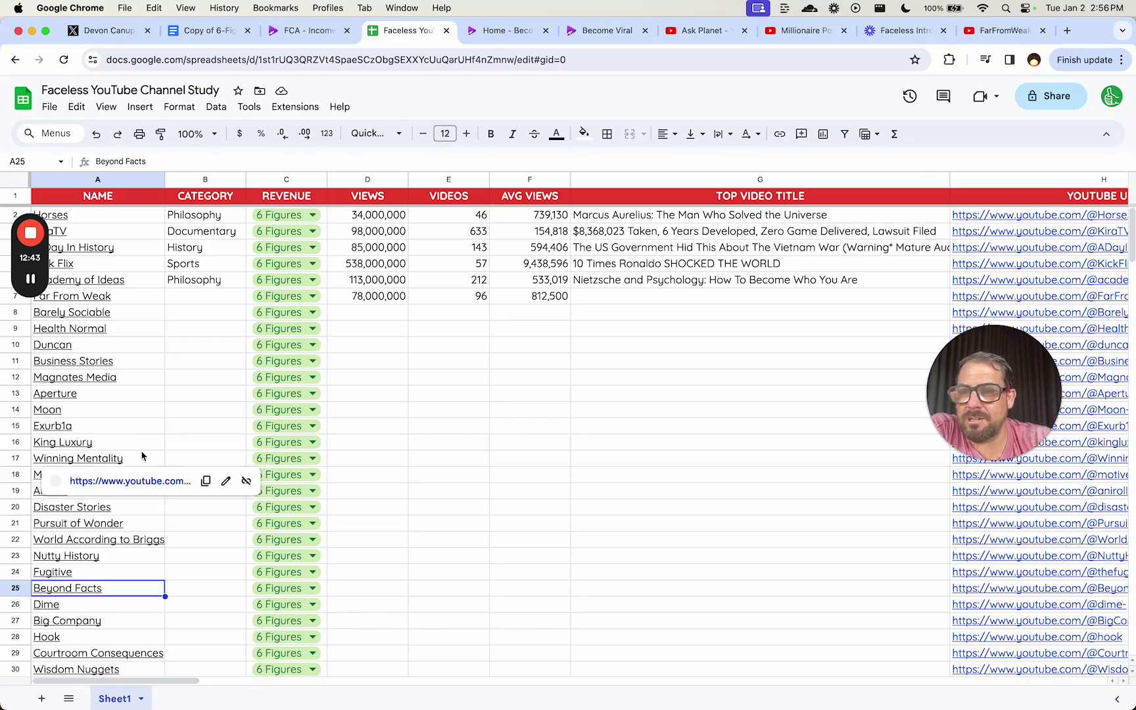
scroll(142, 456, down, 5)
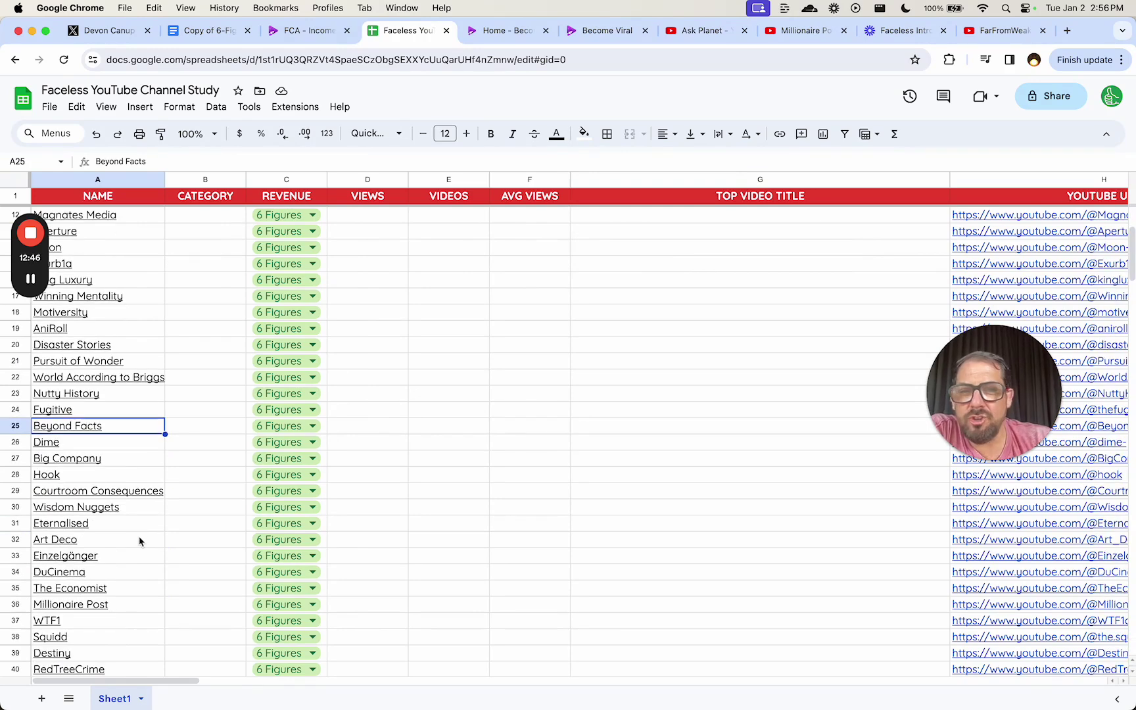
click(118, 573)
click(125, 589)
Check the Wisdom Nuggets entry, then glance at the 6-Figure channel list document and come back
scroll(233, 476, down, 3)
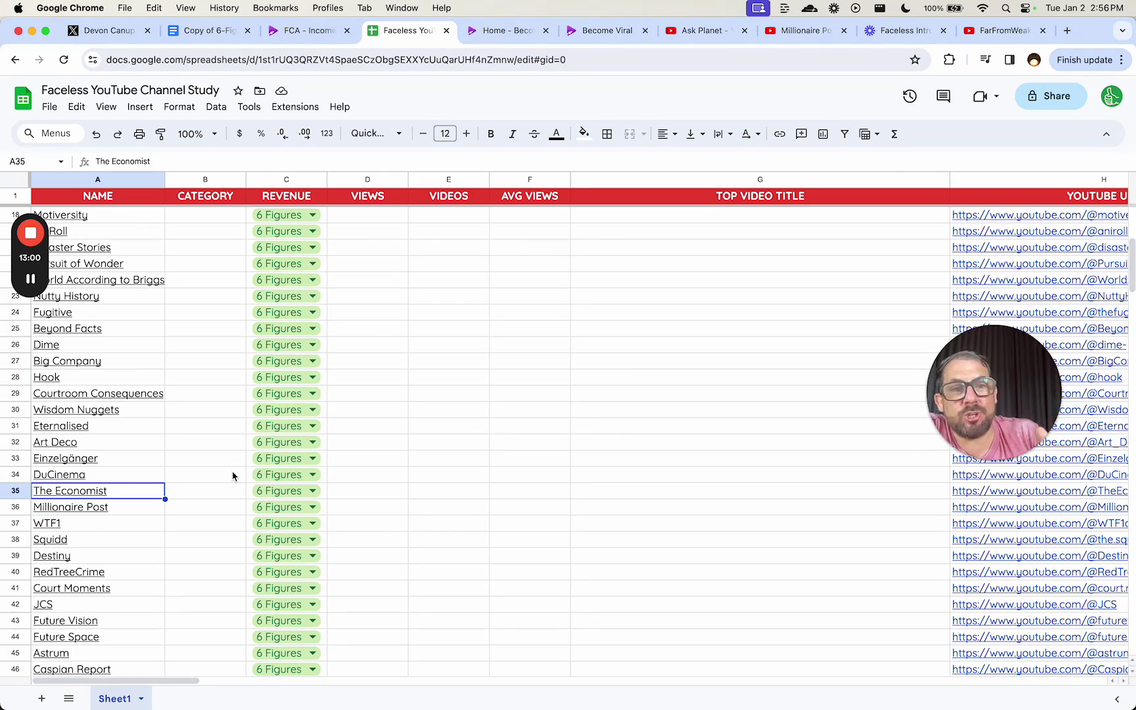
click(143, 405)
scroll(327, 364, up, 5)
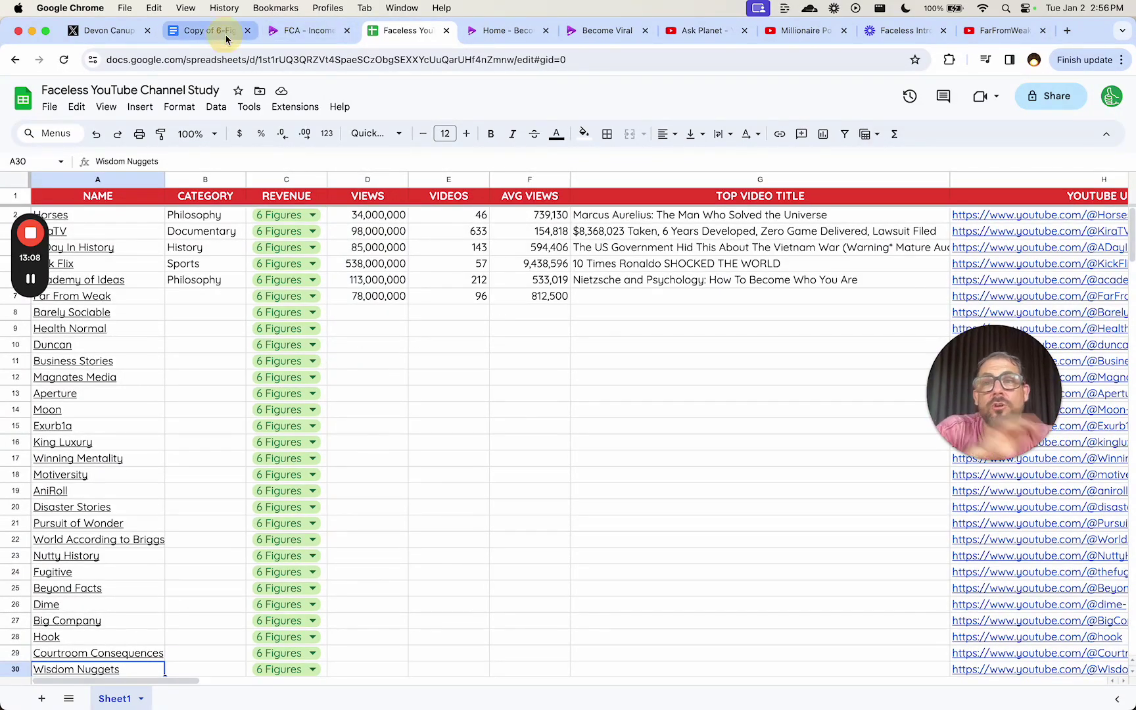
click(222, 31)
click(412, 31)
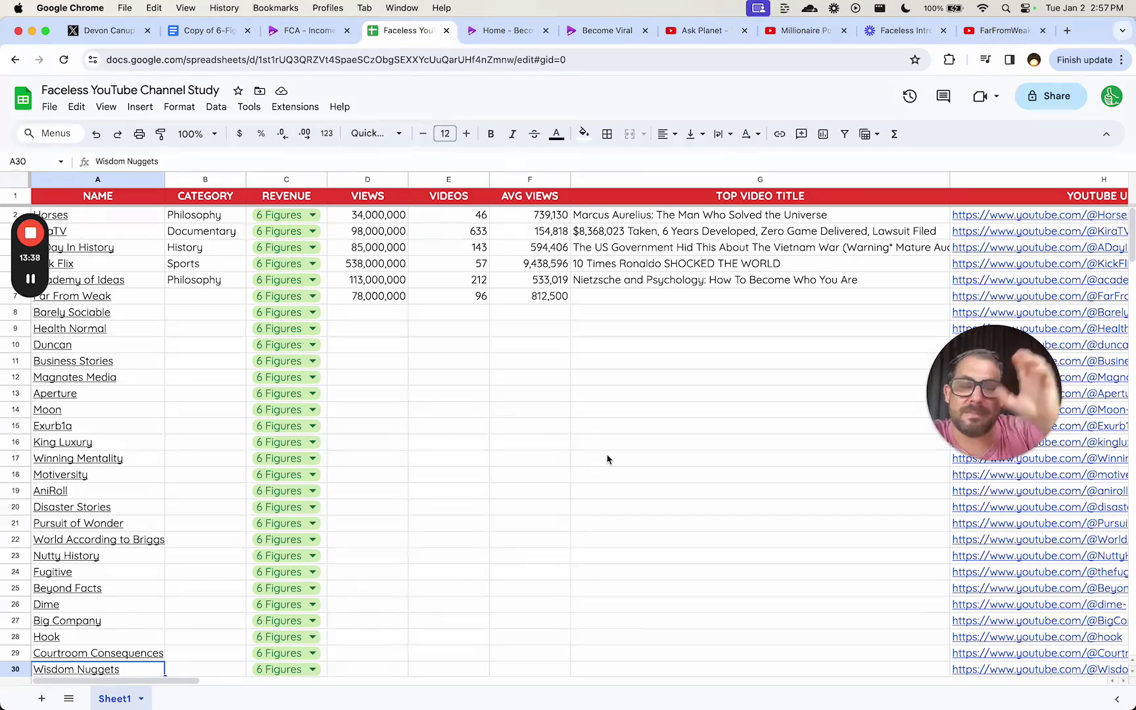
Skim the 6-Figure YouTube Channels document, then return to the Faceless YouTube Channel Study spreadsheet
key(super+2)
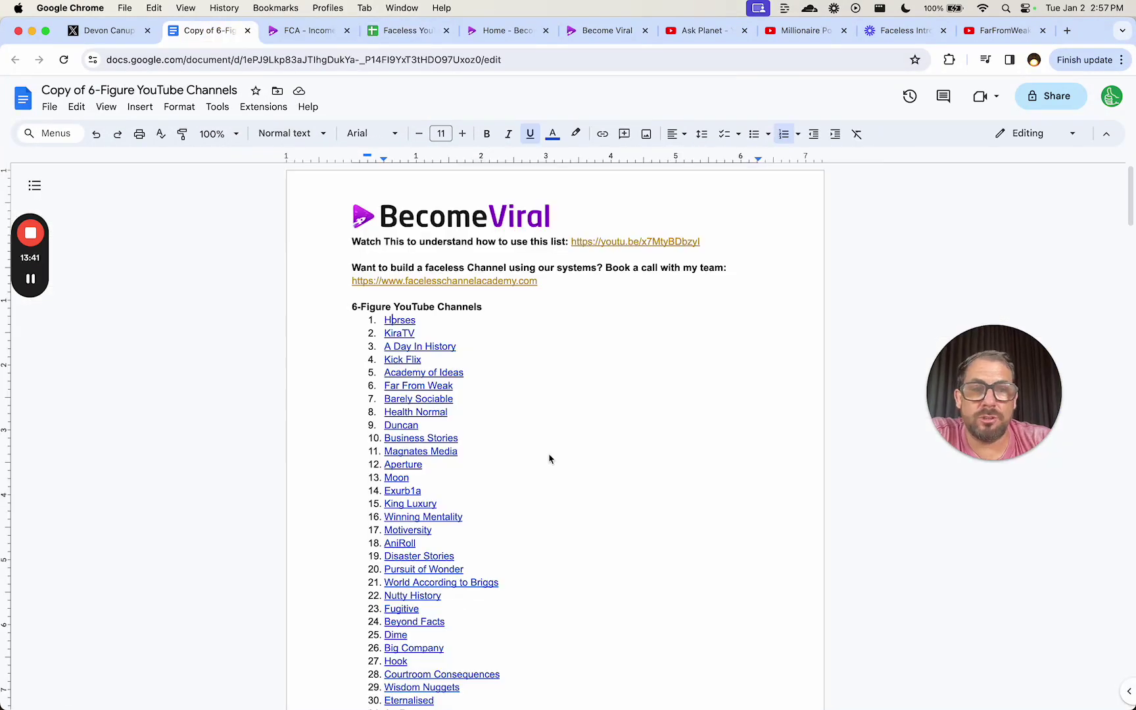
scroll(578, 478, down, 2)
key(super+4)
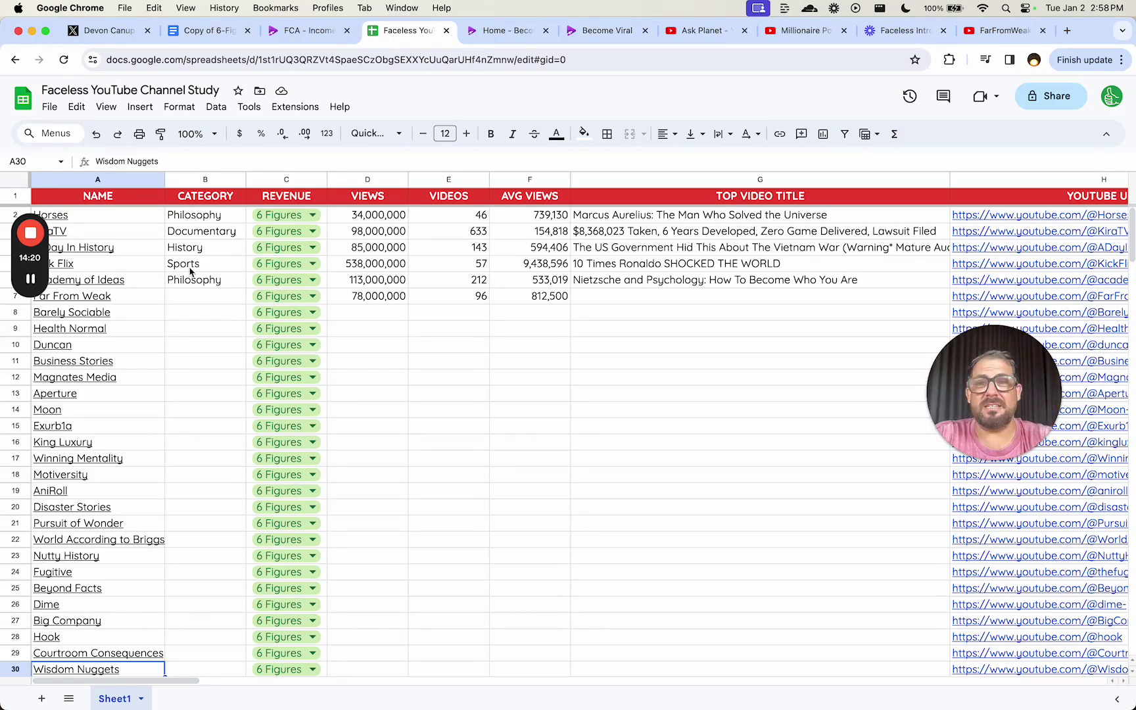
click(469, 282)
click(507, 303)
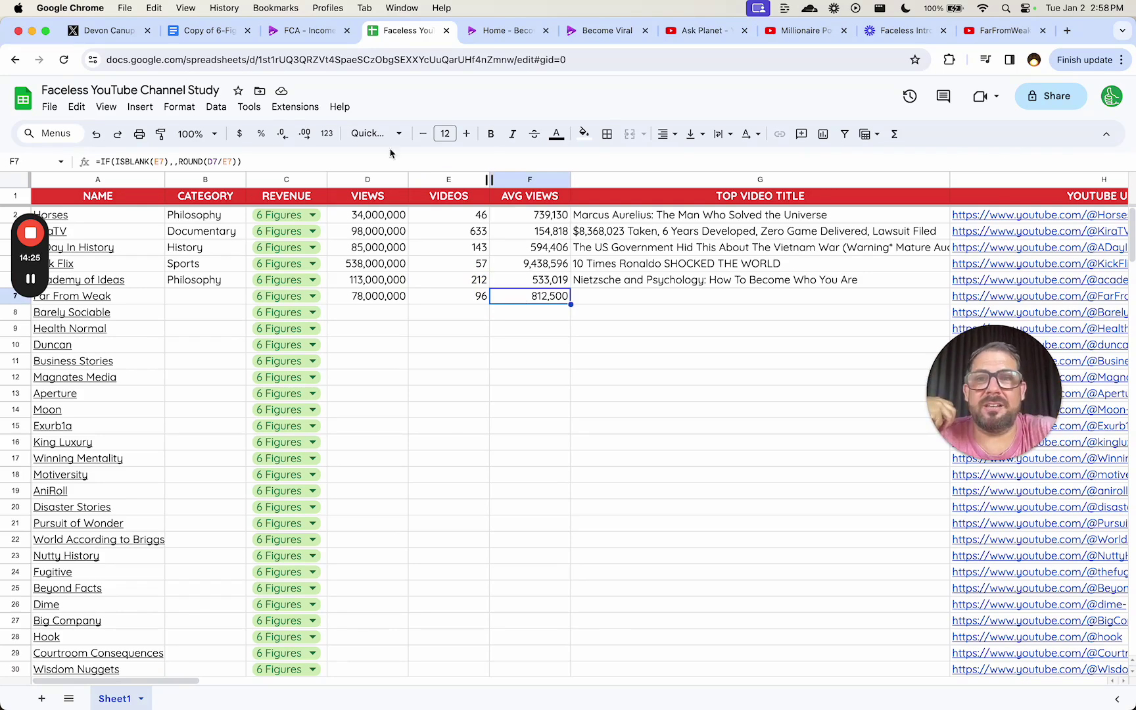
click(296, 107)
key(Escape)
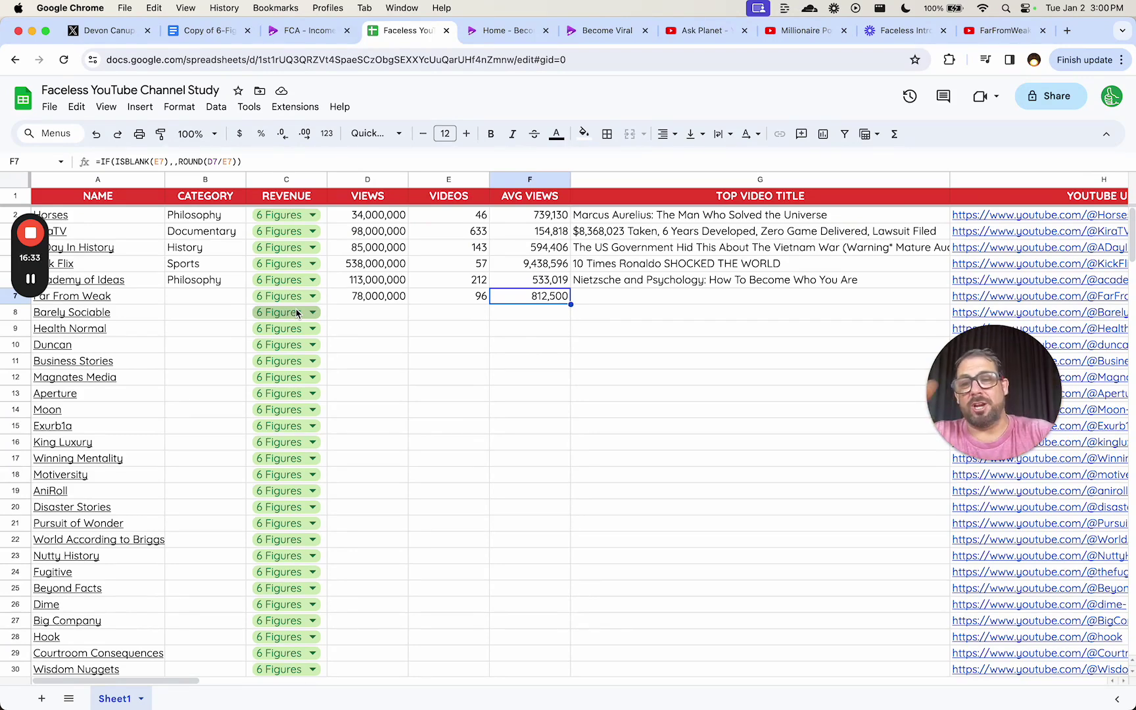
Move from the spreadsheet to the Copy of 6-Figure YouTube Channels document
mouse_move(72, 539)
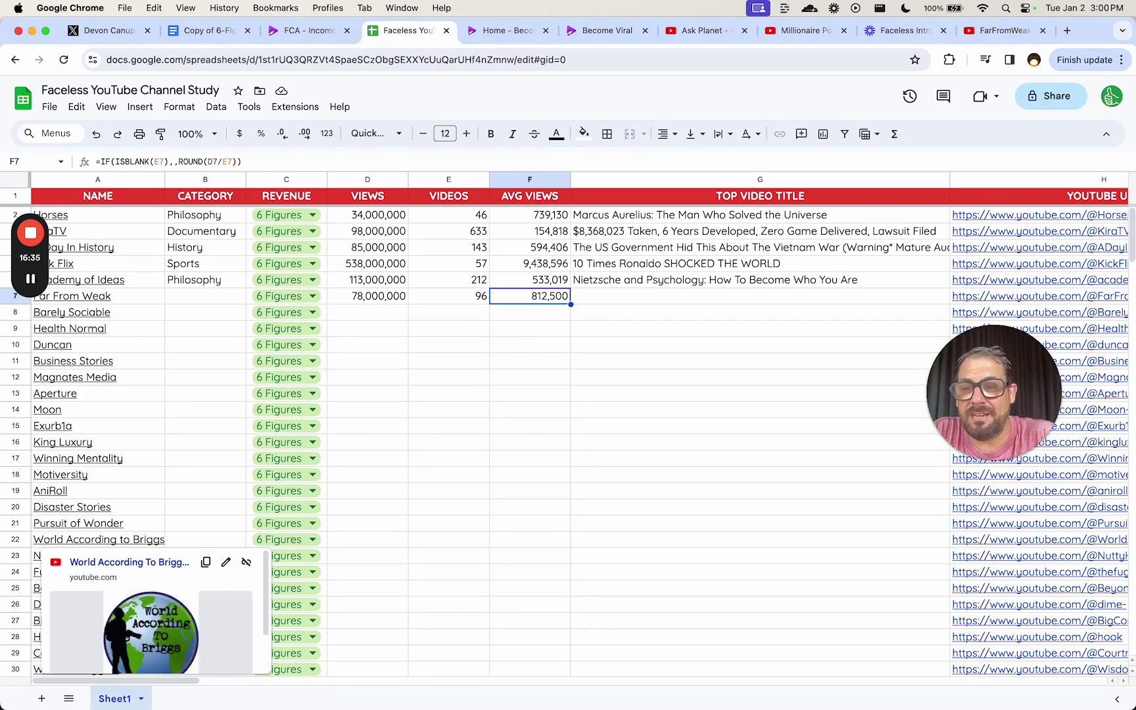
click(296, 30)
click(210, 30)
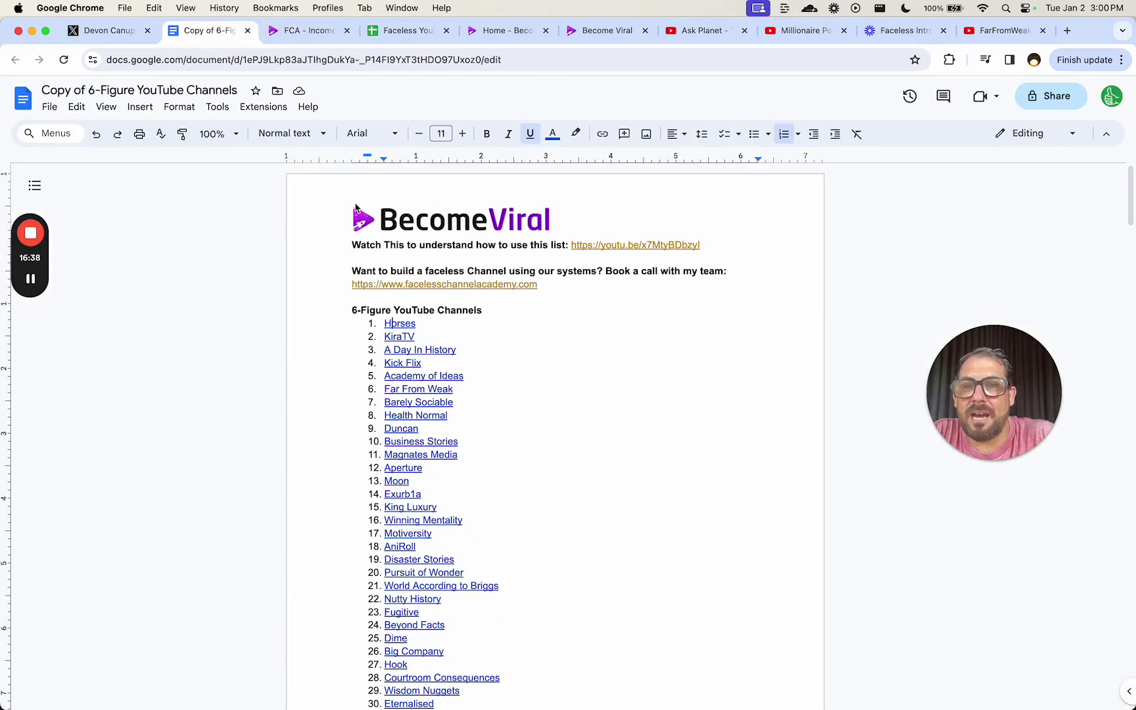
Inspect the tutorial video link and book-a-call paragraph, then scroll through the numbered channel list
click(355, 244)
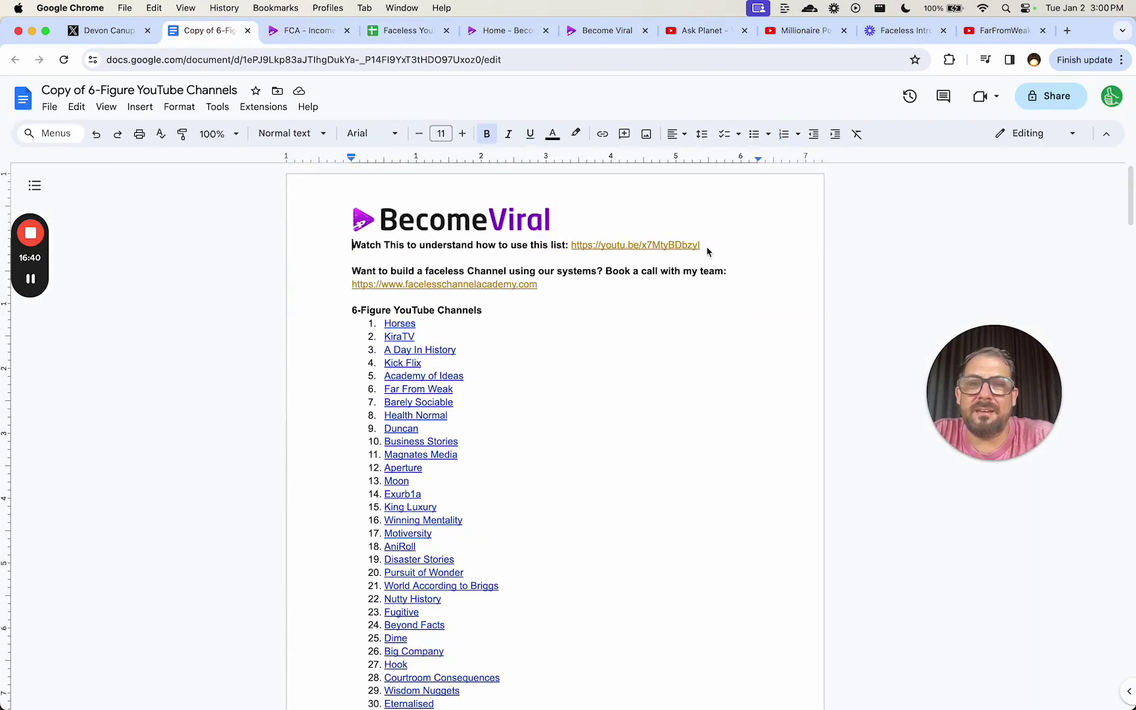
drag(701, 246, 596, 245)
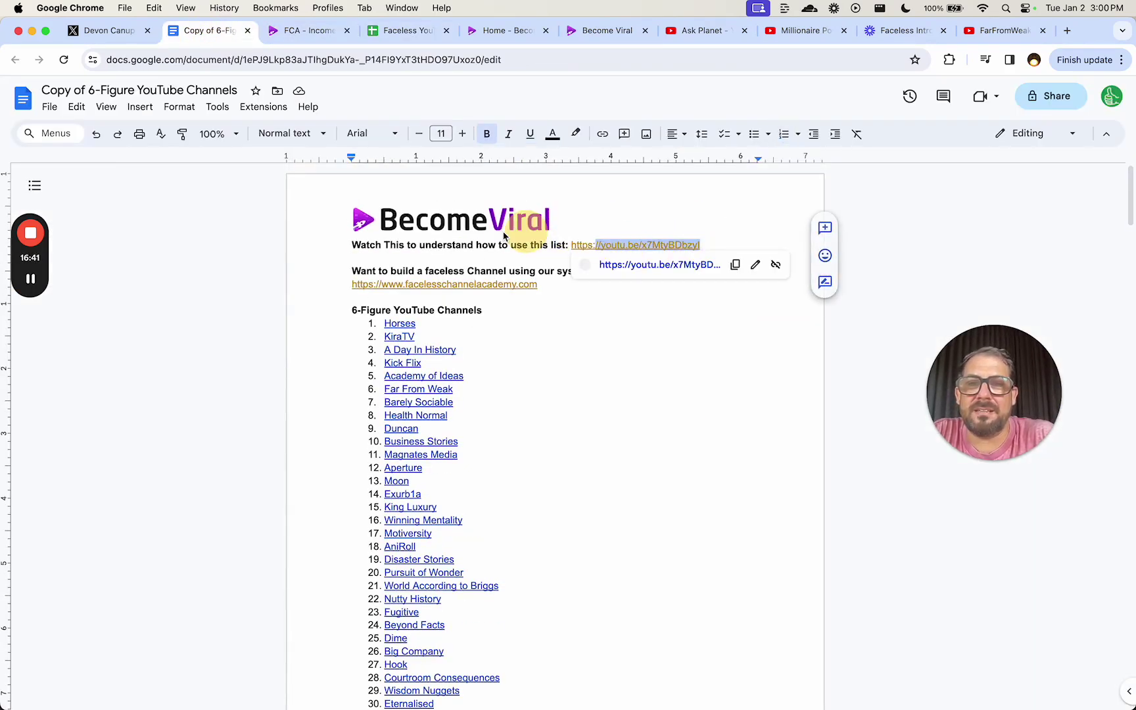
click(427, 248)
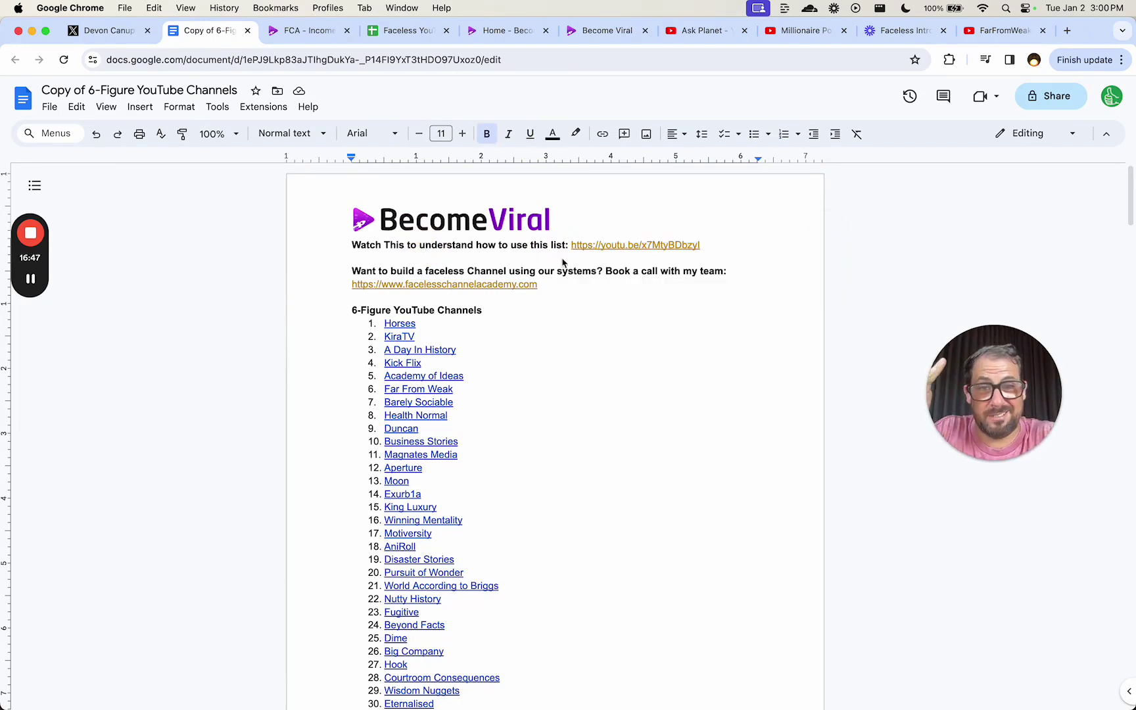
drag(560, 294, 344, 276)
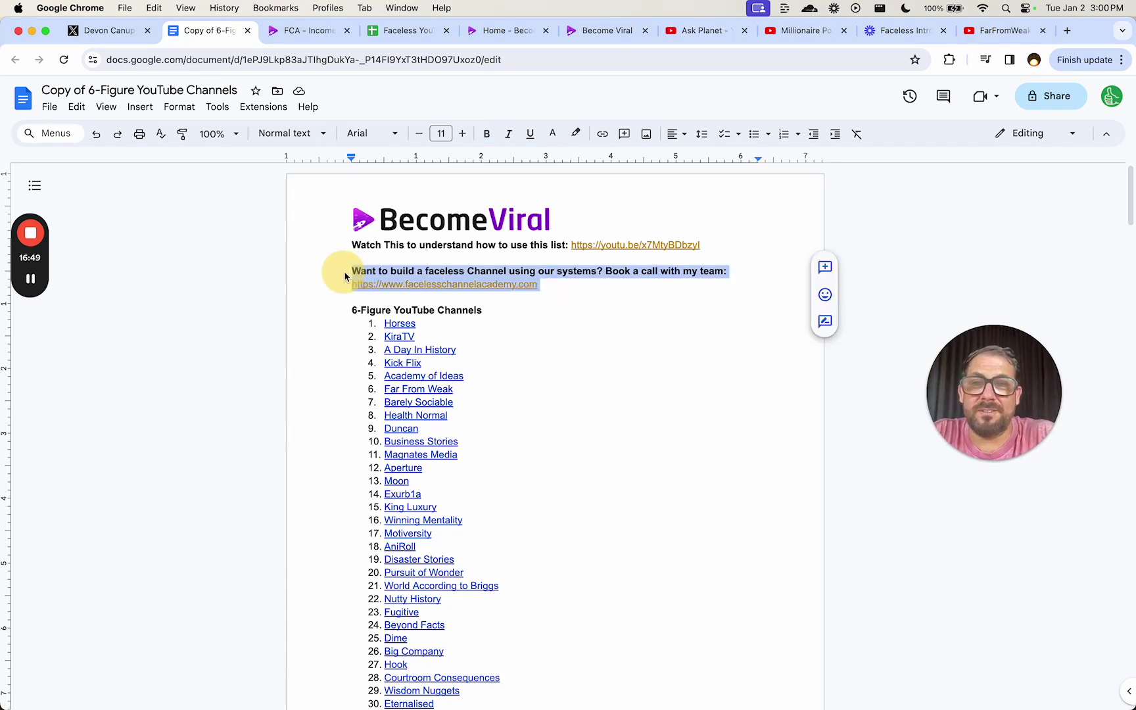
click(578, 286)
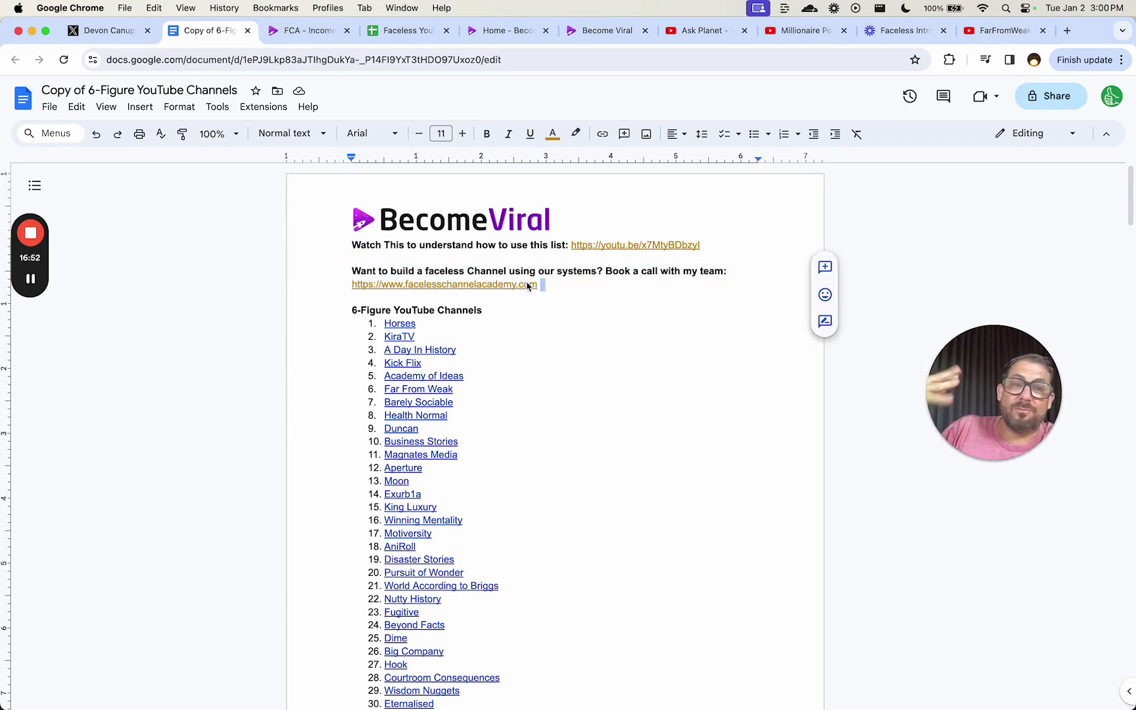
scroll(536, 343, down, 2)
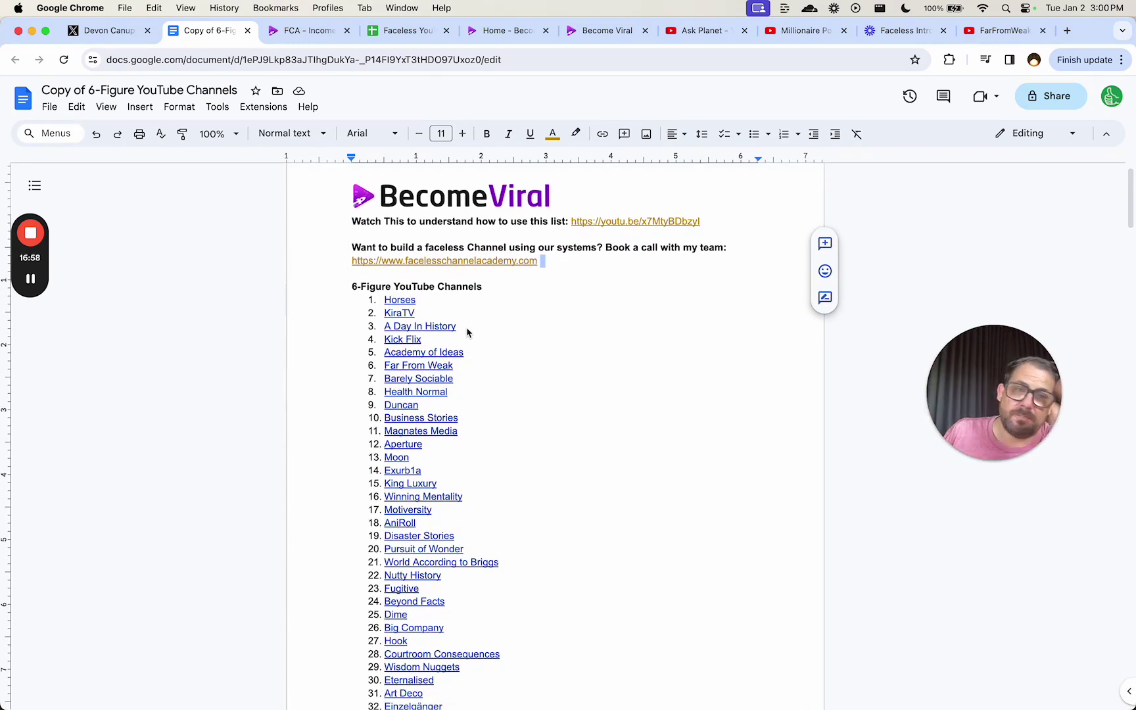
scroll(472, 331, down, 5)
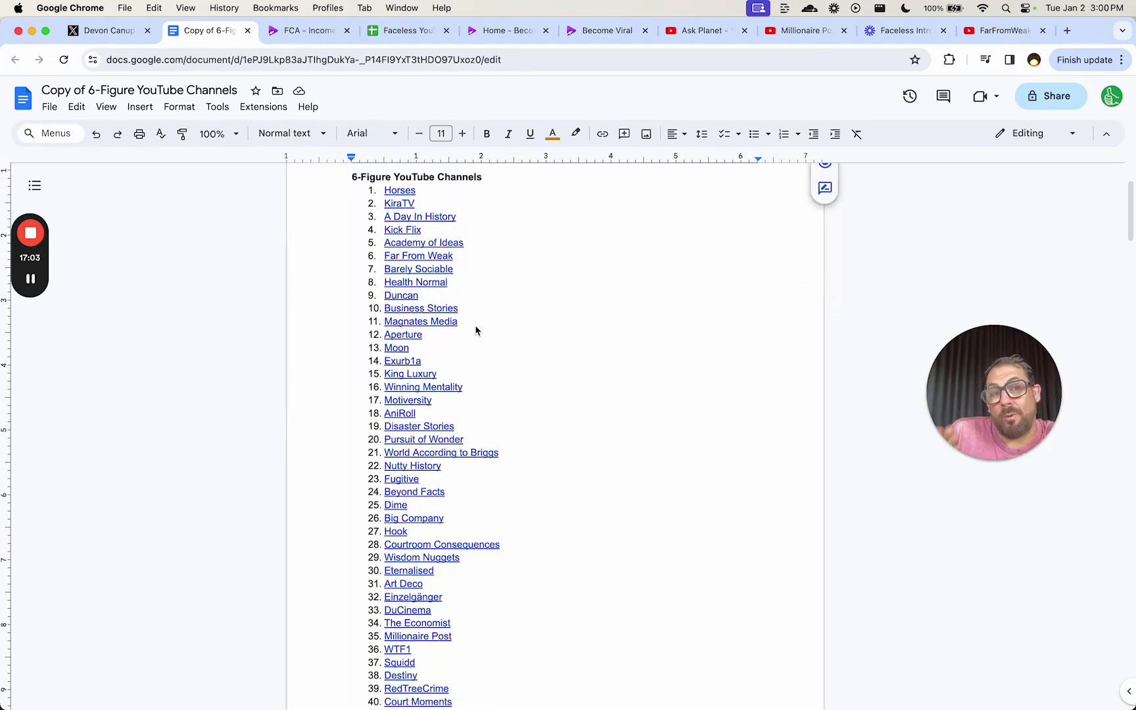
scroll(477, 330, down, 10)
click(402, 30)
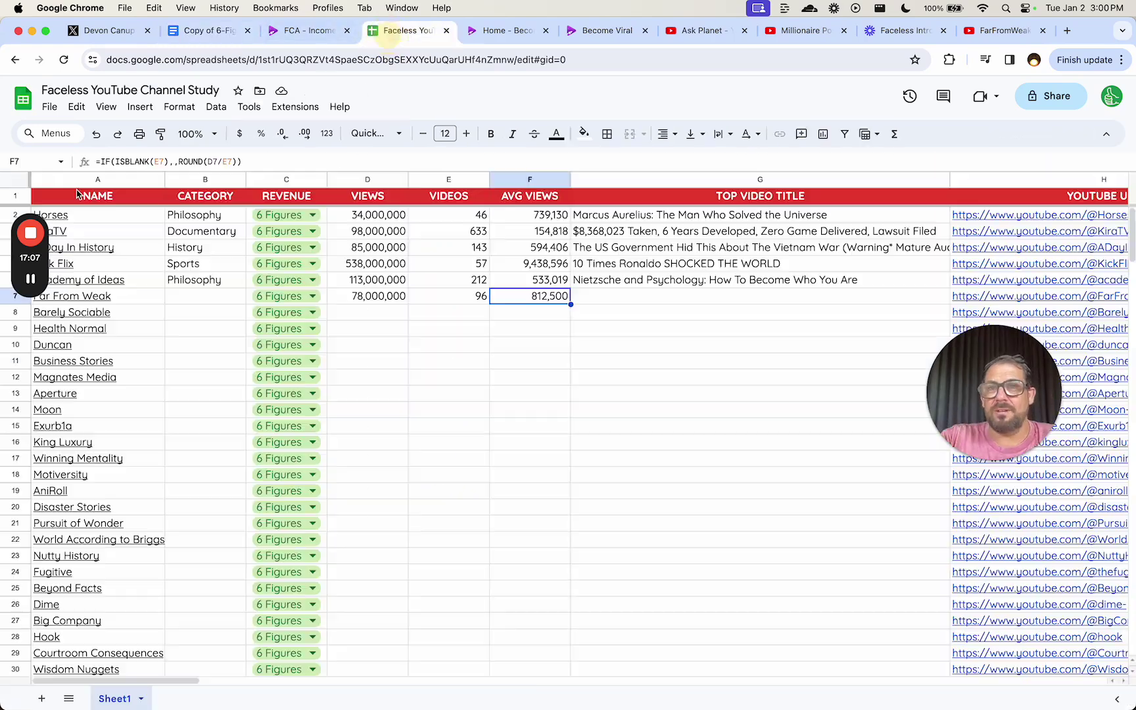
click(14, 196)
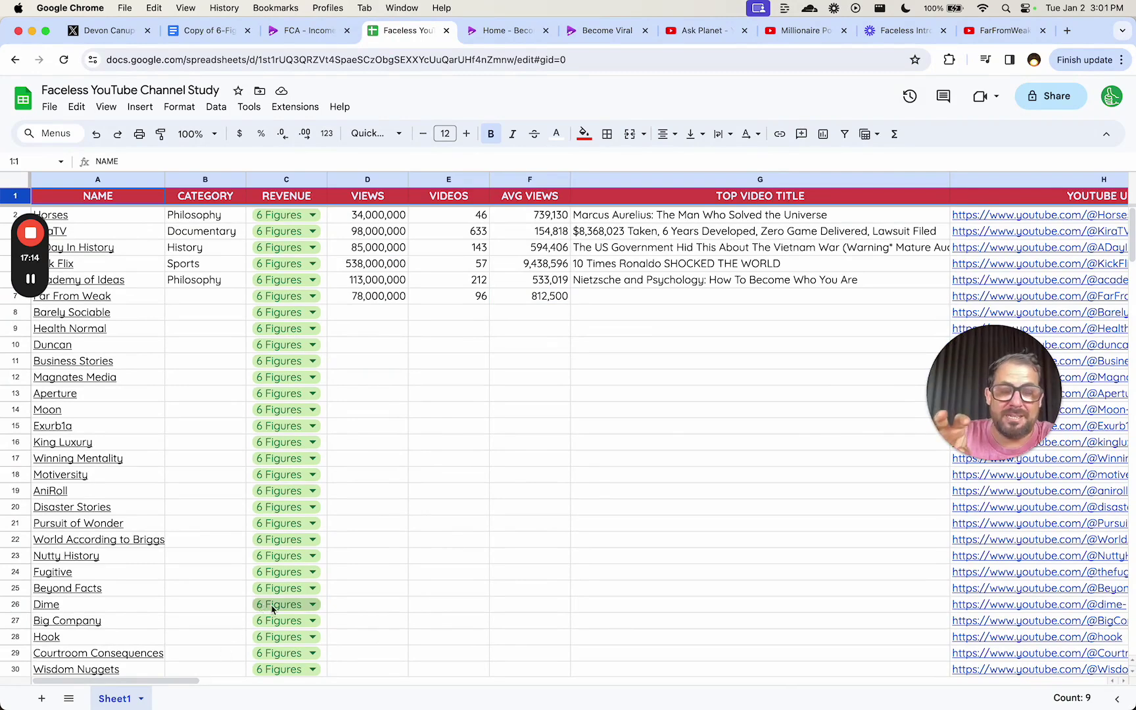
click(378, 220)
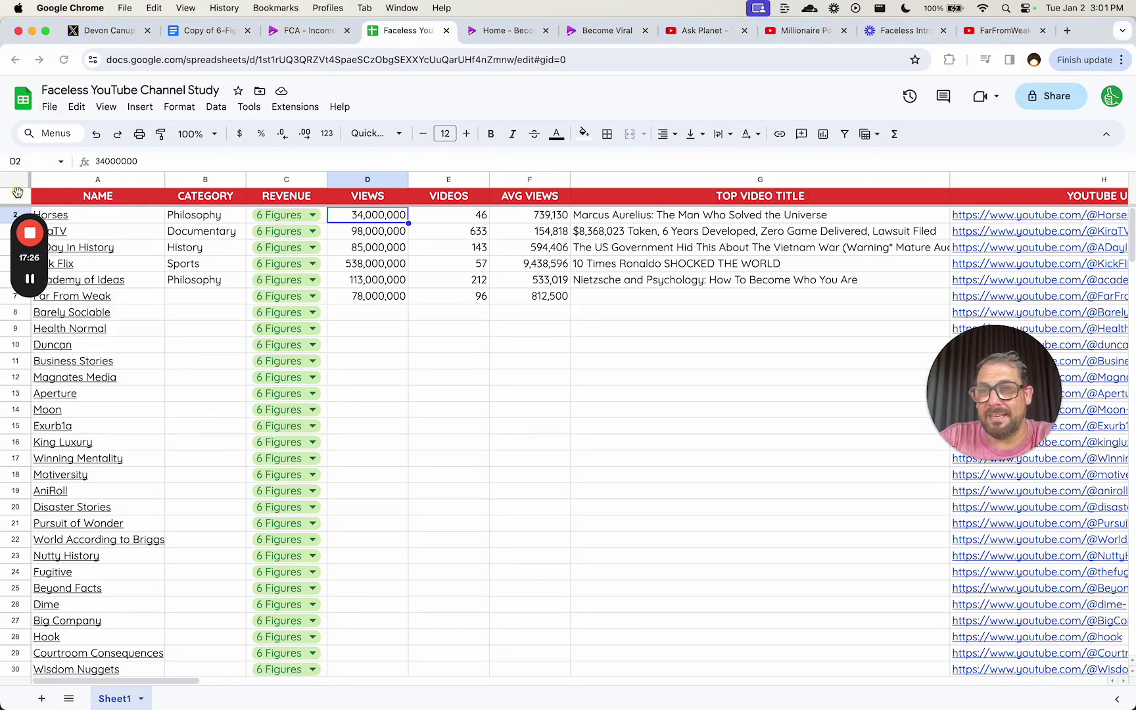
scroll(155, 371, down, 15)
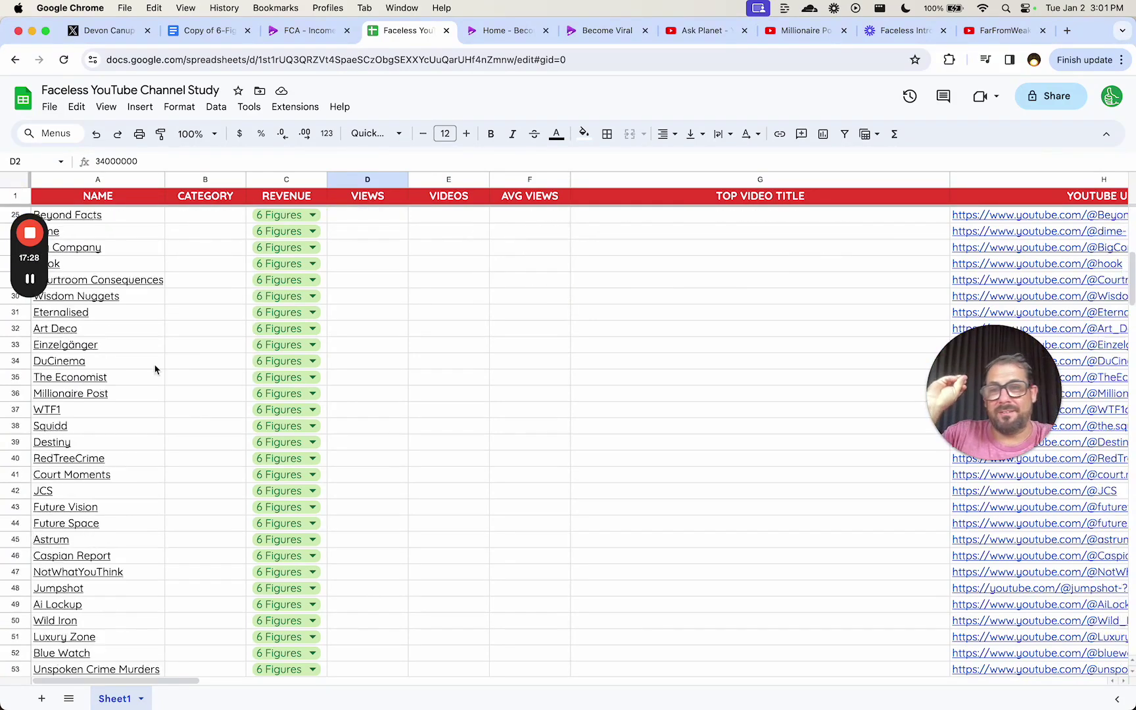
scroll(155, 370, down, 20)
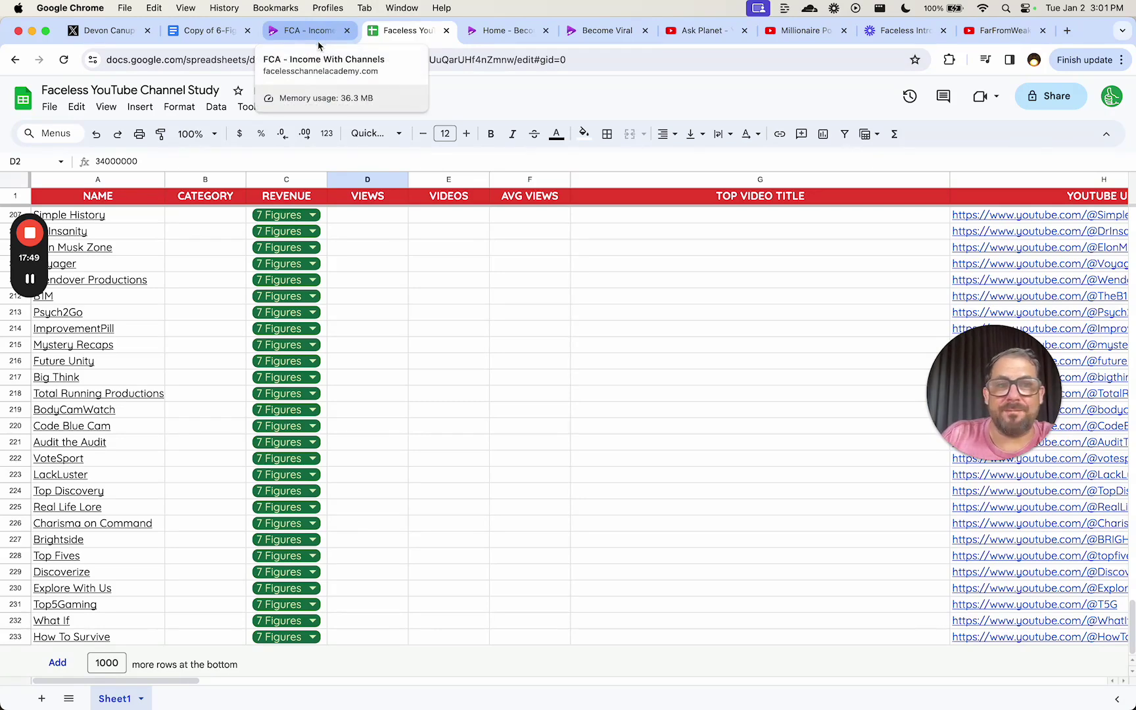
click(295, 107)
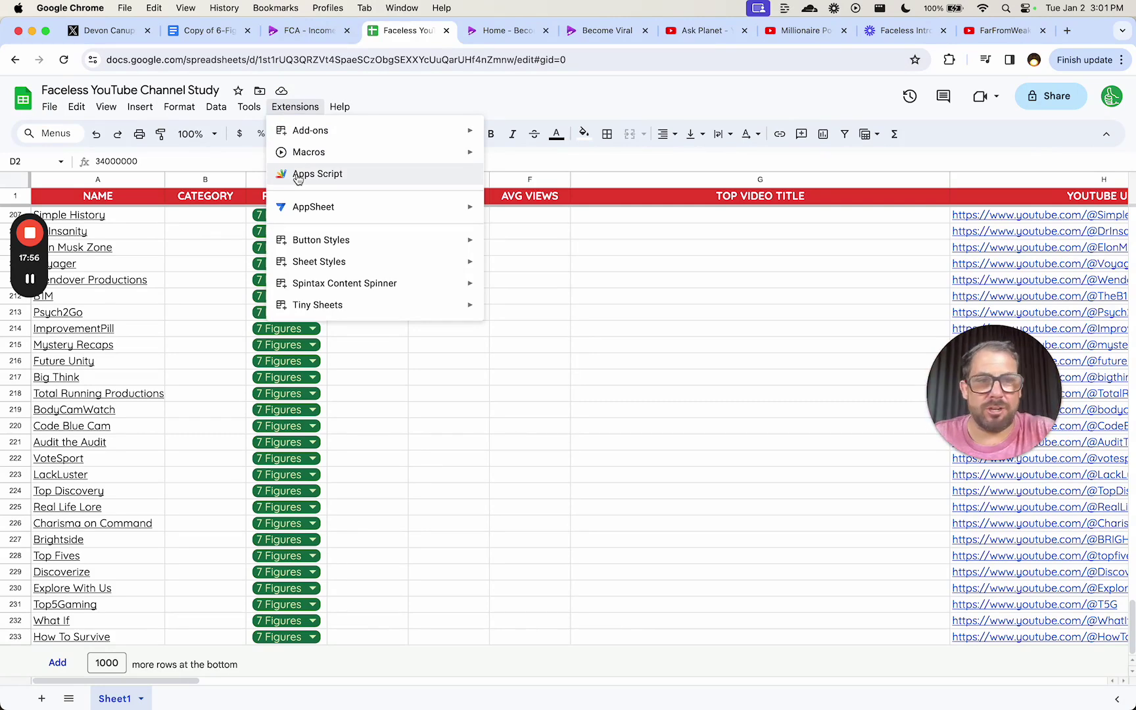
click(495, 380)
Check KiraTV's 98,000,000 views, row 8's average-views formula and Health Normal's empty views cell, then open the X post
scroll(284, 246, up, 15)
scroll(284, 245, up, 20)
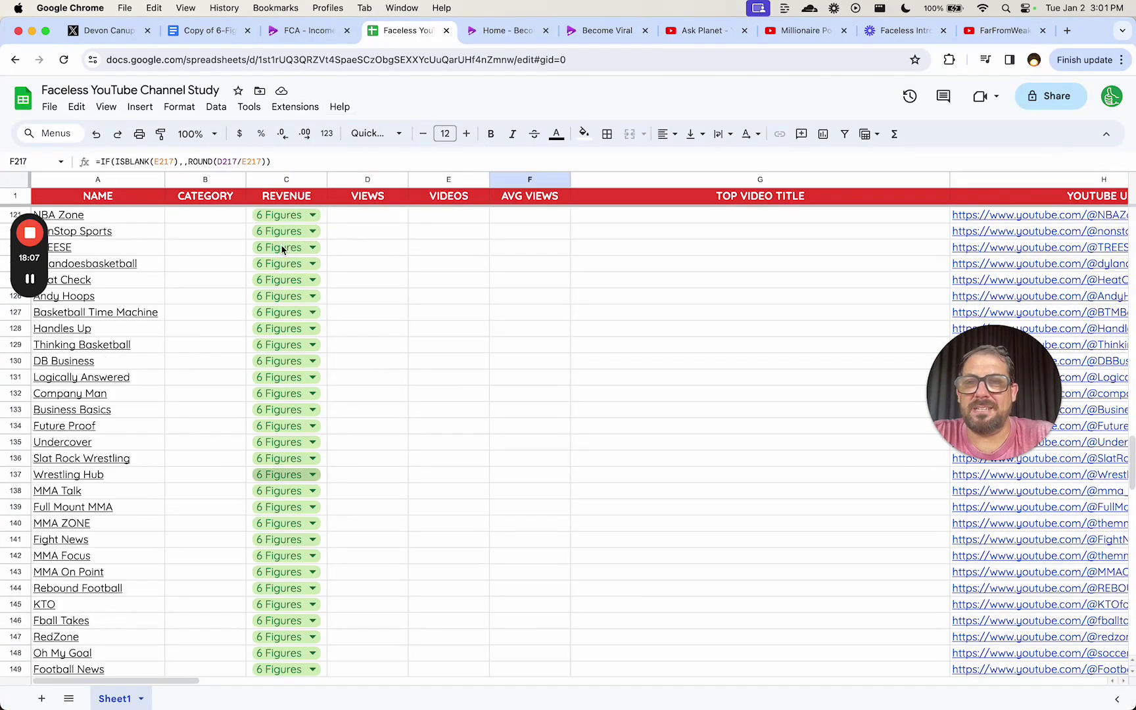
click(372, 232)
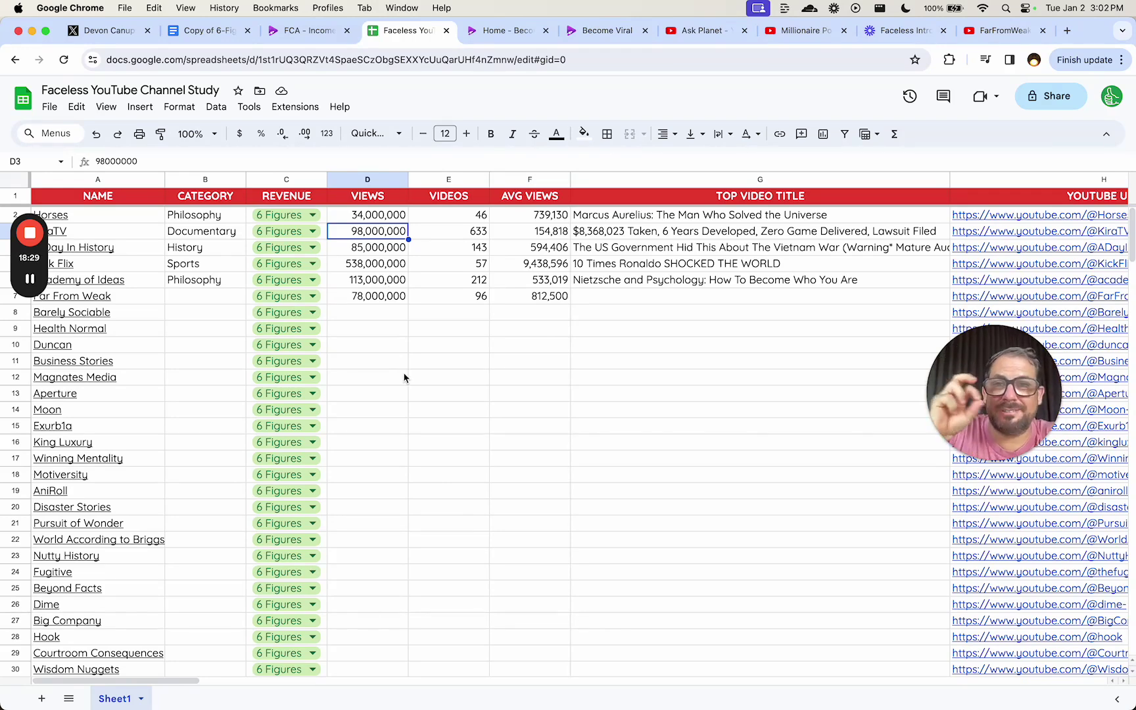
click(500, 313)
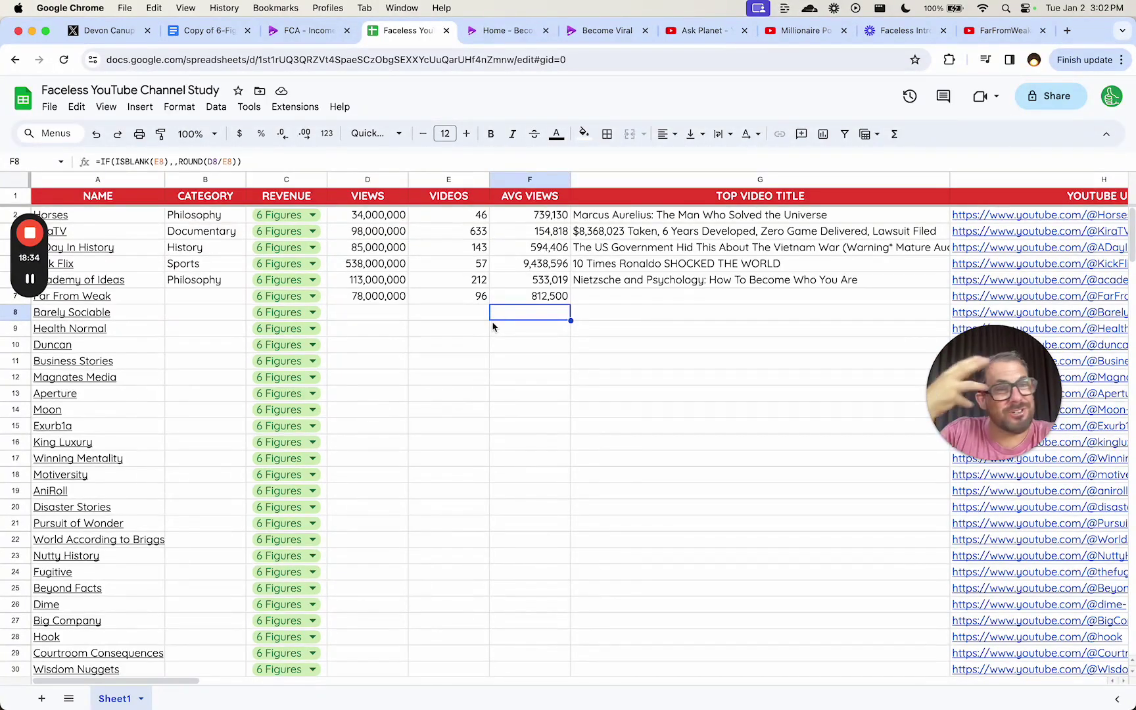
mouse_move(158, 358)
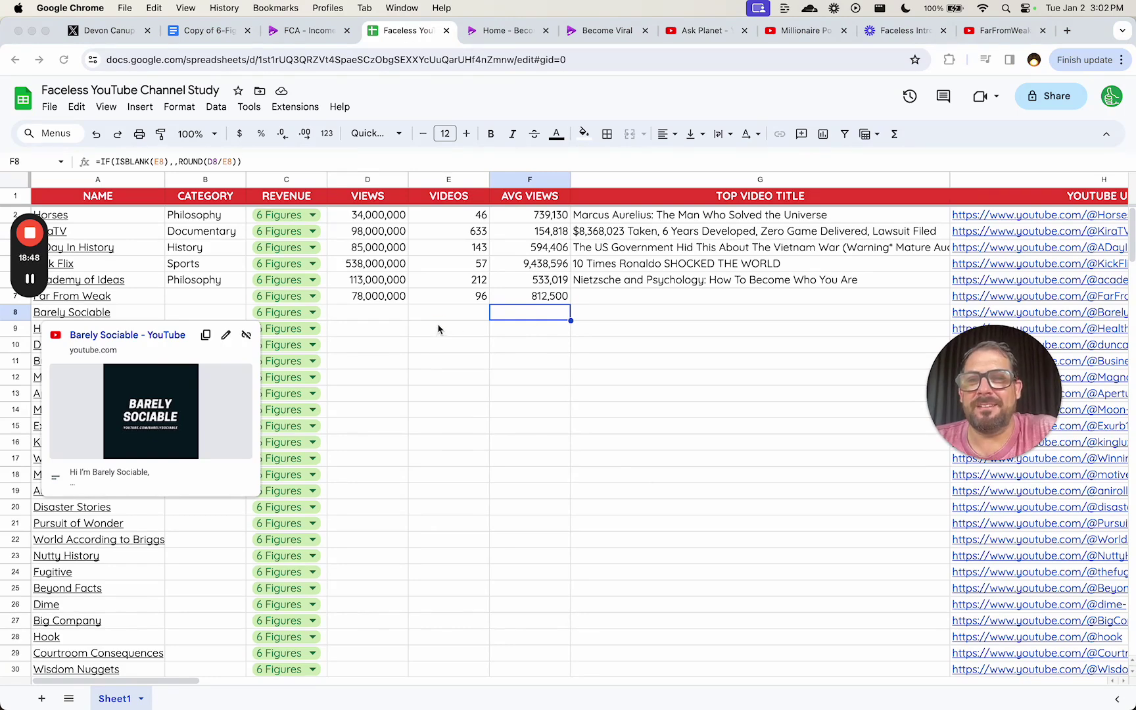
click(382, 330)
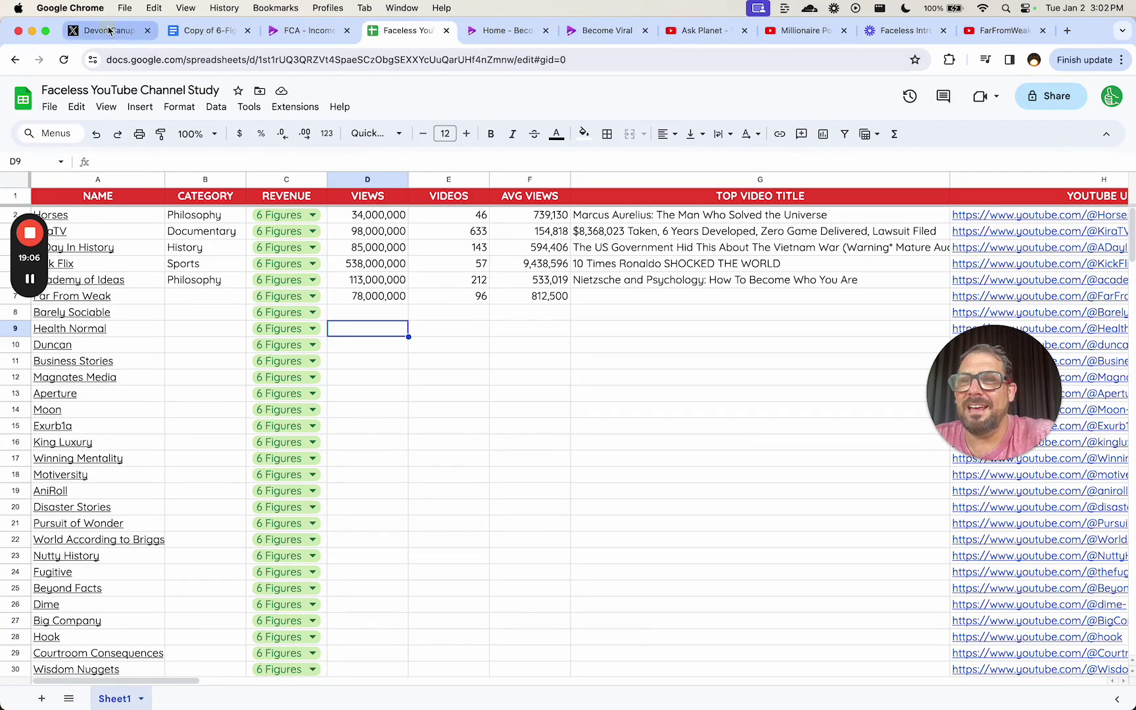
click(105, 31)
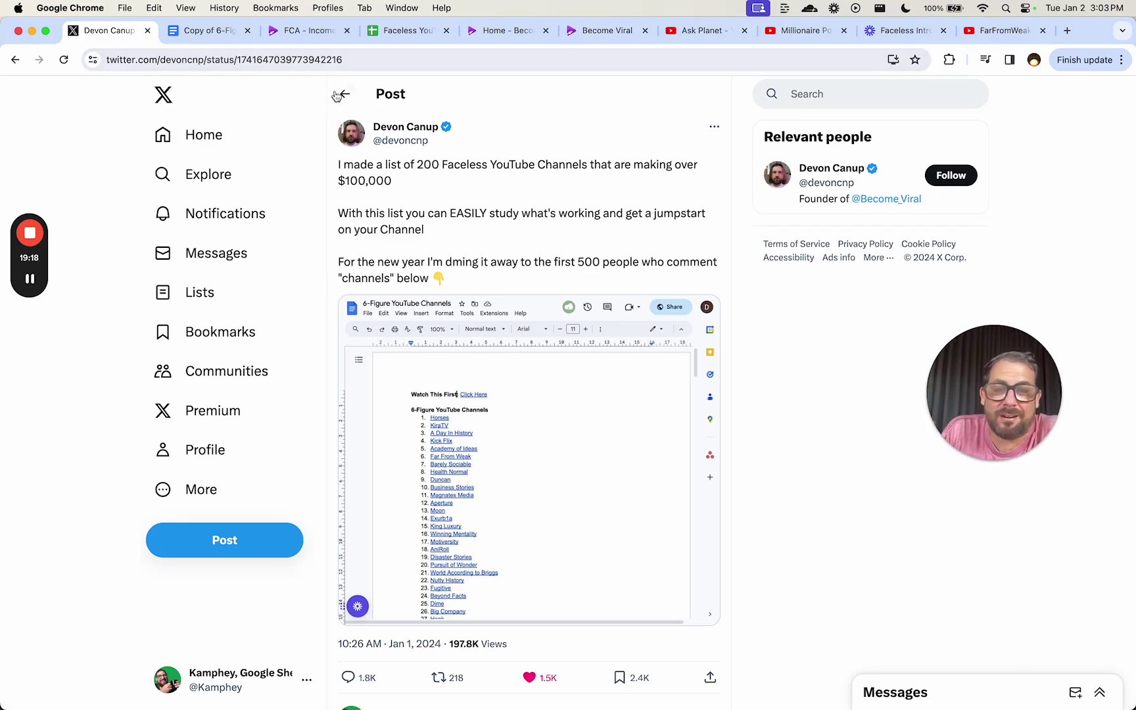
Read the X post offering 200 faceless channels, then return to the channel study spreadsheet
click(401, 32)
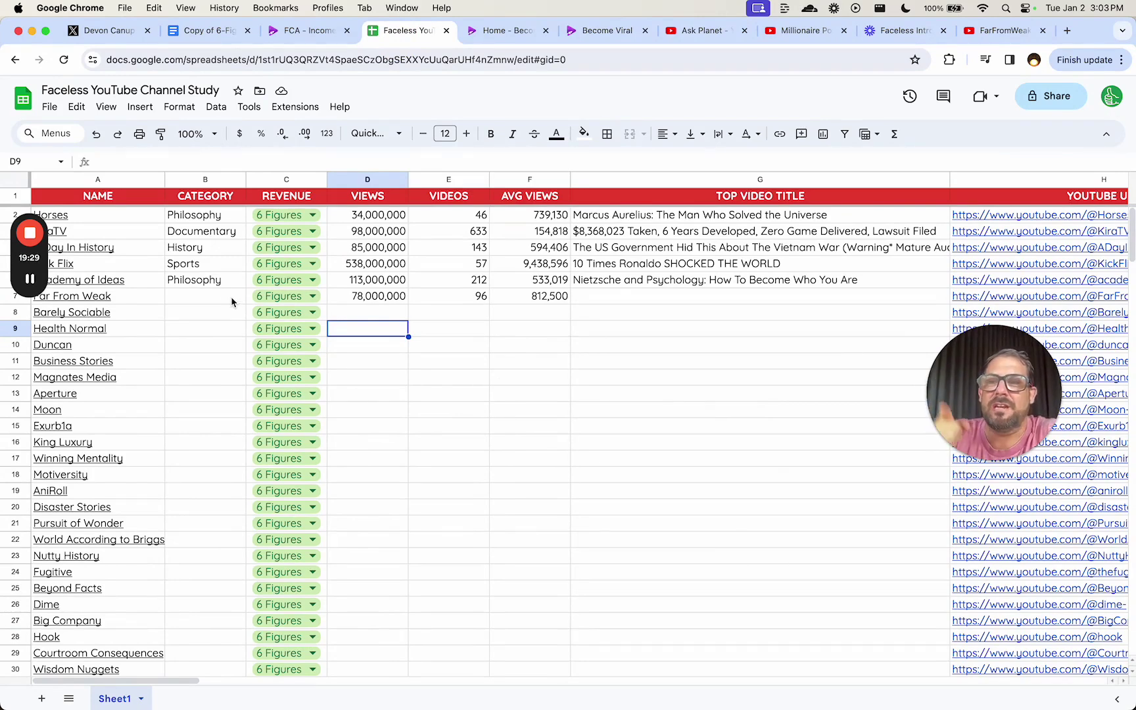
drag(207, 217, 208, 299)
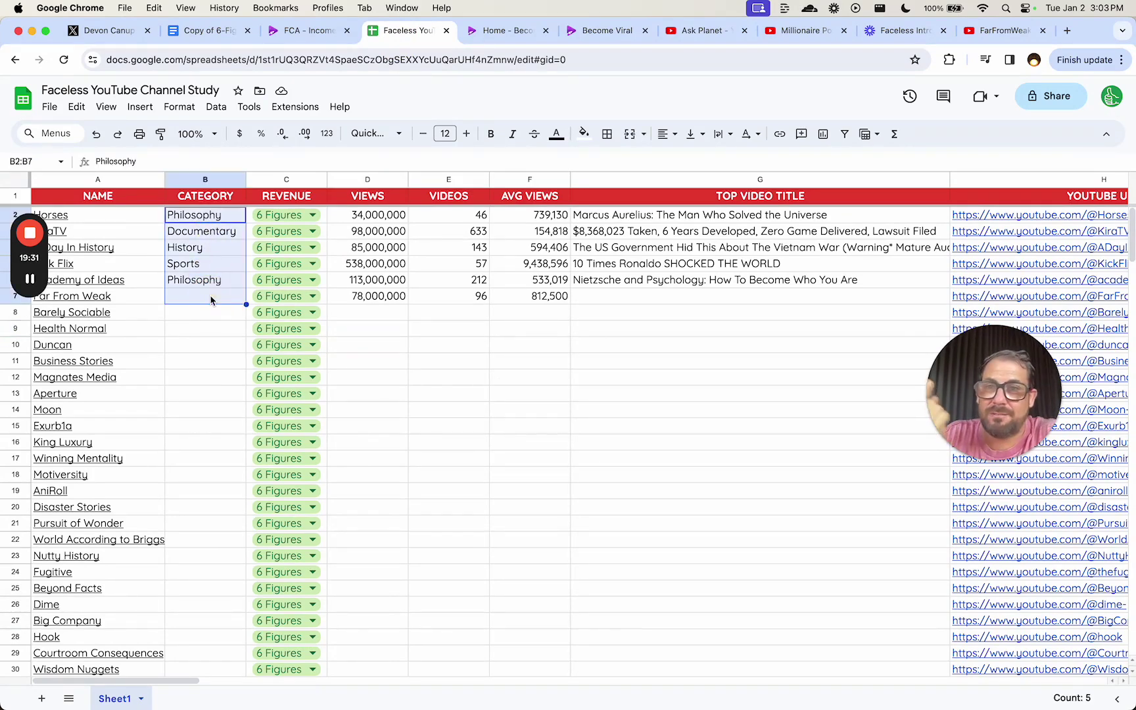
drag(545, 217, 547, 299)
click(718, 240)
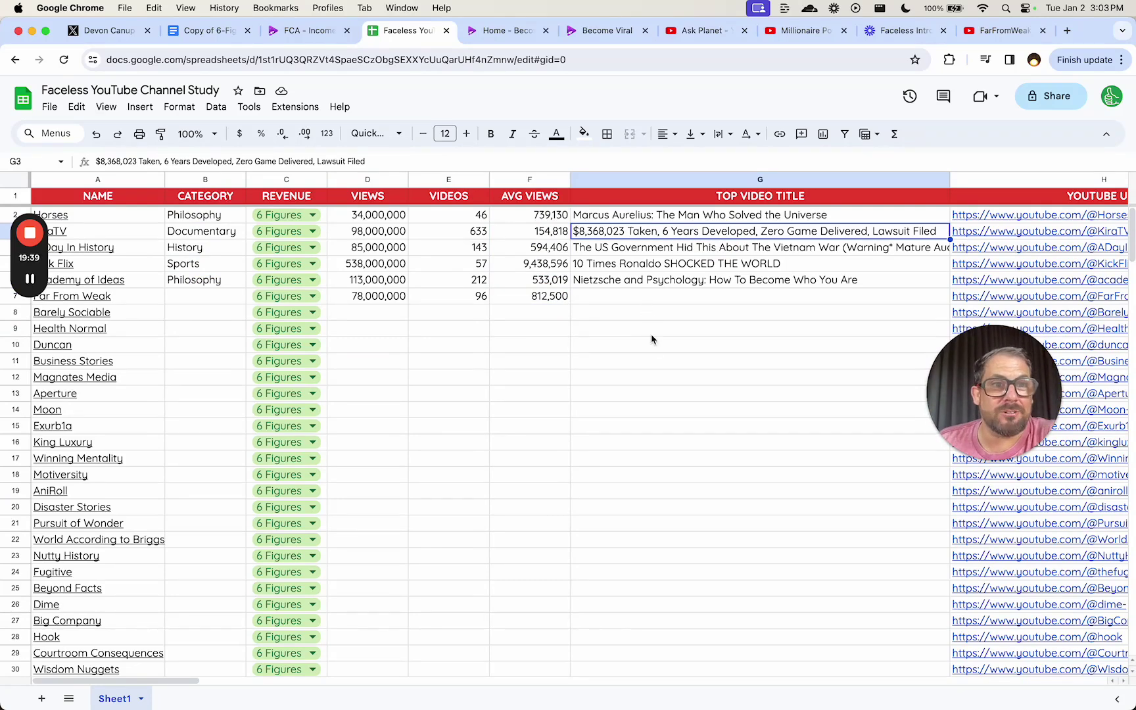
click(644, 214)
scroll(656, 264, right, 5)
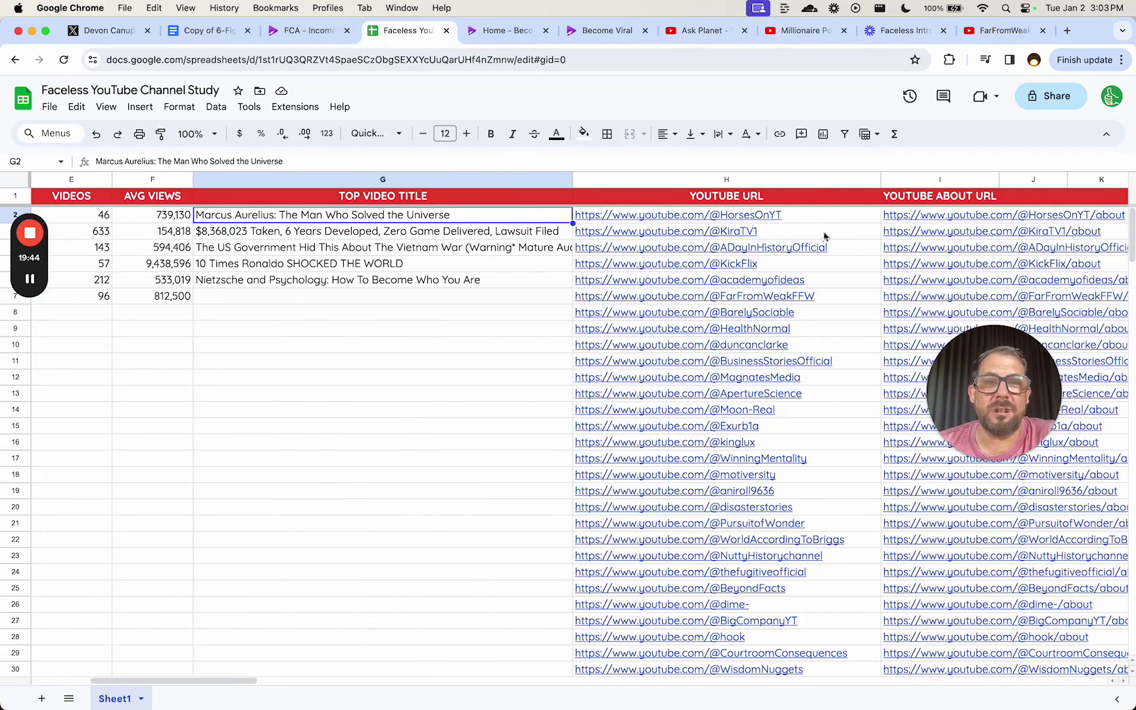
click(905, 222)
scroll(583, 332, left, 5)
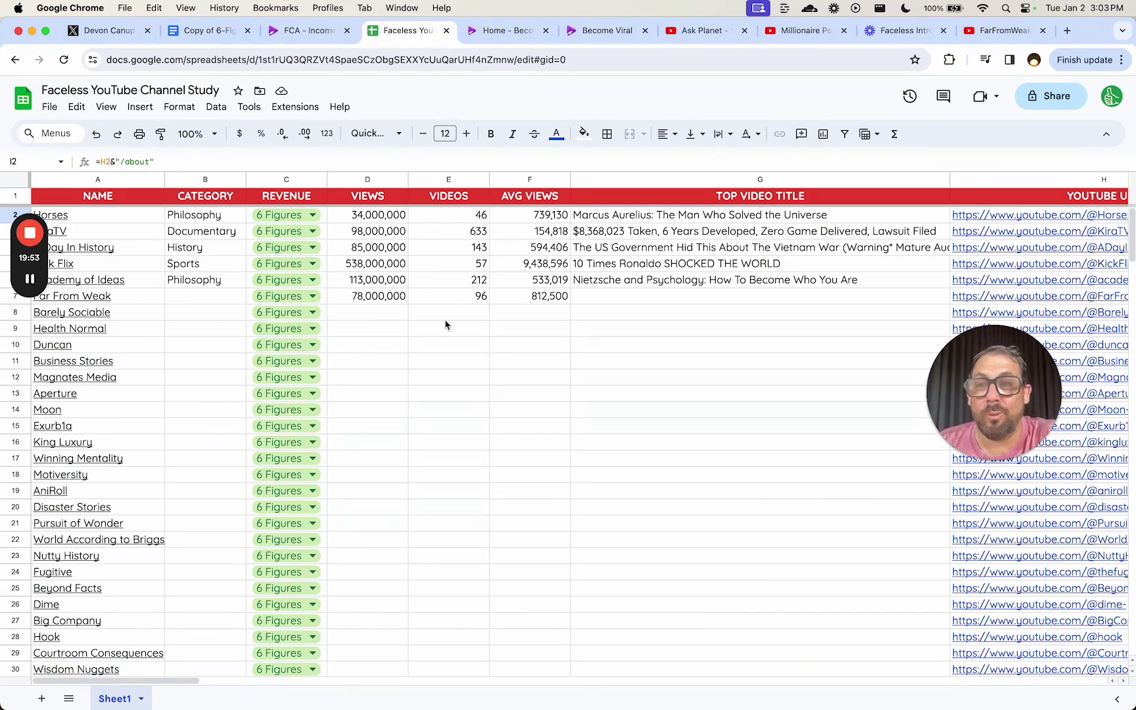
mouse_move(91, 283)
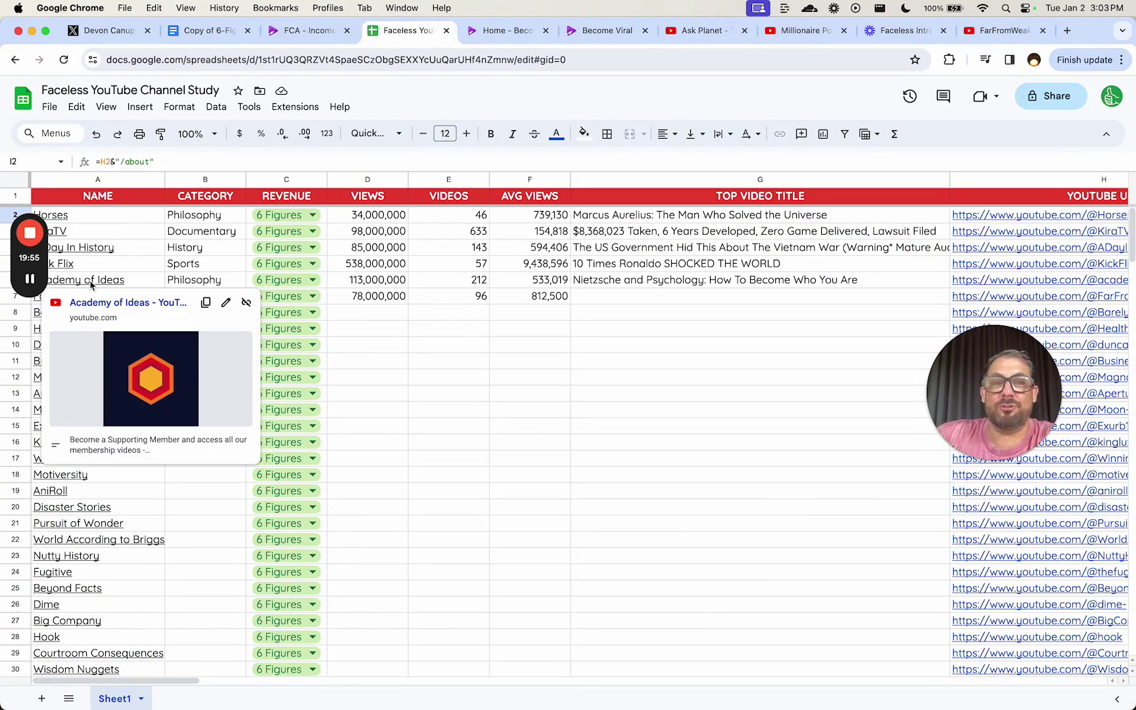
mouse_move(29, 246)
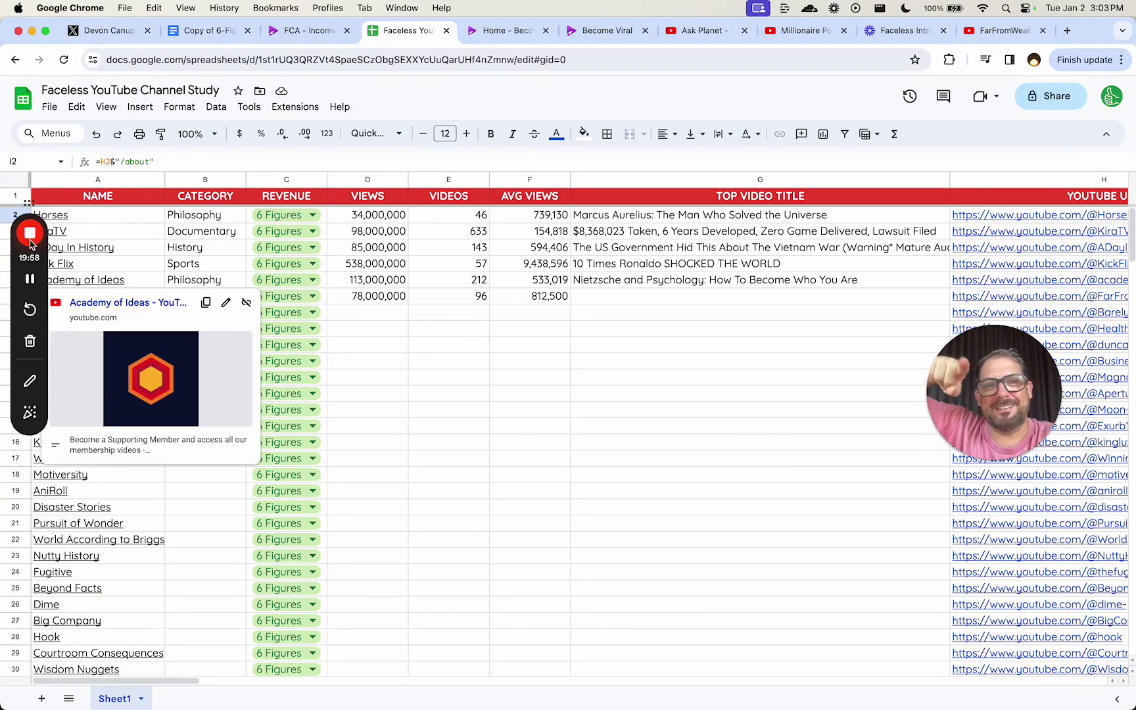